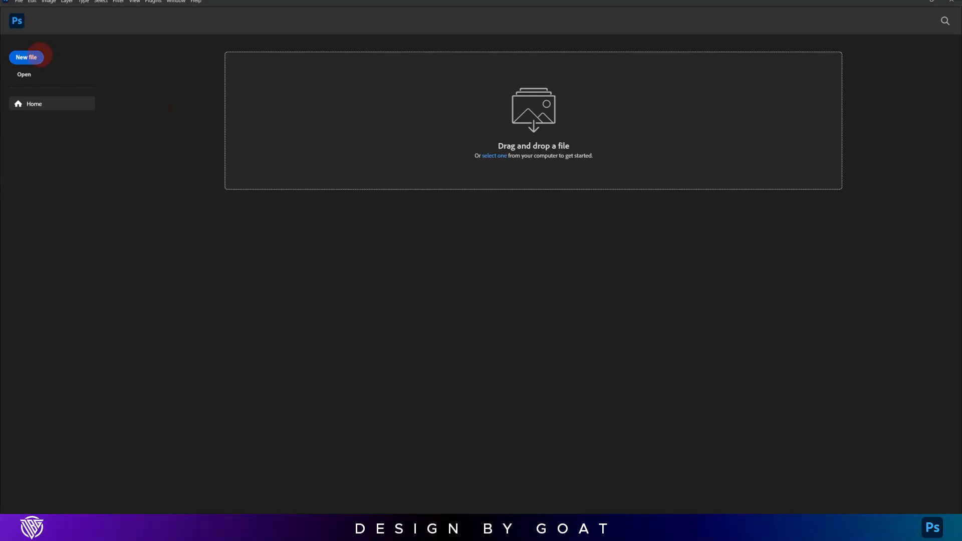
Create a 1080 x 1080 px document at 300 ppi and place the sky image flush with the canvas's upper edge
left_click(341, 177)
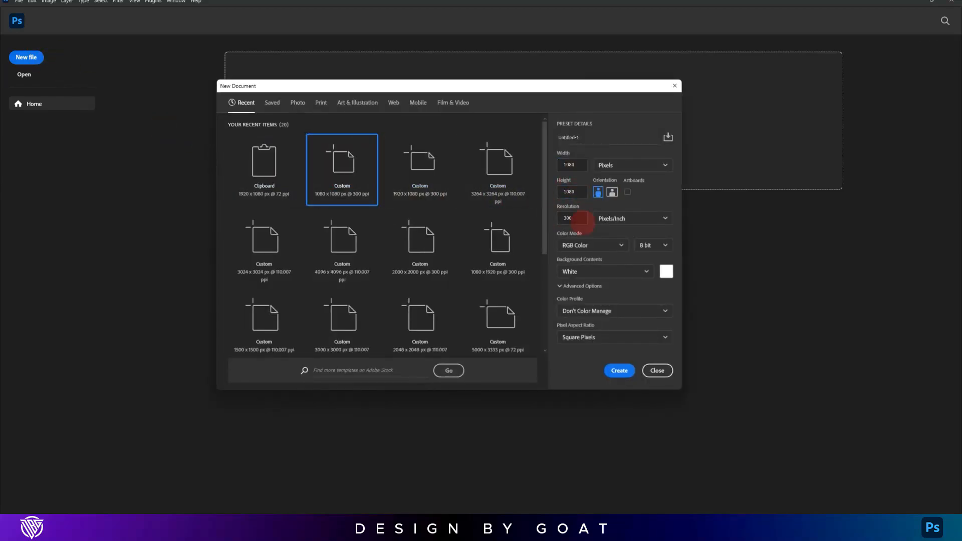
left_click(618, 370)
key("alt+Tab")
left_click_drag(323, 218, 453, 247)
left_click_drag(491, 307, 494, 250)
key("Return")
key("c")
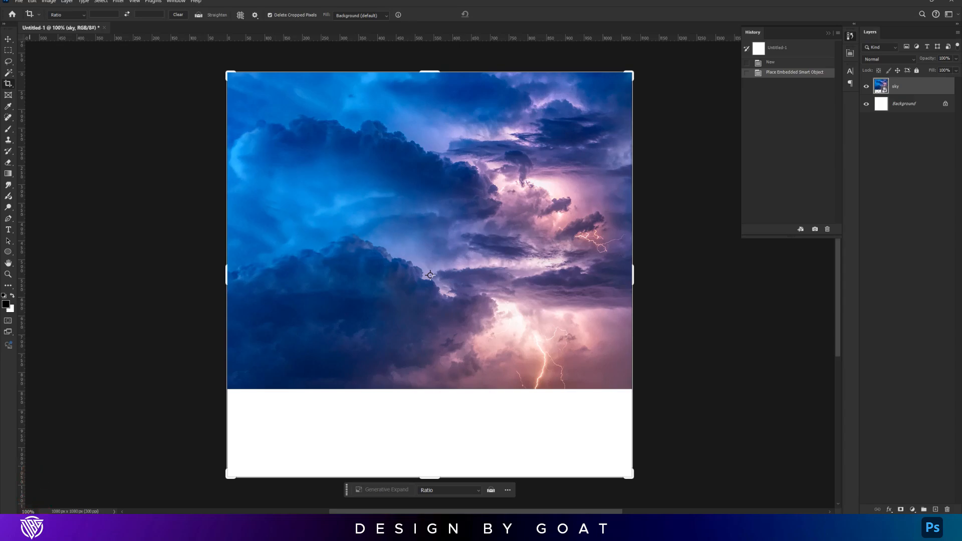
Switch to the browser and copy the opened Anfield stadium wallpaper with the "You'll Never Walk Alone" text
key("alt+Tab")
right_click(703, 253)
left_click(732, 405)
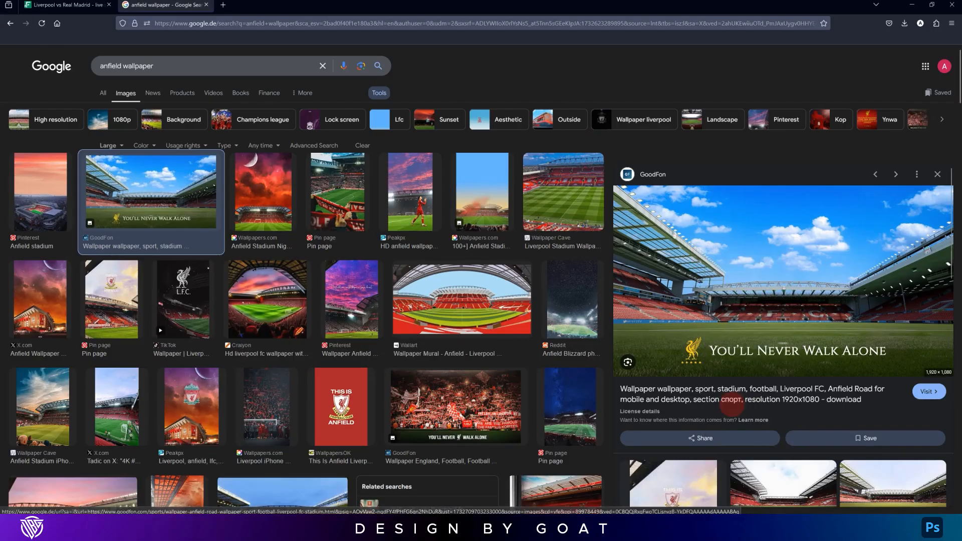
Switch back to Photoshop and paste the stadium image into a new 1920 x 1080 px document at 72 ppi
key("alt+Tab")
key("ctrl+n")
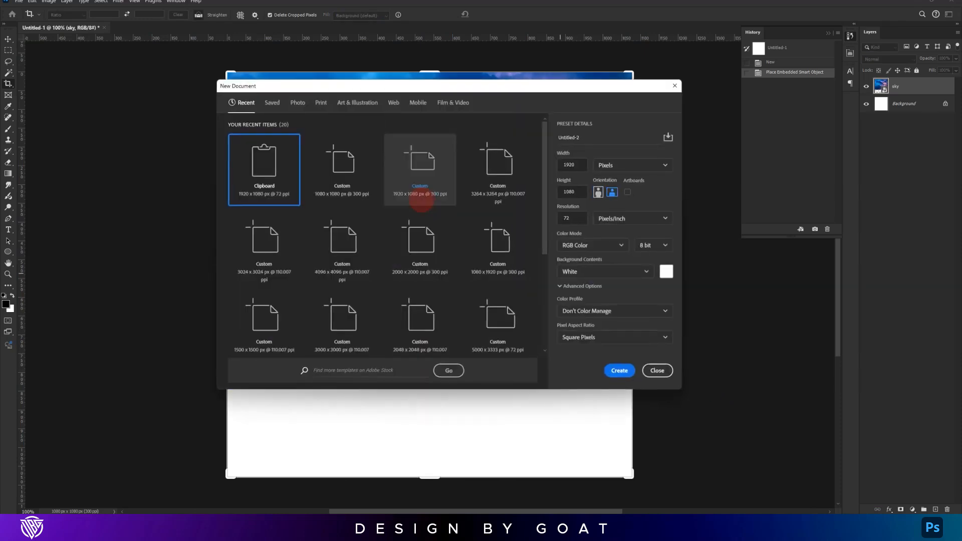
key("Return")
key("ctrl+v")
Apply Sky Replacement to the stadium image with the default sky, output to new layers
left_click(34, 2)
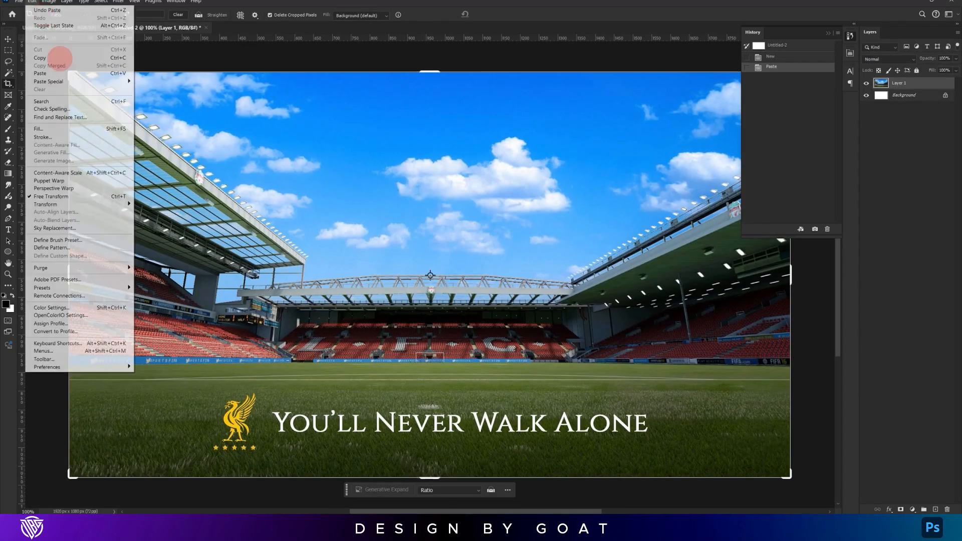
left_click(71, 228)
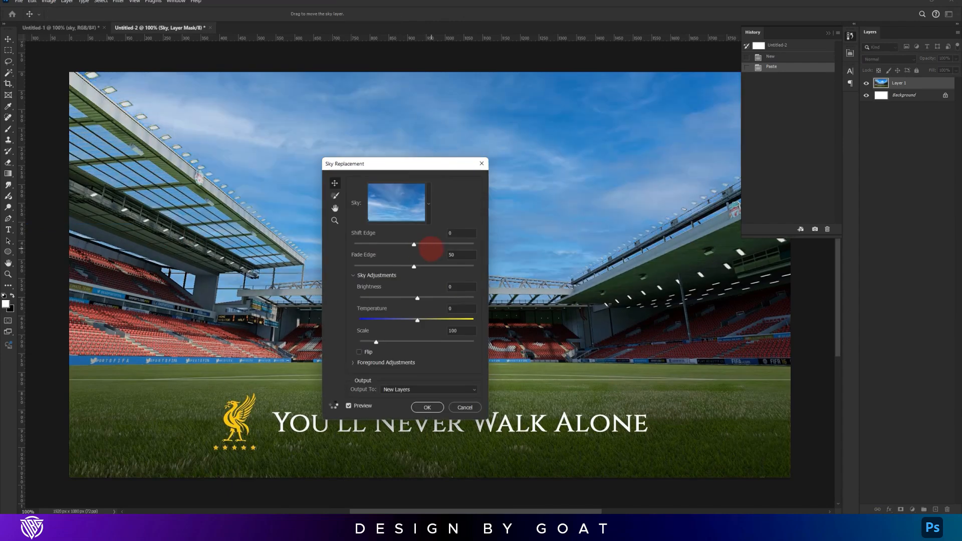
key("Return")
key("c")
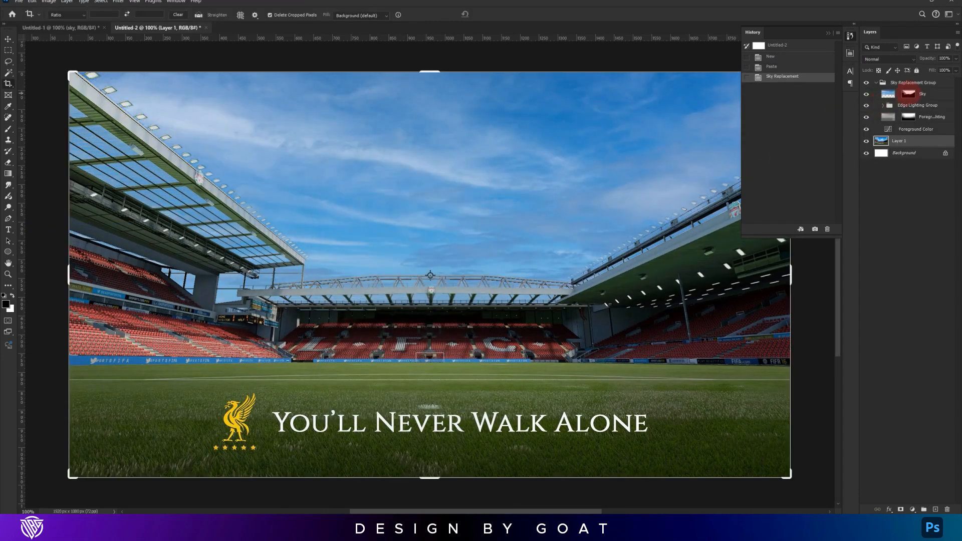
Erase the sky from Layer 1 using the replacement sky layer as a selection, and delete the Sky Replacement Group
left_click(886, 94, "ctrl")
left_click(875, 82)
key("Delete")
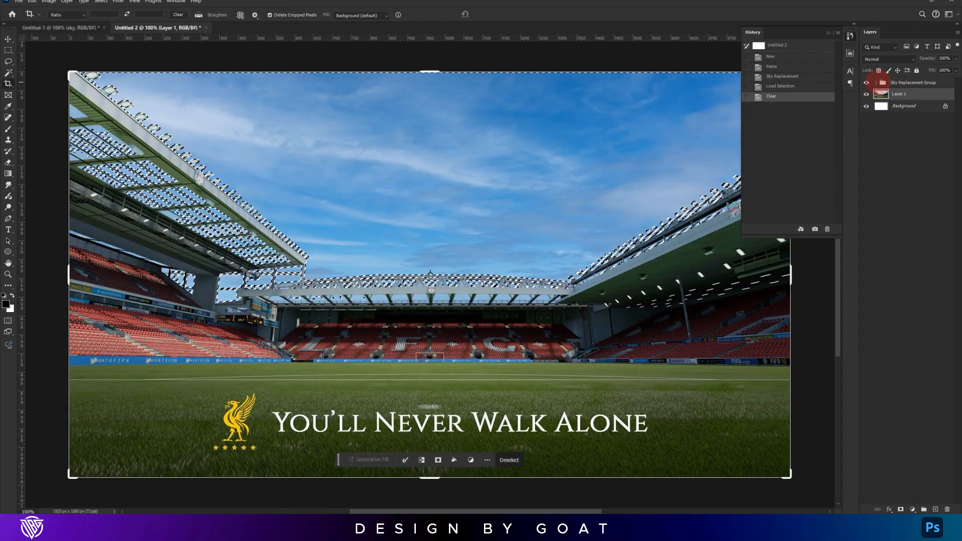
key("ctrl+d")
left_click(897, 82)
key("Delete")
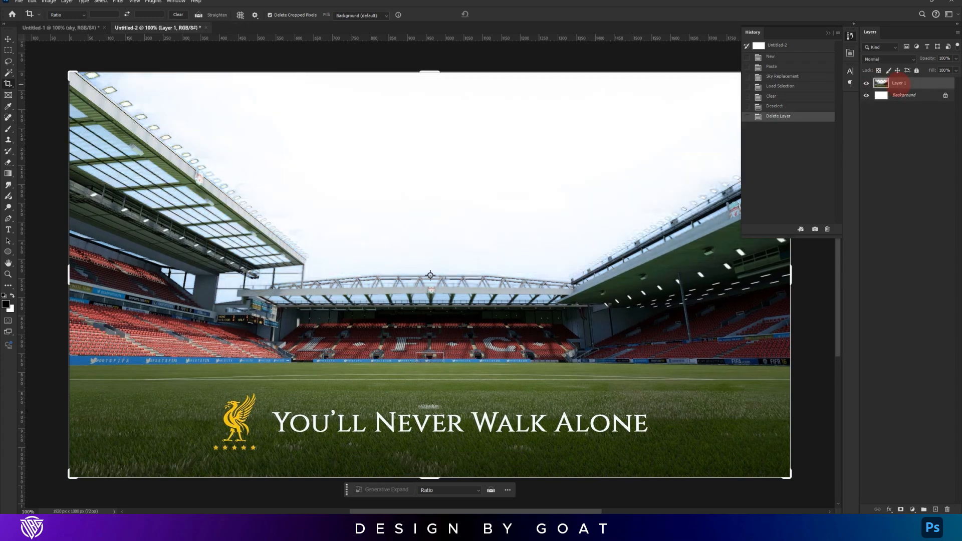
Remove the yellow crest and the "You'll Never Walk Alone" text from the grass with Content-Aware Fill
key("j")
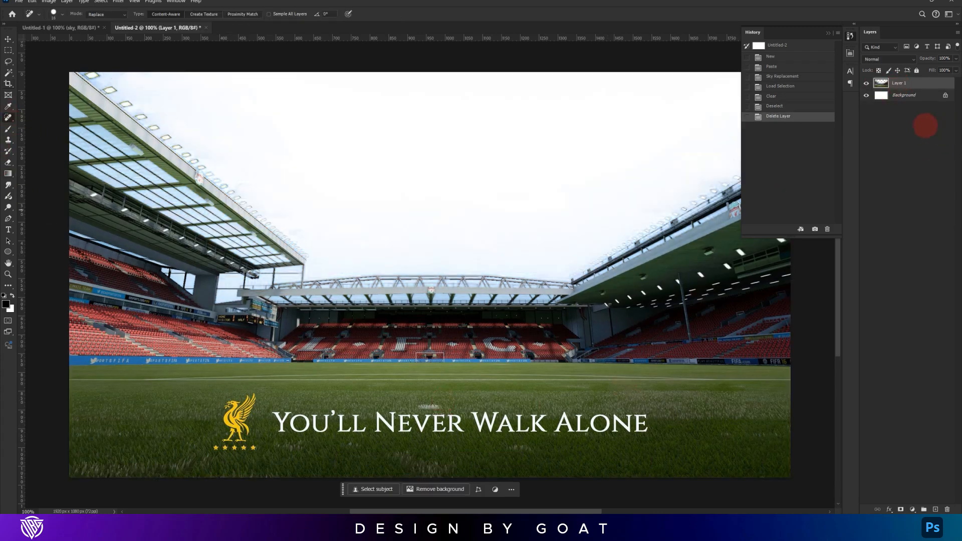
key("m")
mouse_move(210, 389)
left_mouse_down()
mouse_move(268, 426)
mouse_move(261, 453)
left_mouse_up()
left_click_drag(648, 409, 269, 435)
left_click(32, 1)
left_click(59, 145)
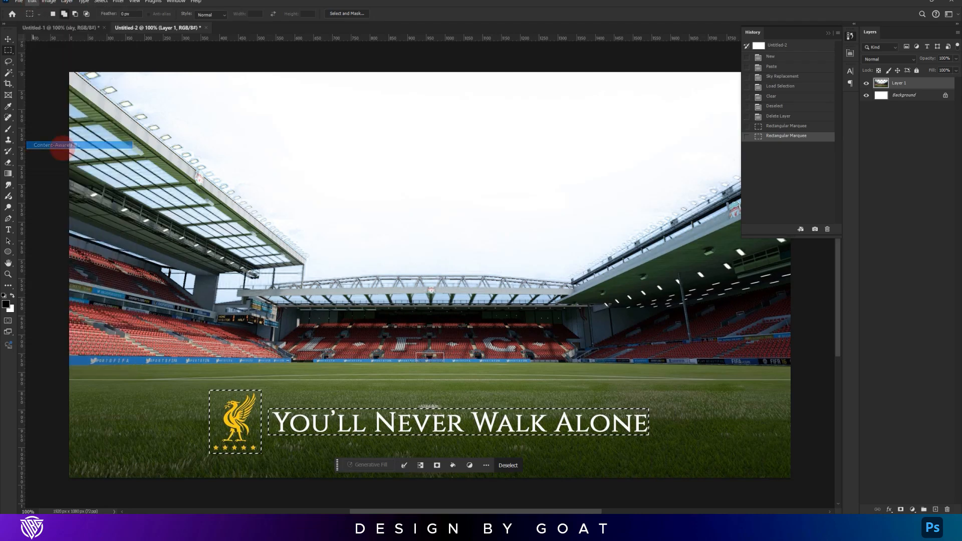
key("Return")
key("ctrl+d")
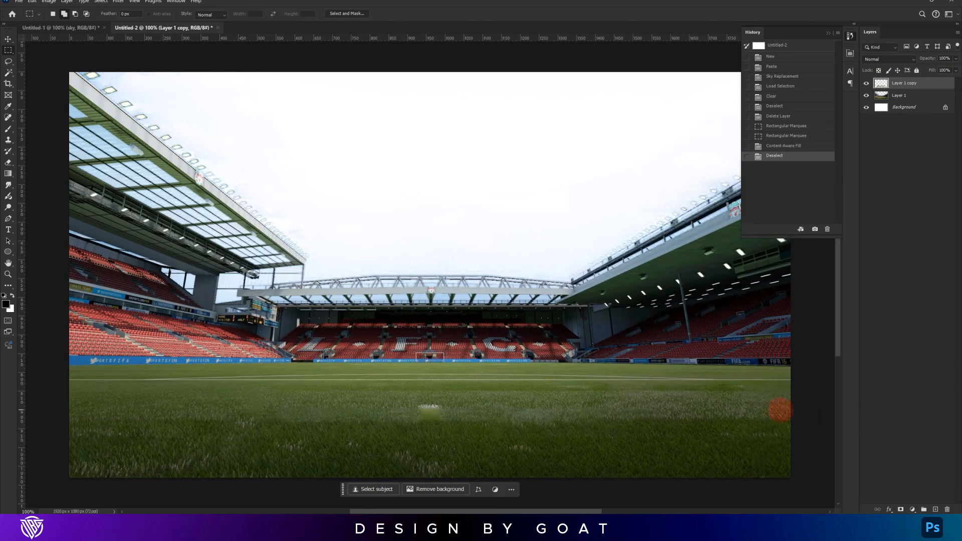
Clean up the leftover spots and patches on the grass with the Spot Healing Brush
left_click(8, 117)
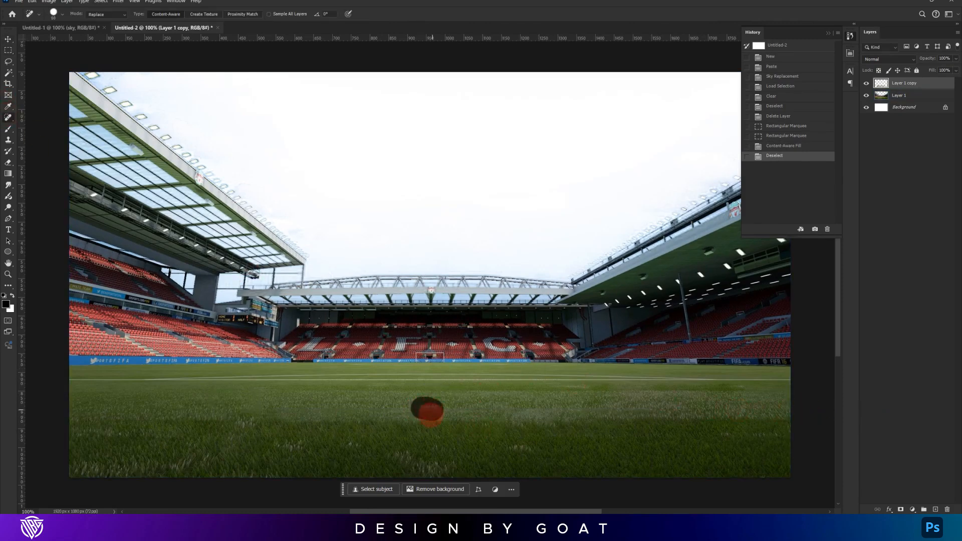
left_click(427, 410)
left_click(521, 425)
left_click(542, 425)
left_click(551, 424)
left_click(274, 420)
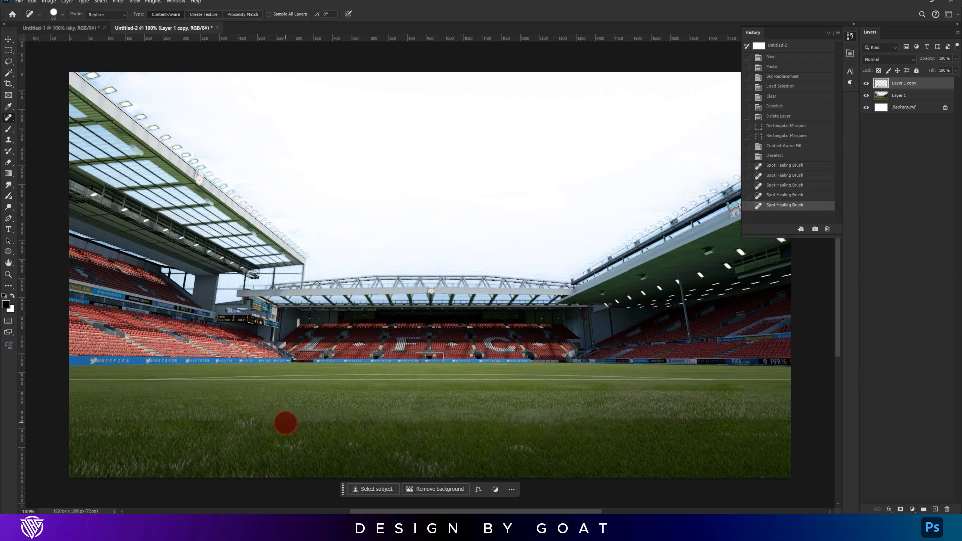
left_click(284, 423)
Merge the retouched grass layer with the stadium layer beneath it
key("v")
mouse_move(475, 258)
left_mouse_down()
mouse_move(210, 122)
mouse_move(212, 132)
left_mouse_up()
key("ctrl+z")
left_click(902, 95, "shift")
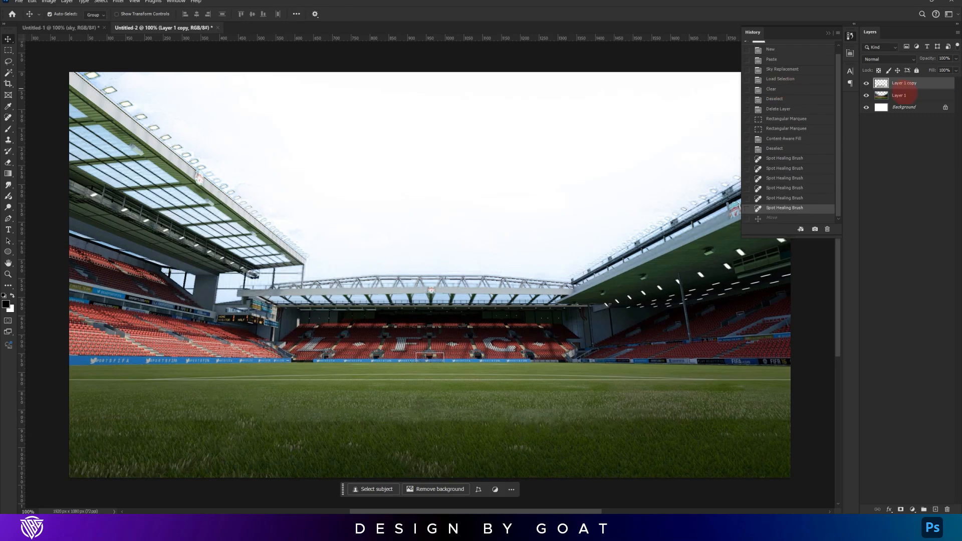
key("ctrl+e")
Move the merged stadium into the Untitled-1 document above the sky and convert it to a smart object
left_click_drag(472, 275, 410, 291)
right_click(902, 88)
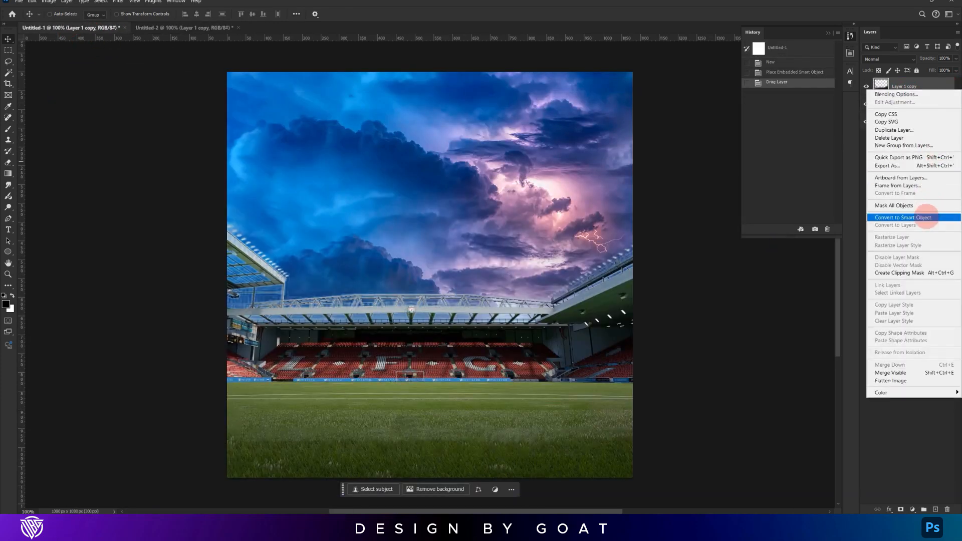
left_click(926, 218)
Add a vertical guide at the canvas centre and scale the stadium to about 1374 x 773 px, centred on it
left_click(8, 84)
left_click_drag(22, 86, 429, 187)
key("ctrl+t")
left_click_drag(485, 309, 505, 309)
mouse_move(429, 91)
left_mouse_down()
mouse_move(430, 236)
mouse_move(430, 192)
left_mouse_up()
key("Return")
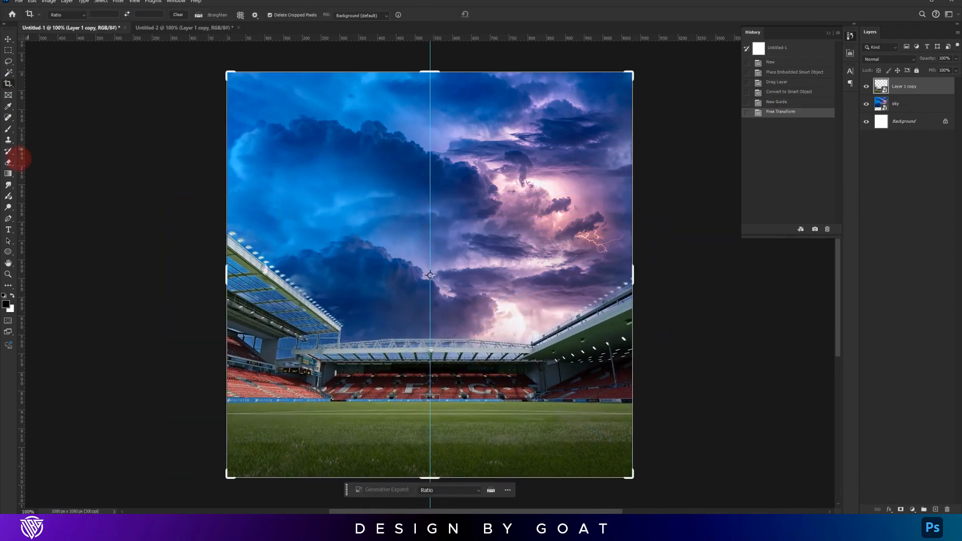
left_click(8, 162)
left_click(467, 182)
key("Return")
mouse_move(467, 182)
left_mouse_down()
mouse_move(438, 178)
mouse_move(446, 171)
left_mouse_up()
key("ctrl+z")
key("ctrl+z")
key("v")
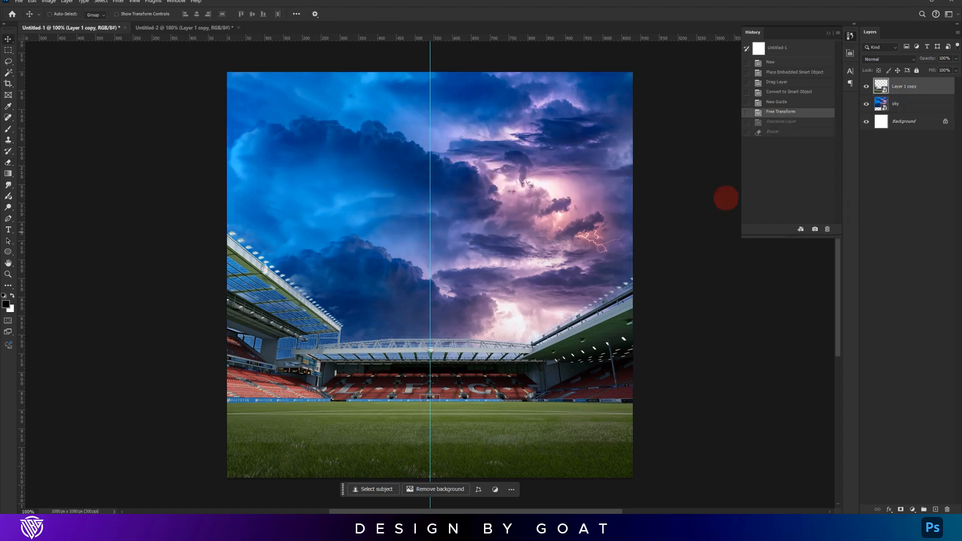
Add a Brightness/Contrast adjustment directly above the sky layer and increase the sky's contrast
left_click(912, 103)
left_click(912, 508)
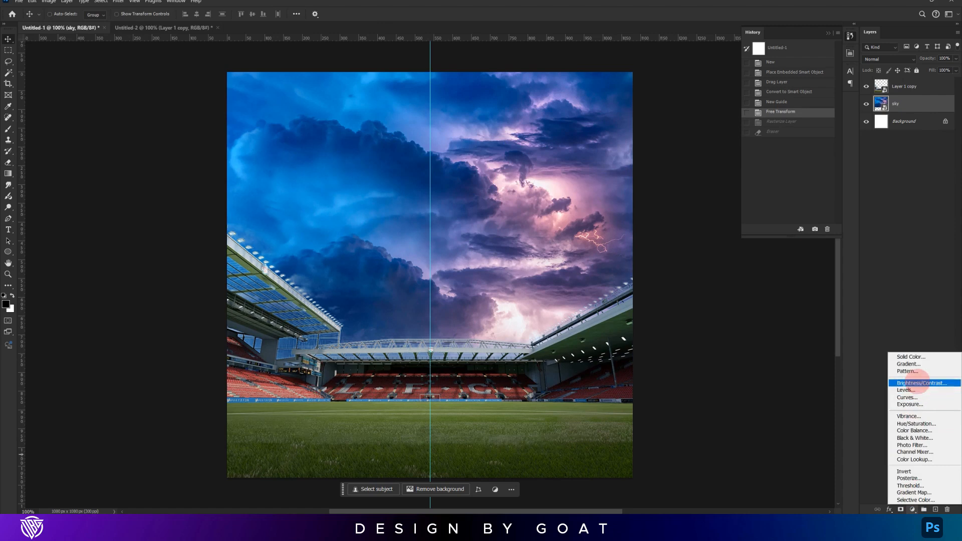
left_click(907, 382)
left_click_drag(788, 103, 811, 119)
Color-balance the sky with Magenta–Green at -50 and a shift toward blue, and duplicate this adjustment as one clipped to the stadium
left_click(912, 509)
left_click(904, 430)
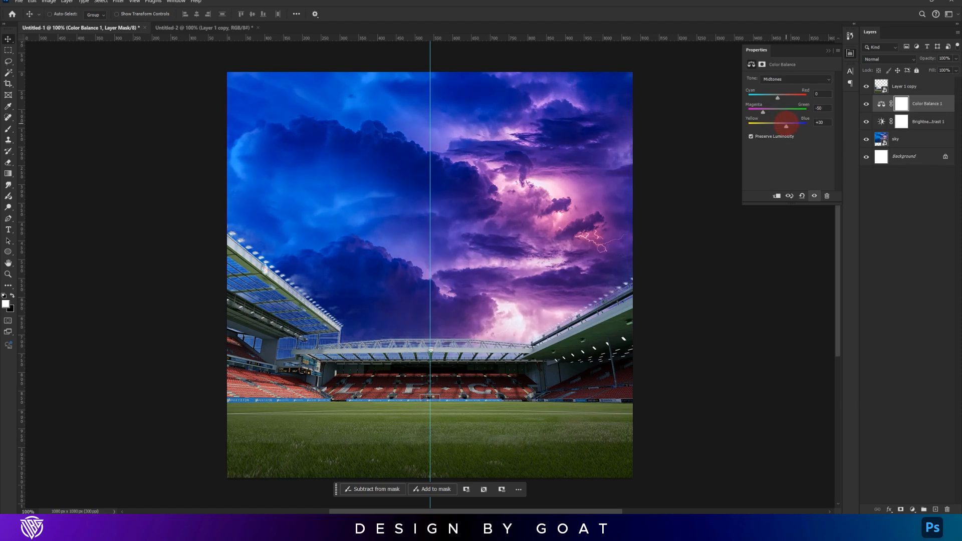
left_click_drag(923, 109, 917, 84)
left_click(924, 95, "alt")
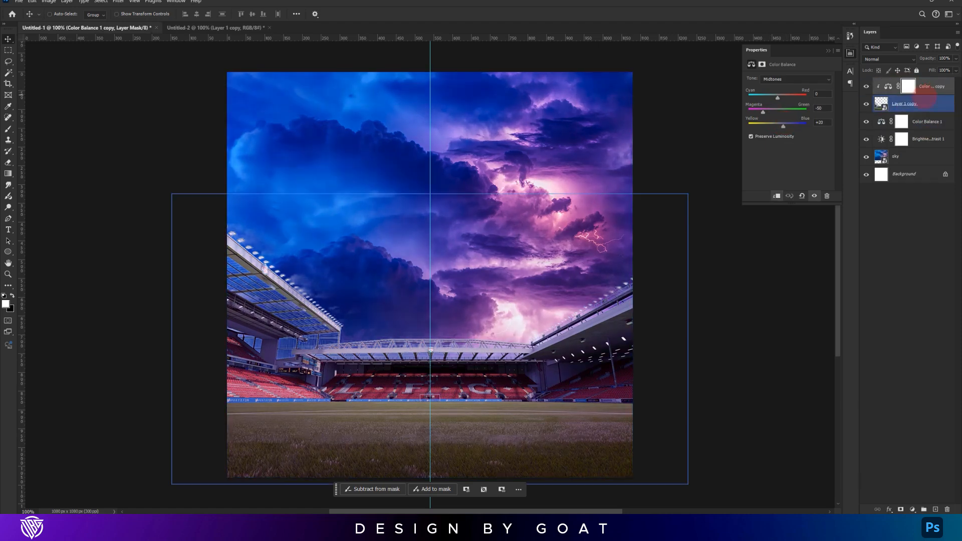
Add a clipped Brightness/Contrast adjustment to the stadium with brightness -14 and contrast 47
left_click(922, 104)
left_click(911, 509)
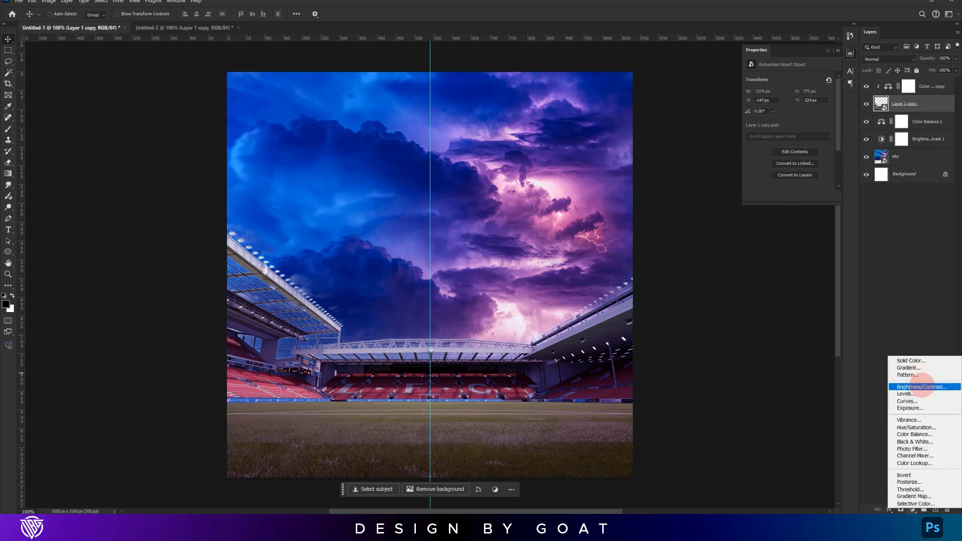
left_click(920, 386)
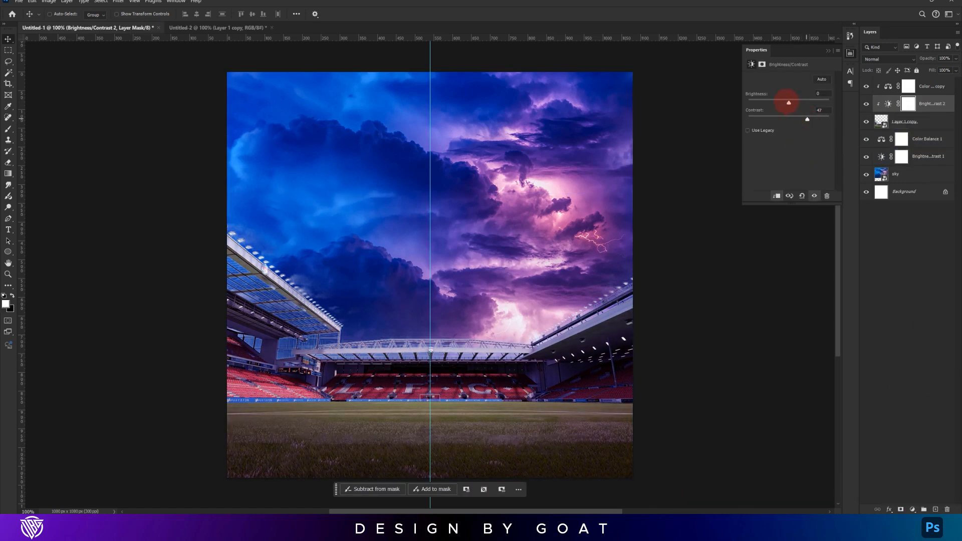
left_click_drag(788, 103, 780, 103)
Add a clipped Hue/Saturation adjustment with saturation -27 and set the stadium's Color Balance to Magenta–Green -41 and Yellow–Blue +33
left_click(904, 121)
left_click(912, 509)
left_click(916, 429)
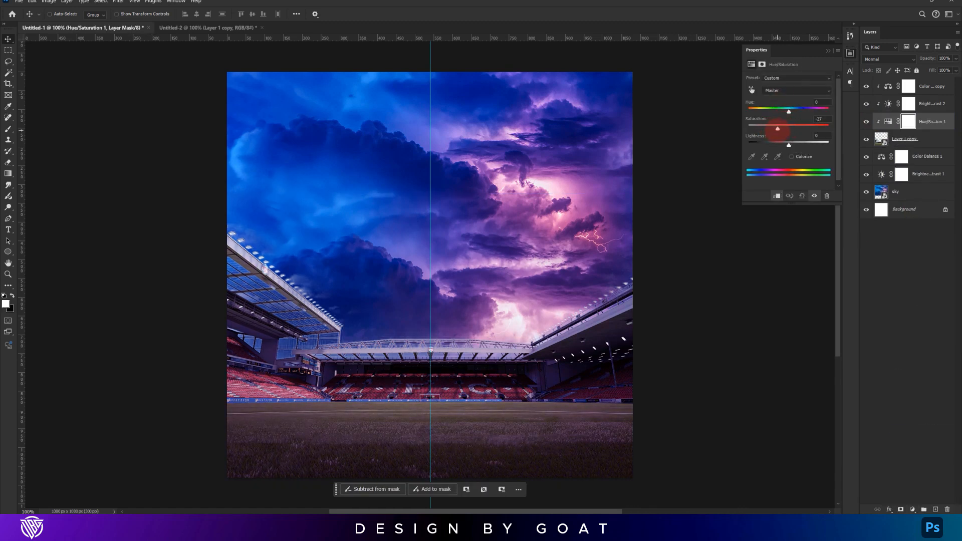
left_click(907, 104)
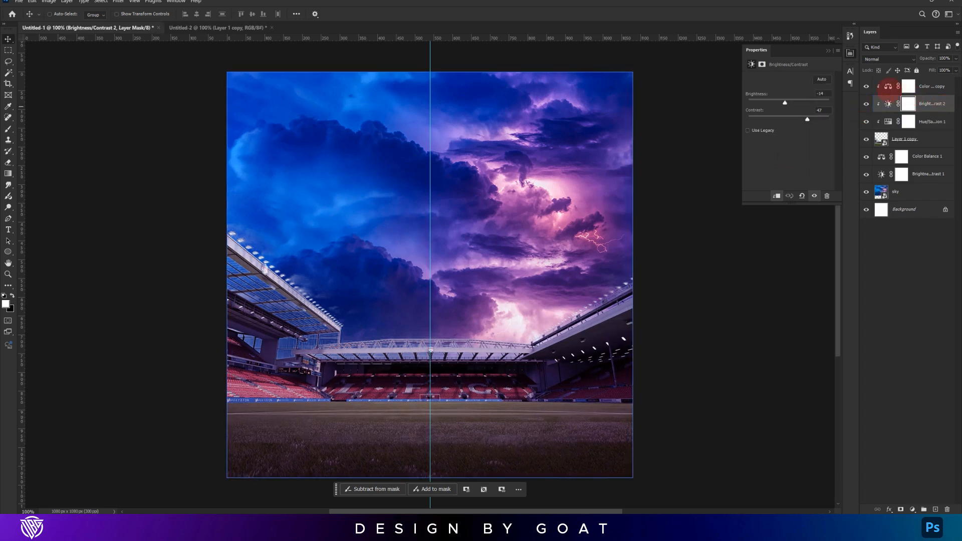
left_click(895, 87)
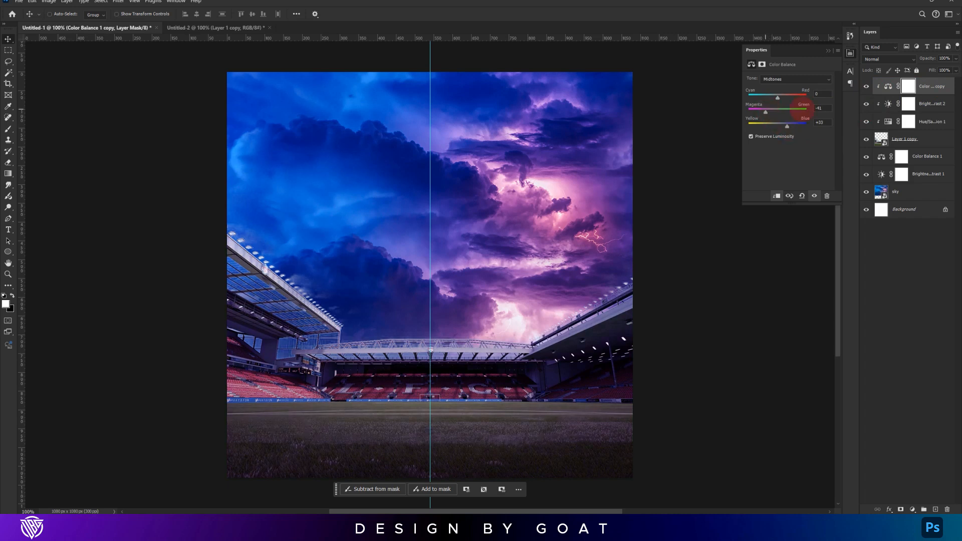
Add a new empty layer clipped to the stadium stack and set its blend mode to Overlay
left_click(934, 509)
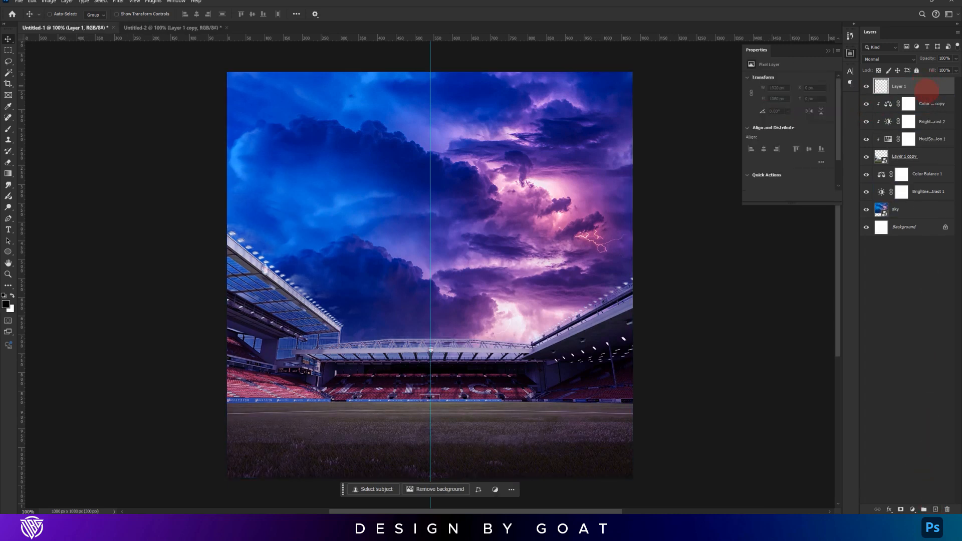
left_click(928, 93, "alt")
left_click(8, 132)
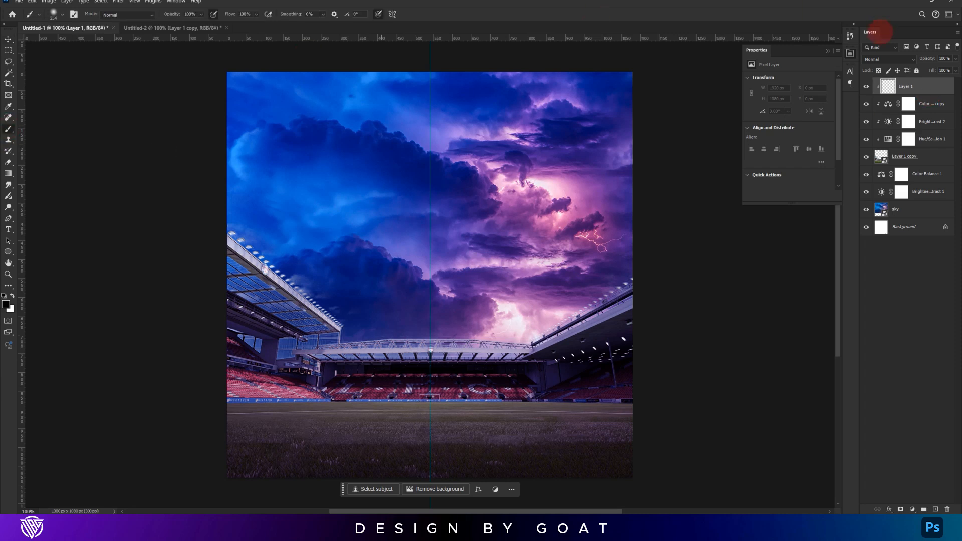
left_click(888, 59)
left_click(880, 188)
Paint dark blue sampled from the sky over the upper part of the stadium with a large soft brush
left_click(338, 282, "alt")
key("bracketright")
key("bracketright")
key("bracketright")
key("bracketright")
left_click(288, 204)
mouse_move(338, 217)
left_mouse_down()
mouse_move(359, 250)
mouse_move(390, 259)
mouse_move(527, 226)
mouse_move(586, 229)
mouse_move(506, 249)
mouse_move(453, 244)
mouse_move(583, 242)
mouse_move(591, 220)
left_mouse_up()
mouse_move(362, 198)
left_mouse_down()
mouse_move(253, 159)
mouse_move(436, 251)
mouse_move(524, 258)
mouse_move(588, 215)
left_mouse_up()
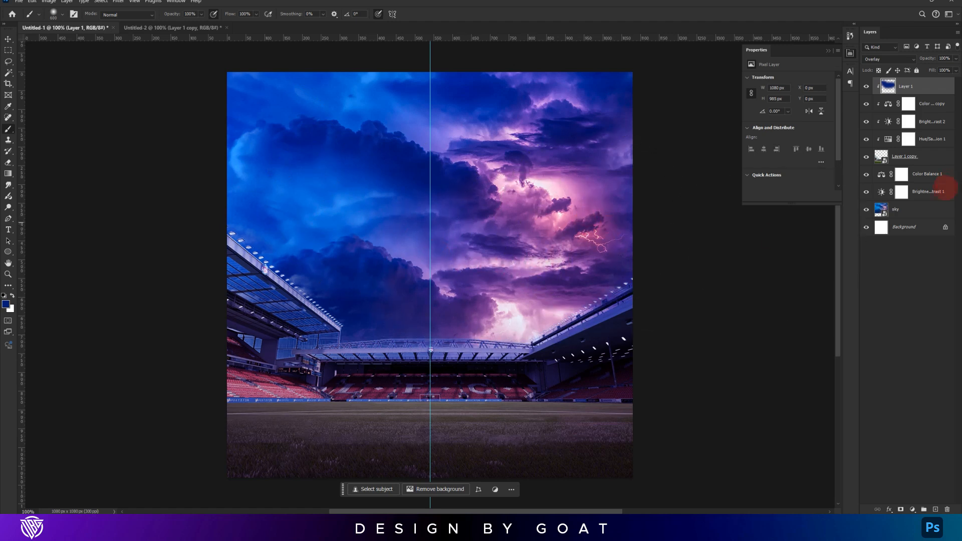
Duplicate the sky together with its two adjustments, merge the copies and move the result above all layers
left_click(923, 209)
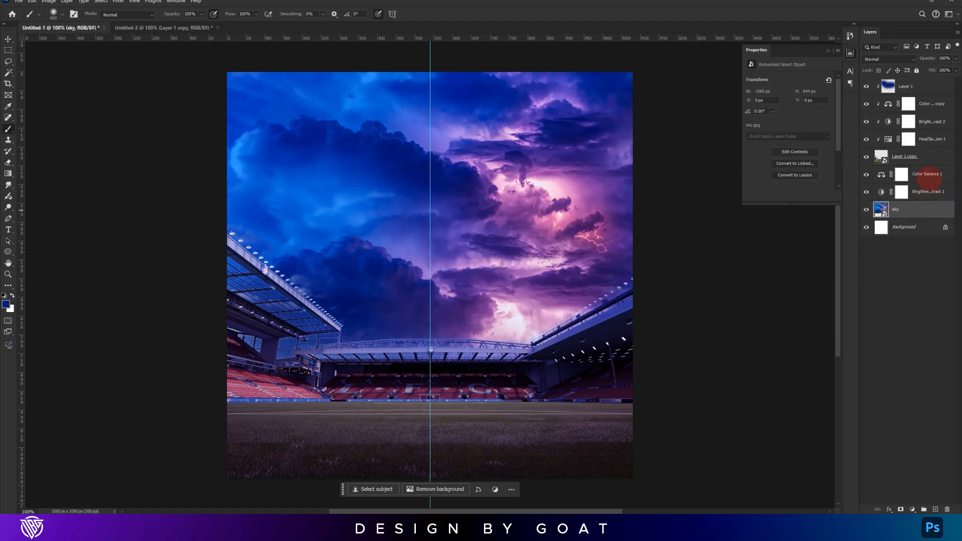
left_click(930, 175, "shift")
key("ctrl+j")
key("ctrl+e")
left_click_drag(935, 174, 920, 81)
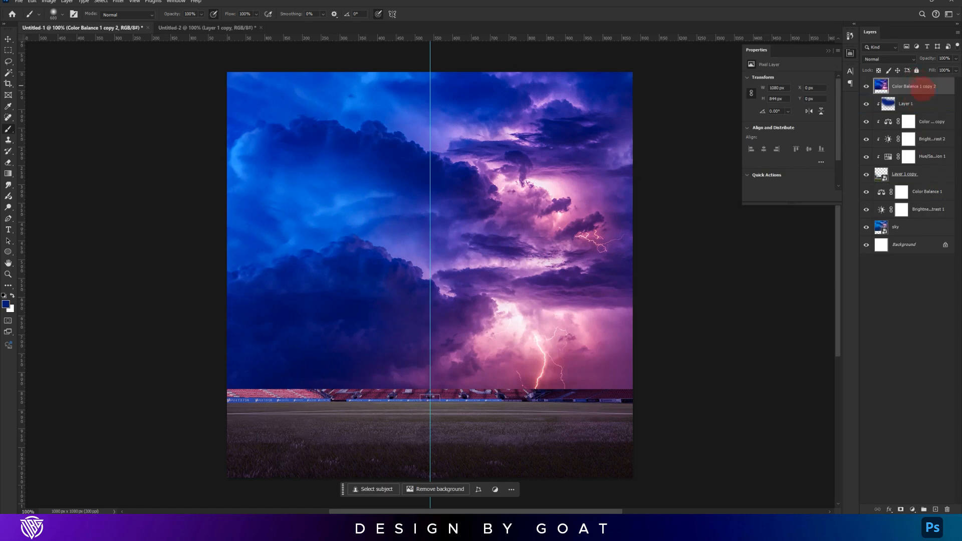
Flip the merged sky copy vertically and move it down to a Y position of 253 px
key("ctrl+t")
right_click(485, 241)
left_click(493, 419)
left_click_drag(506, 208, 507, 331)
key("Return")
Place the flipped sky as a clipped layer directly below Layer 1 and preview the Screen blend mode on it
key("b")
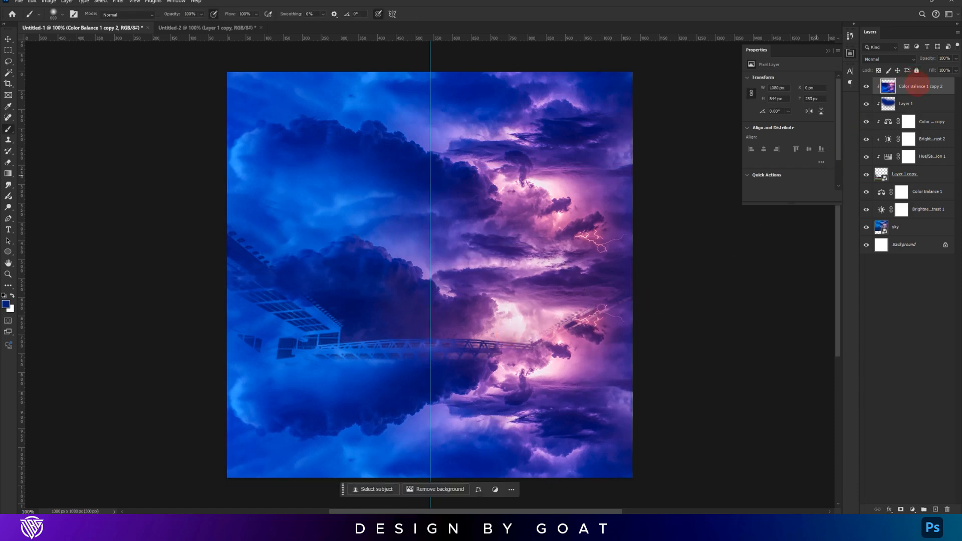
left_click_drag(917, 84, 912, 108)
left_click(890, 59)
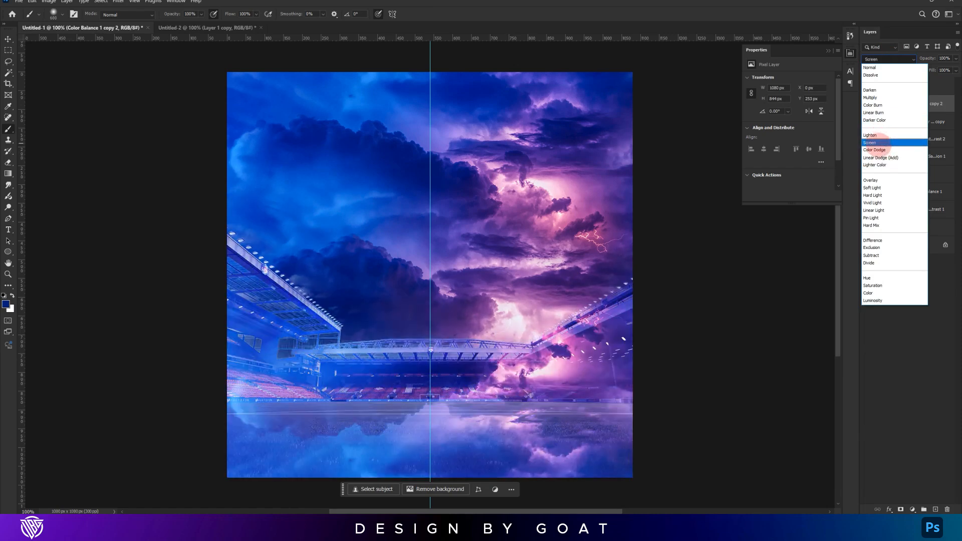
key("Escape")
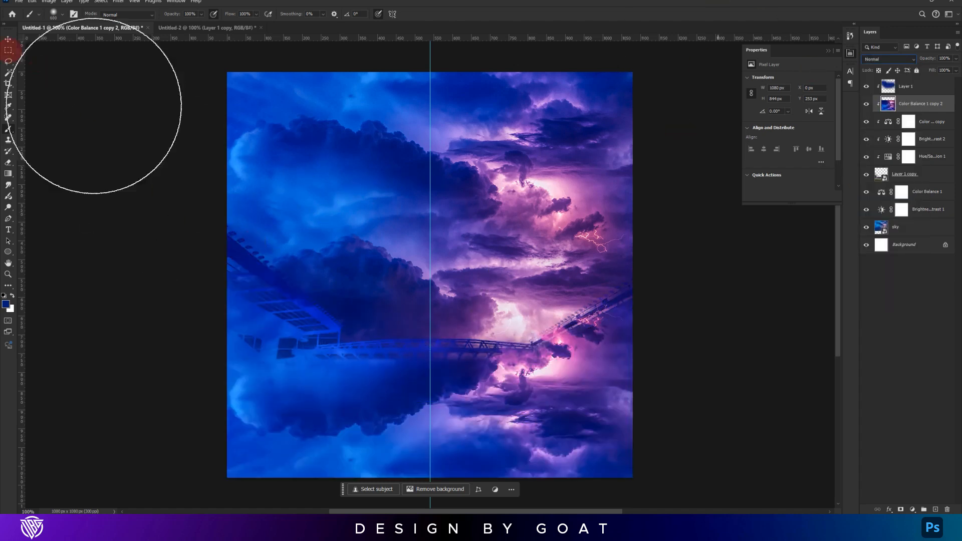
key("v")
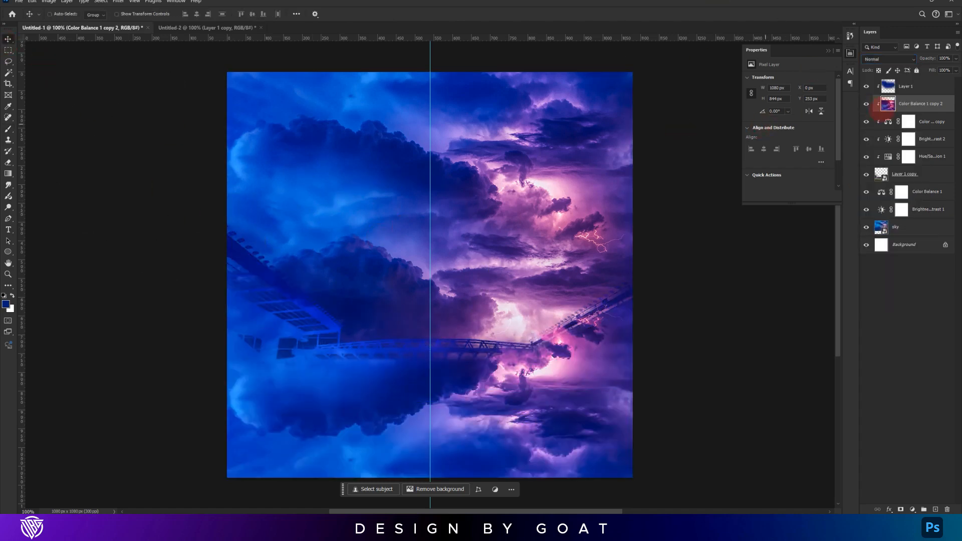
Apply the Screen blend mode to the flipped sky copy and set its opacity to 70%
left_click(887, 60)
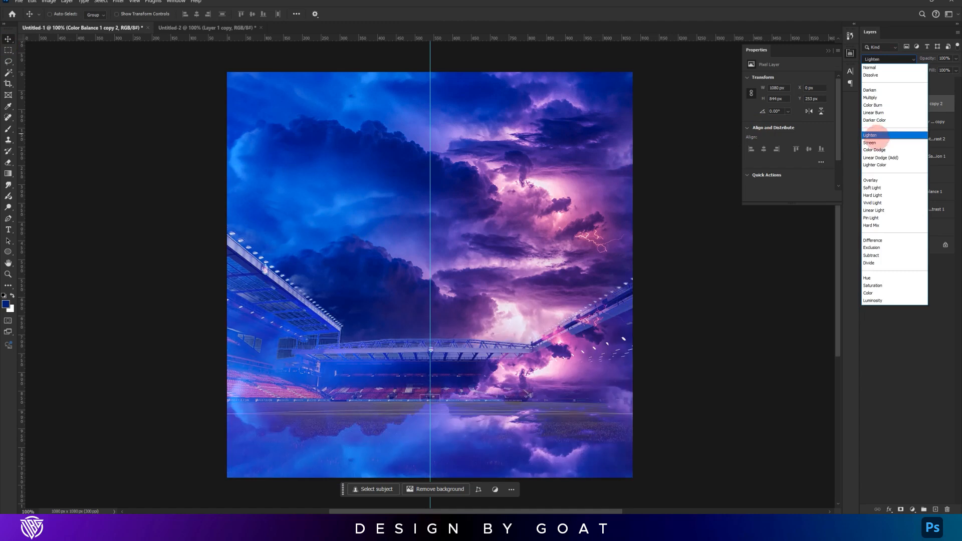
left_click(872, 142)
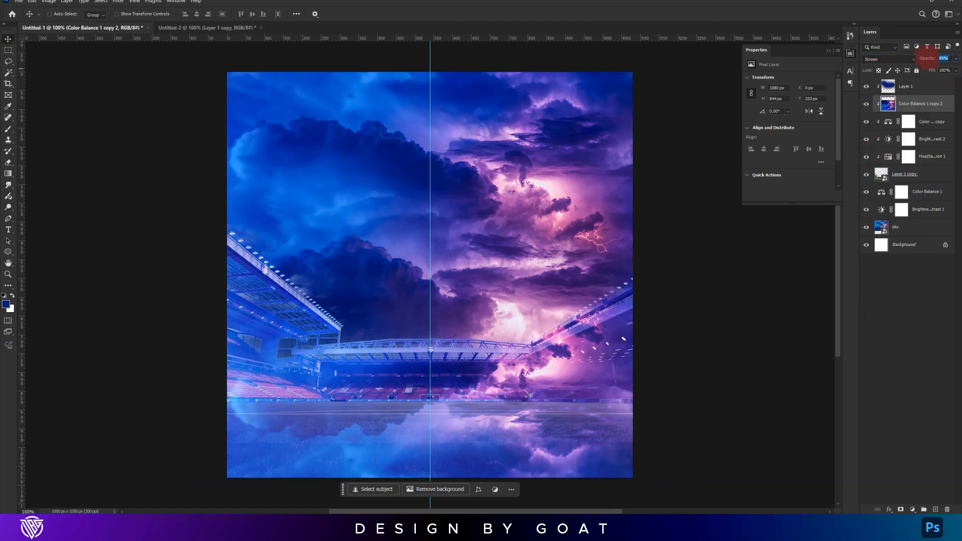
key("Return")
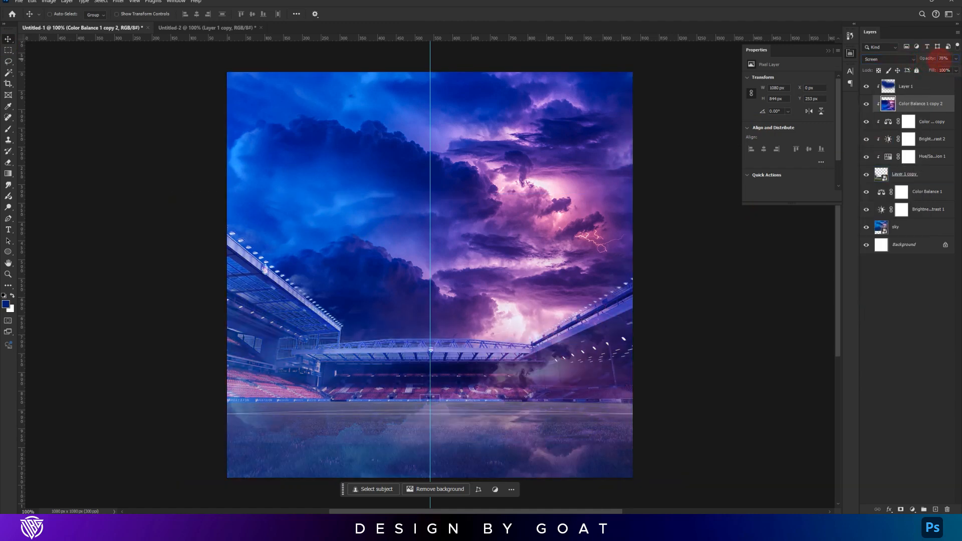
key("Return")
left_click_drag(948, 58, 945, 58)
left_click_drag(596, 335, 601, 321)
key("ctrl+z")
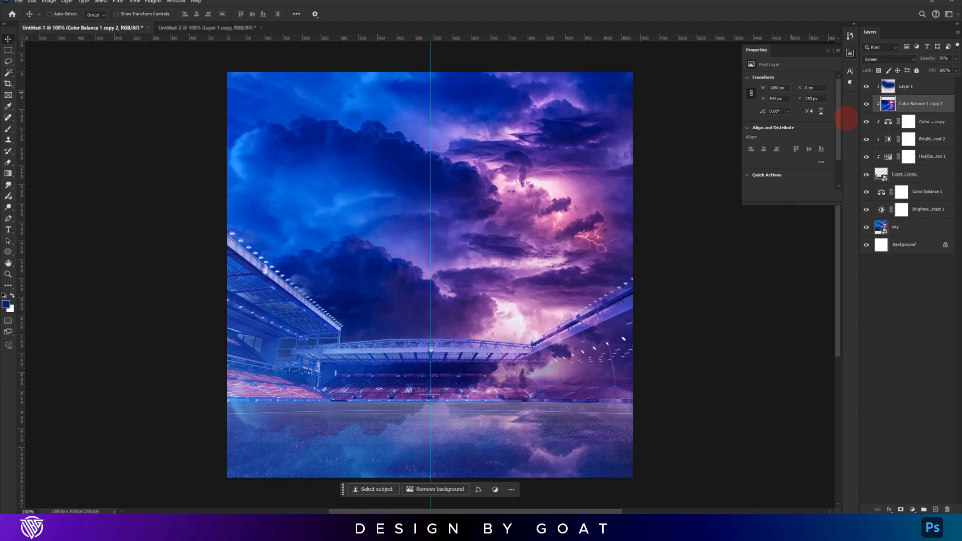
Move the stadium's Brightness/Contrast adjustment above the flipped sky copy and set brightness to -38 and contrast to 83
left_click(912, 507)
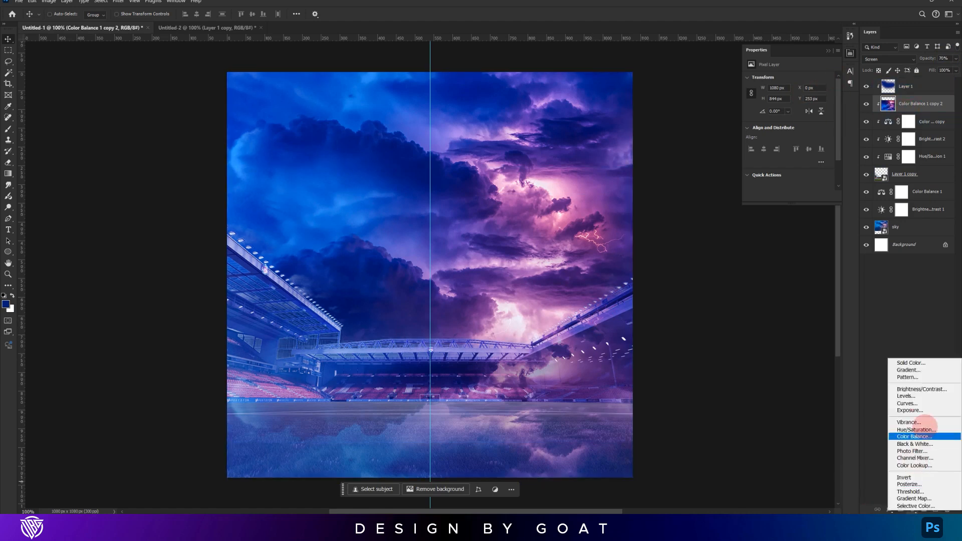
left_click(932, 104)
left_click_drag(930, 139, 907, 97)
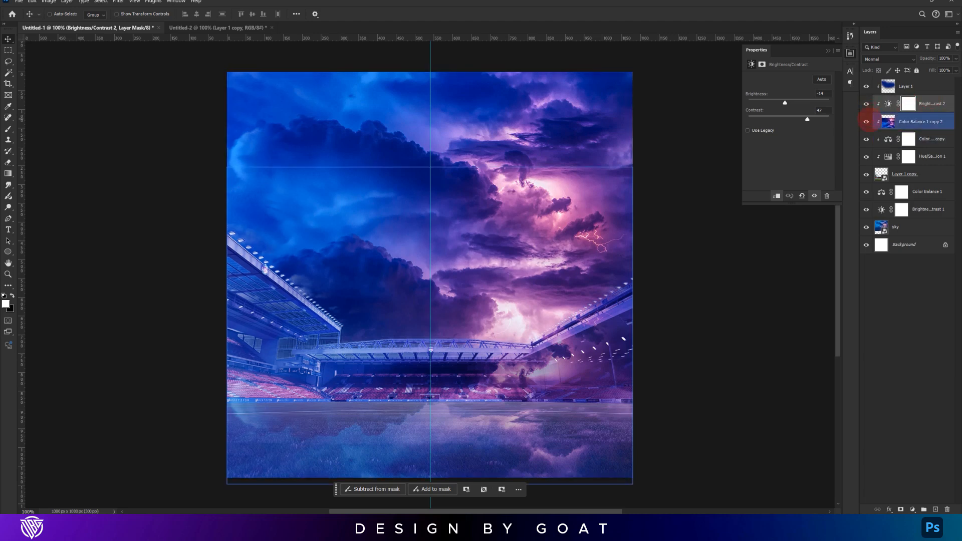
left_click(866, 103)
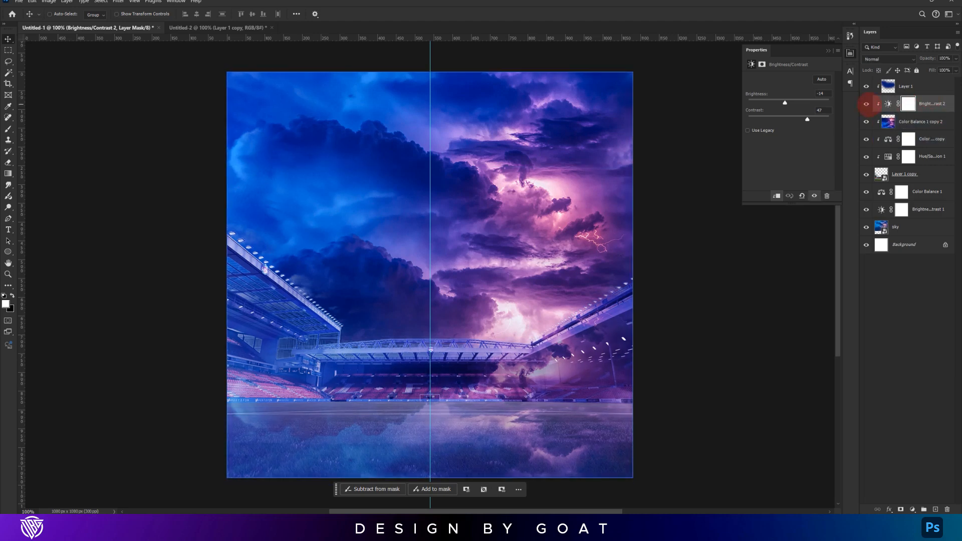
left_click_drag(784, 102, 777, 103)
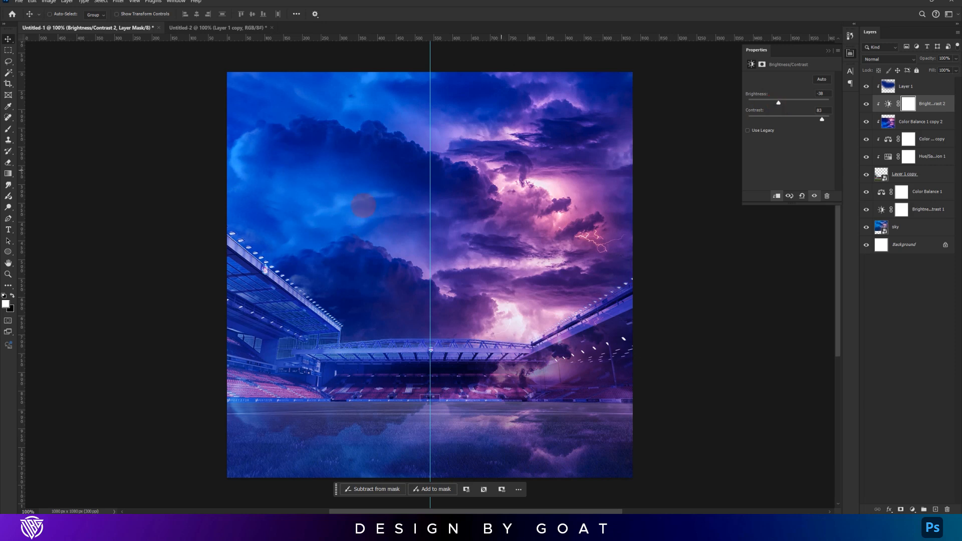
Add a Hue/Saturation adjustment above the sky's Color Balance 1 and set its saturation to +38
left_click(898, 88)
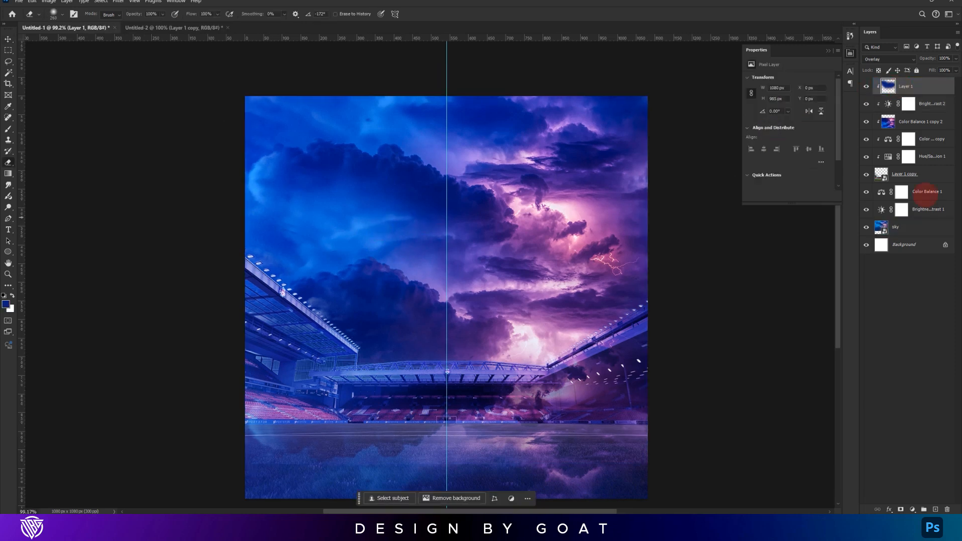
left_click(926, 195)
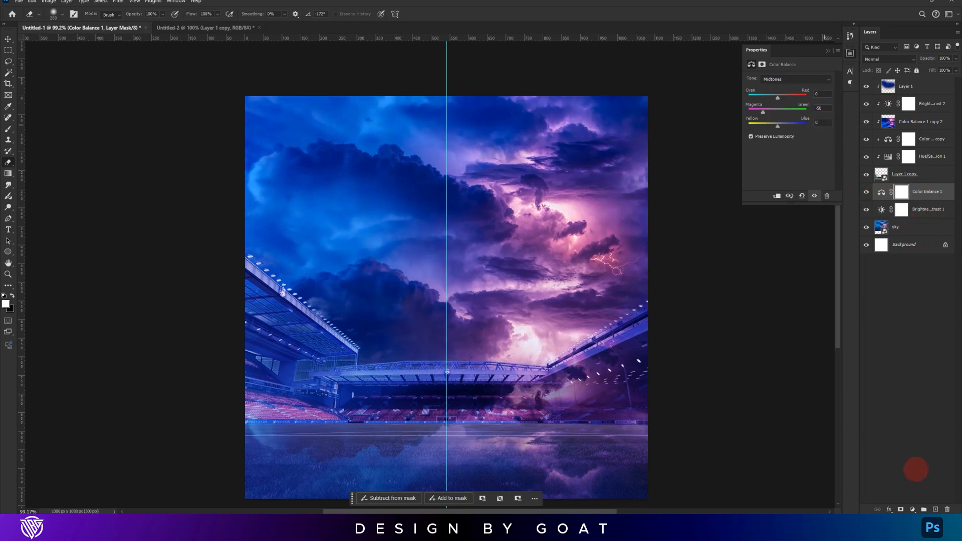
left_click(913, 507)
left_click(852, 429)
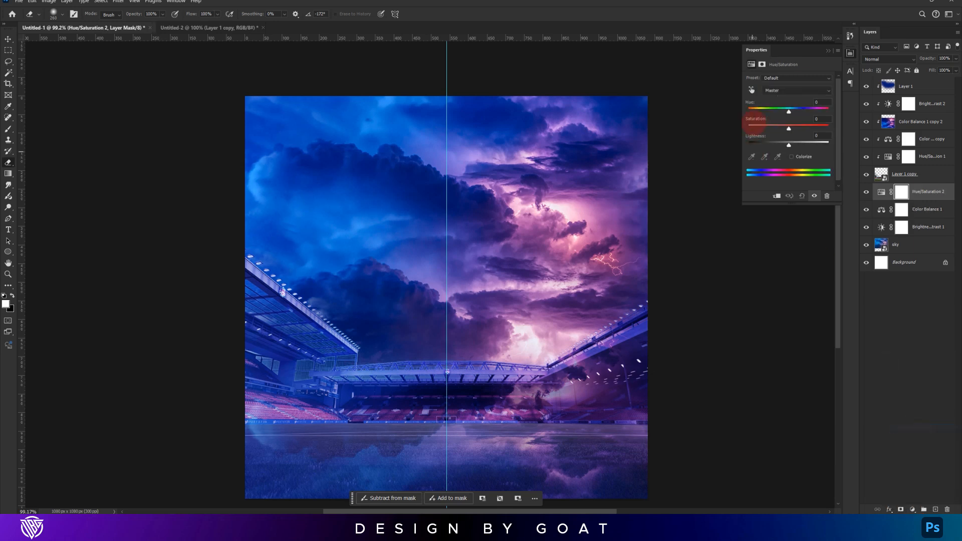
left_click_drag(788, 128, 801, 128)
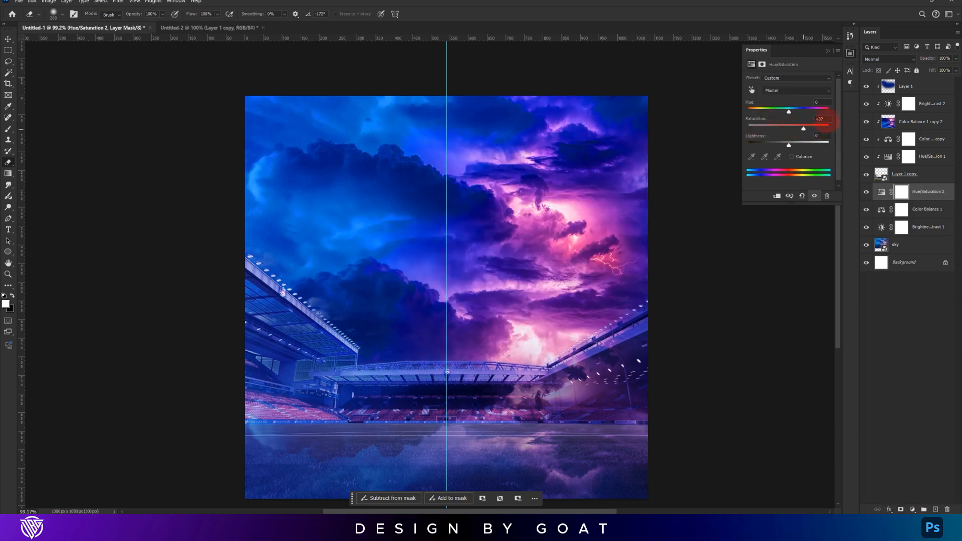
type("50")
key("Return")
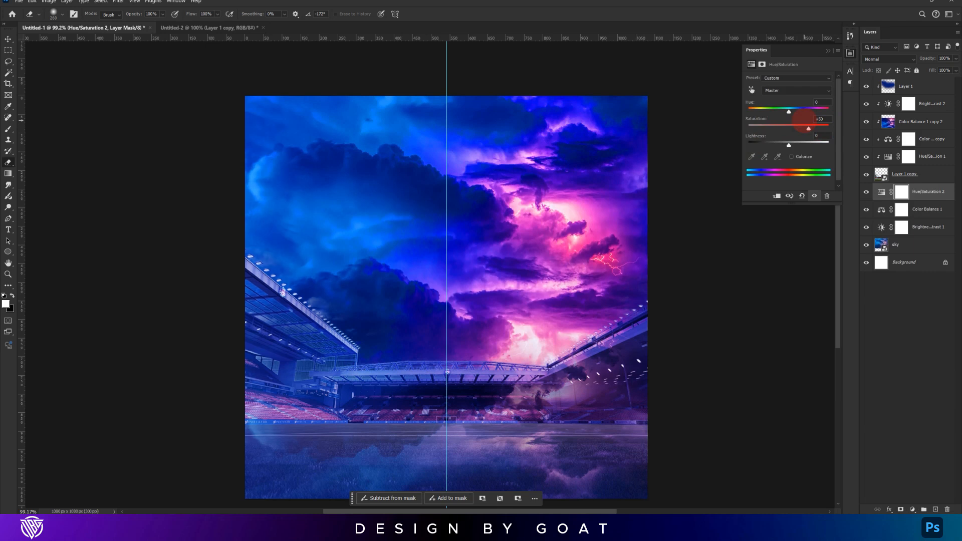
left_click_drag(807, 128, 789, 128)
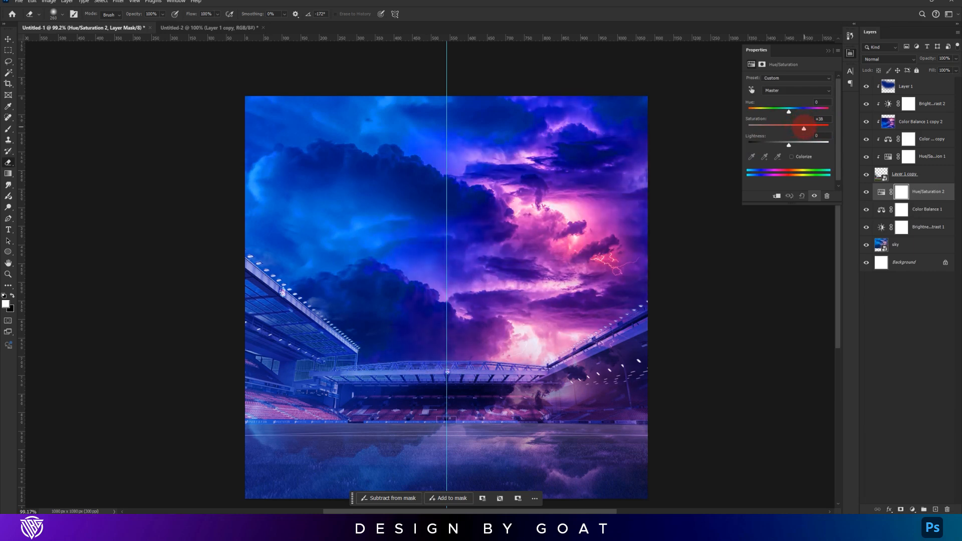
Copy the sky's Hue/Saturation adjustment into the stadium's clipped stack, directly below the flipped sky copy
left_click_drag(938, 177, 926, 131)
left_click(866, 139)
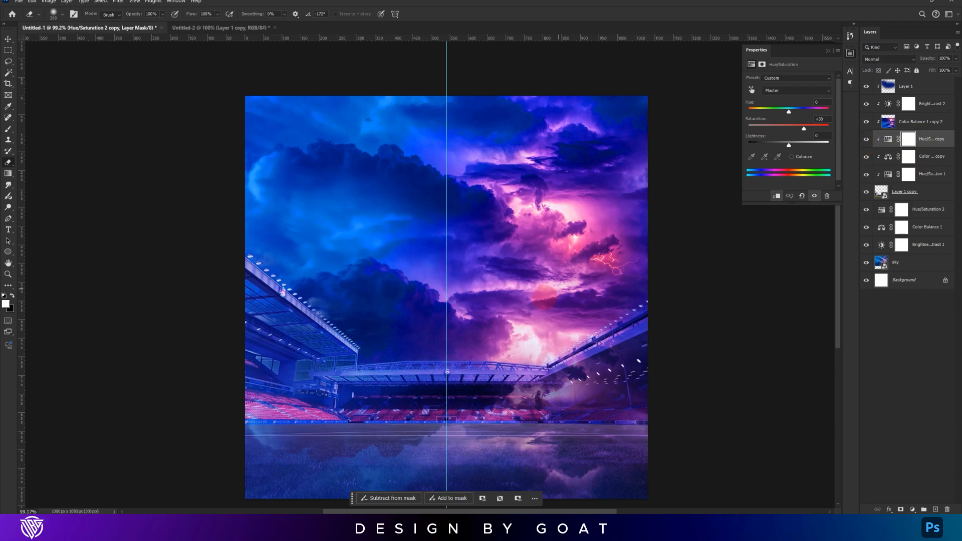
scroll(545, 295, "down", 5)
scroll(545, 295, "up", 2)
Place the lightning 1 and lightning 2 image files into the composite above Layer 1
left_click(912, 86)
key("v")
key("alt+Tab")
left_click(368, 218)
left_click(323, 215, "ctrl")
left_click_drag(323, 216, 423, 114)
key("Return")
key("Return")
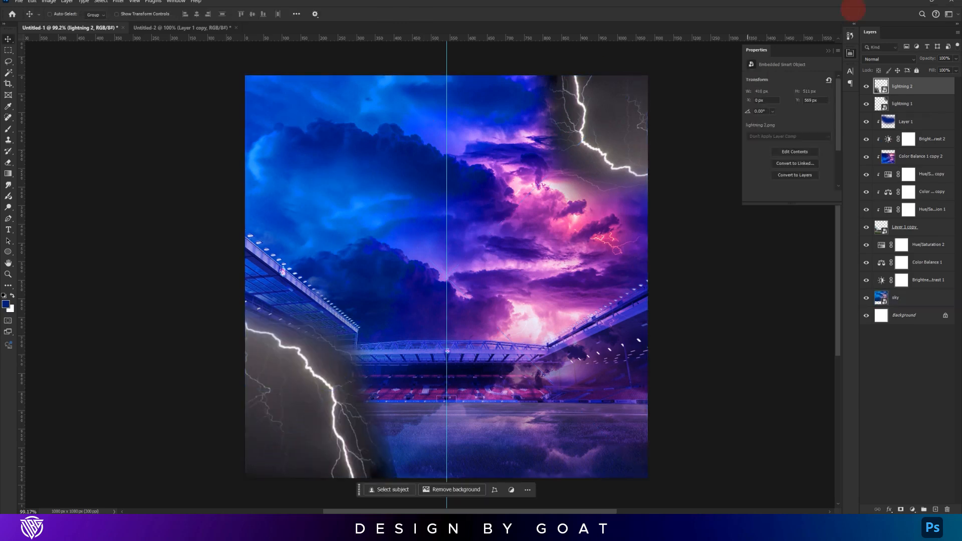
Set the blend mode of both lightning layers to Screen
left_click(903, 58)
left_click(857, 79)
left_click(902, 104, "ctrl")
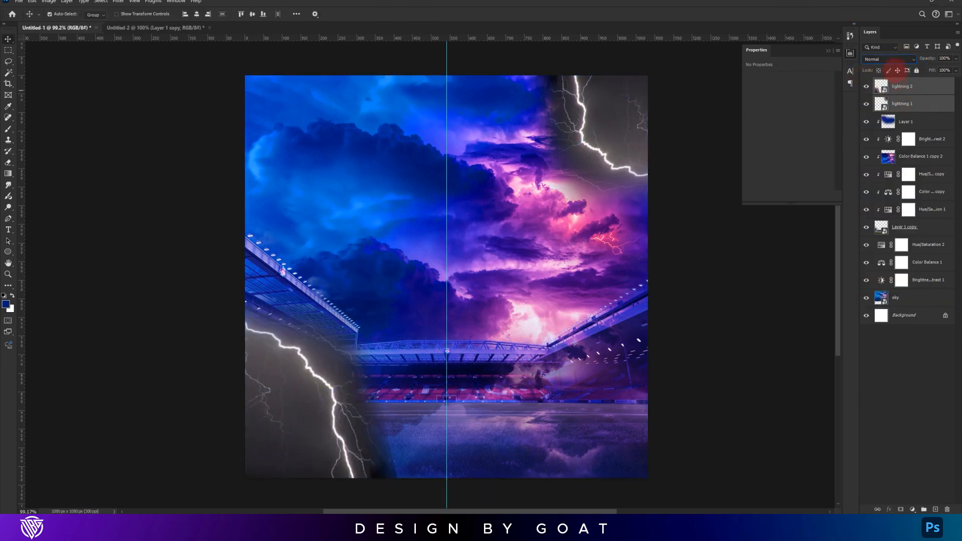
left_click(890, 59)
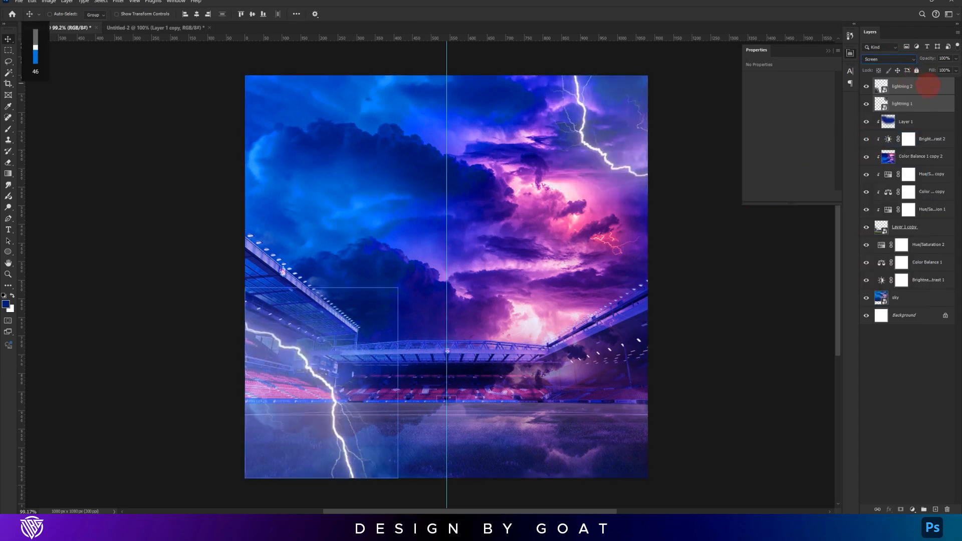
Colorize lightning 2 with a clipped Hue/Saturation at hue 233 and saturation 100, and add a clipped Brightness/Contrast with contrast 75
left_click(923, 86)
left_click(912, 509)
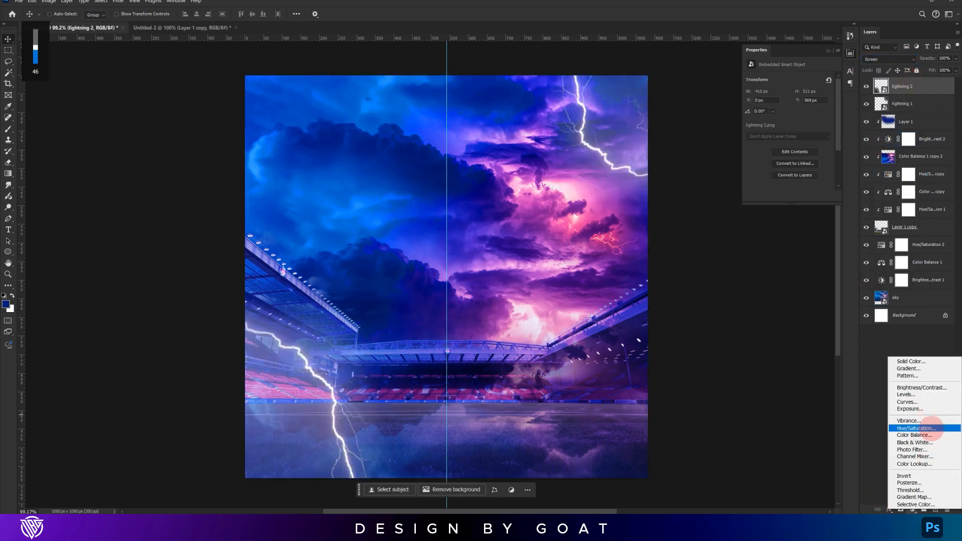
left_click(916, 428)
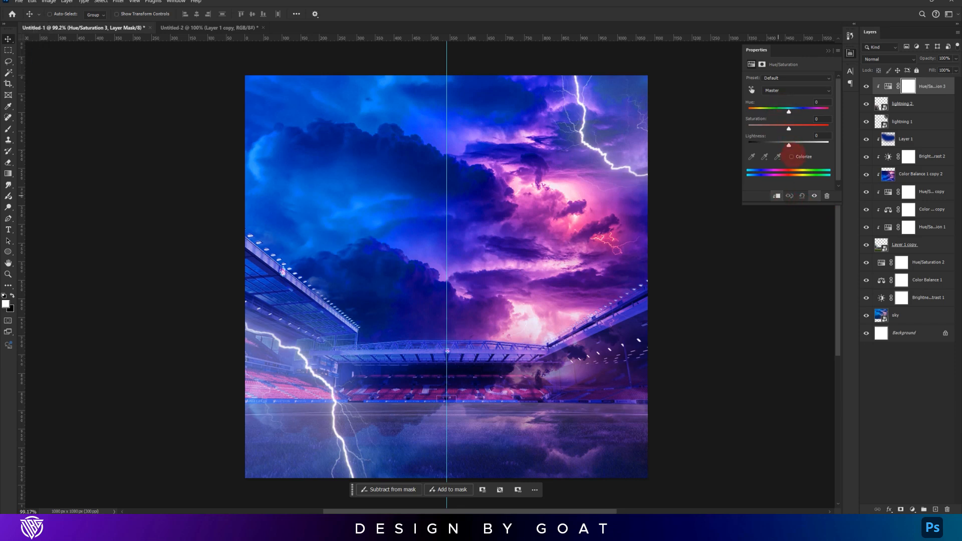
mouse_move(807, 127)
left_mouse_down()
mouse_move(829, 125)
mouse_move(800, 112)
left_mouse_up()
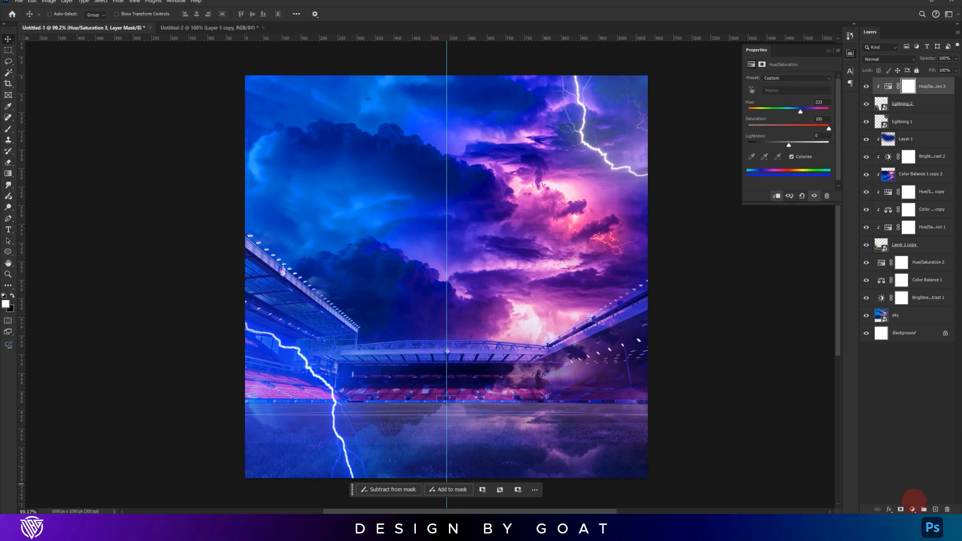
left_click(912, 509)
left_click(906, 384)
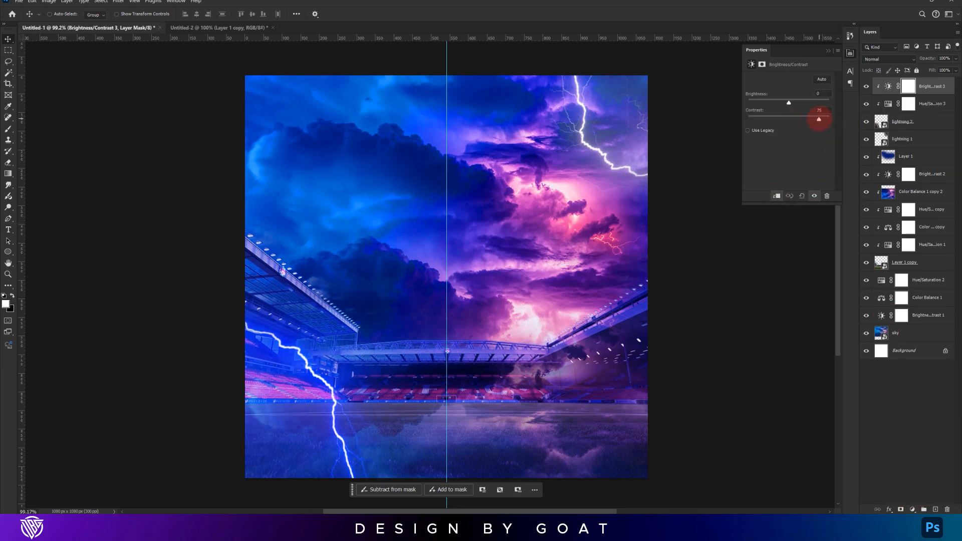
Duplicate both lightning 2 adjustments as clipped layers on lightning 1 and shift the copied Hue/Saturation hue to magenta
left_click(928, 104, "shift")
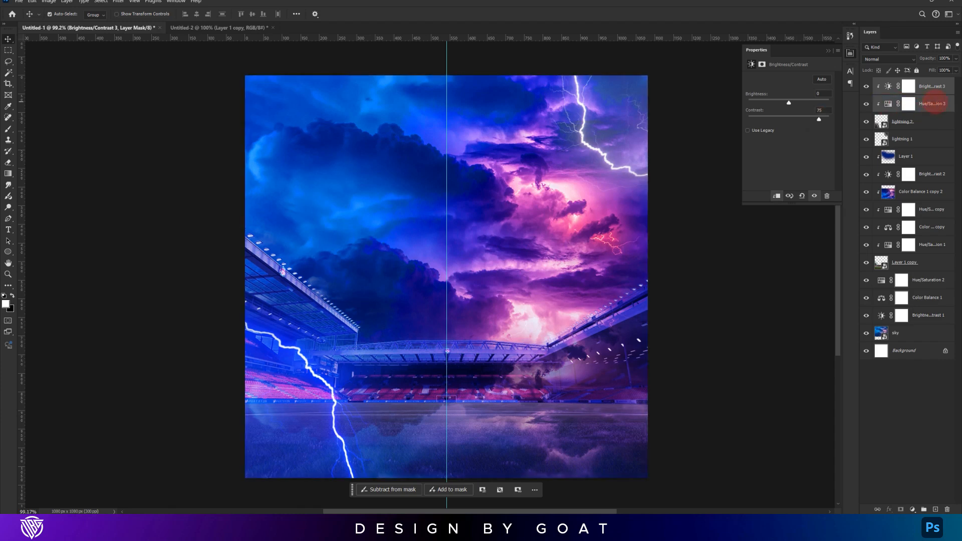
left_click_drag(929, 105, 928, 129)
right_click(928, 140)
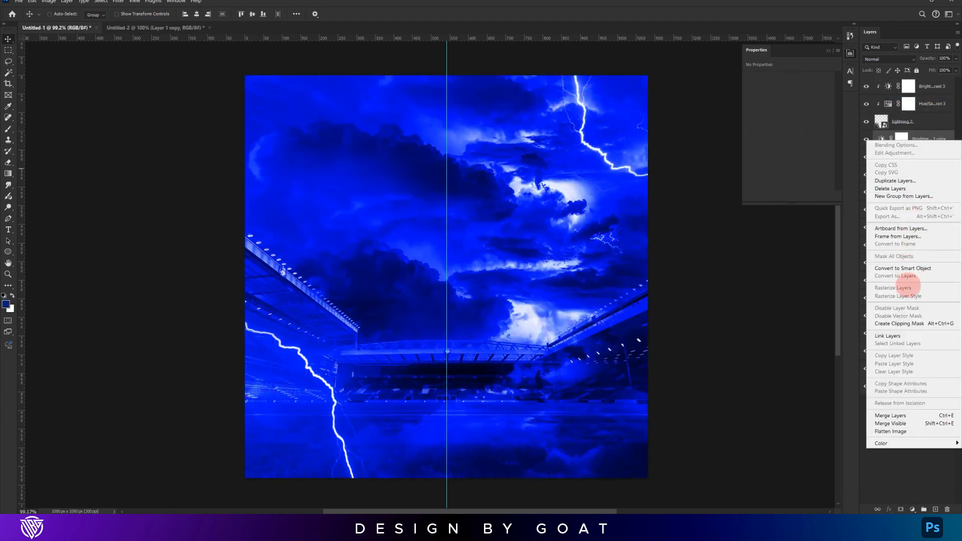
left_click(900, 323)
left_click(887, 155)
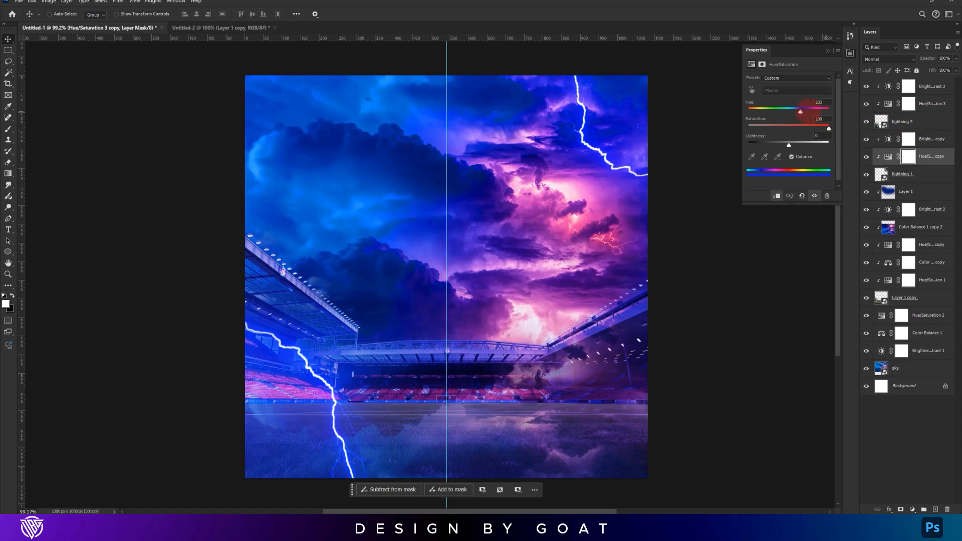
left_click_drag(800, 112, 815, 112)
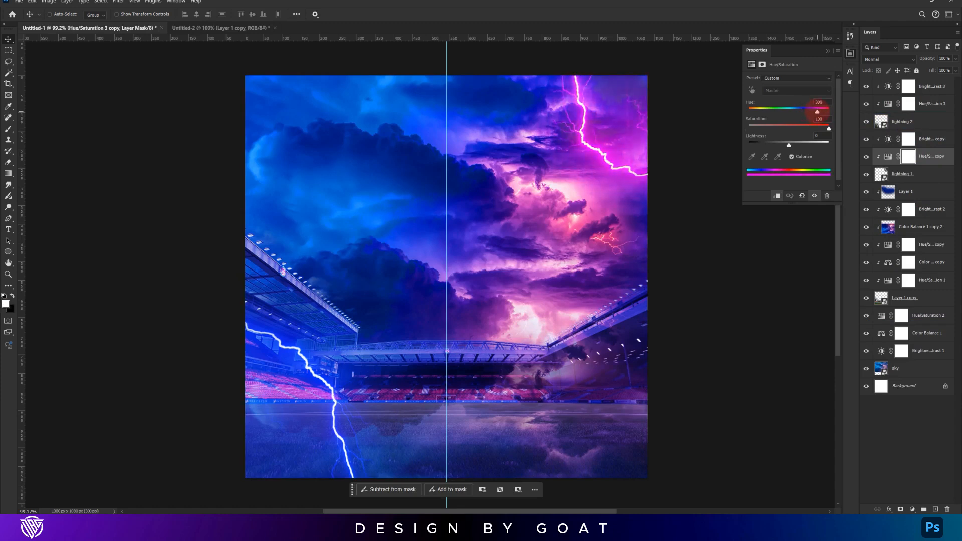
Place the space image above all layers and blend it with Lighten at 60% opacity
left_click(909, 86)
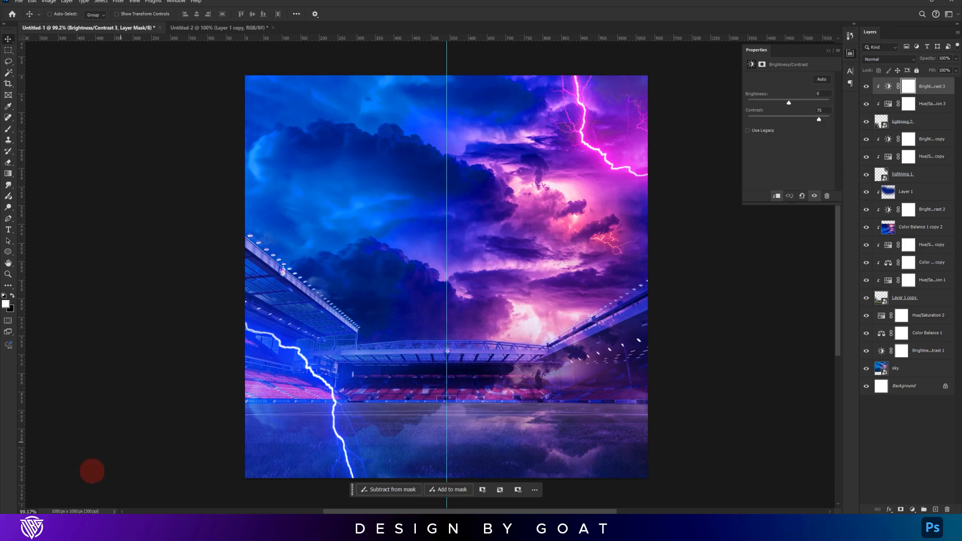
left_click(32, 528)
left_click_drag(470, 220, 519, 98)
key("Return")
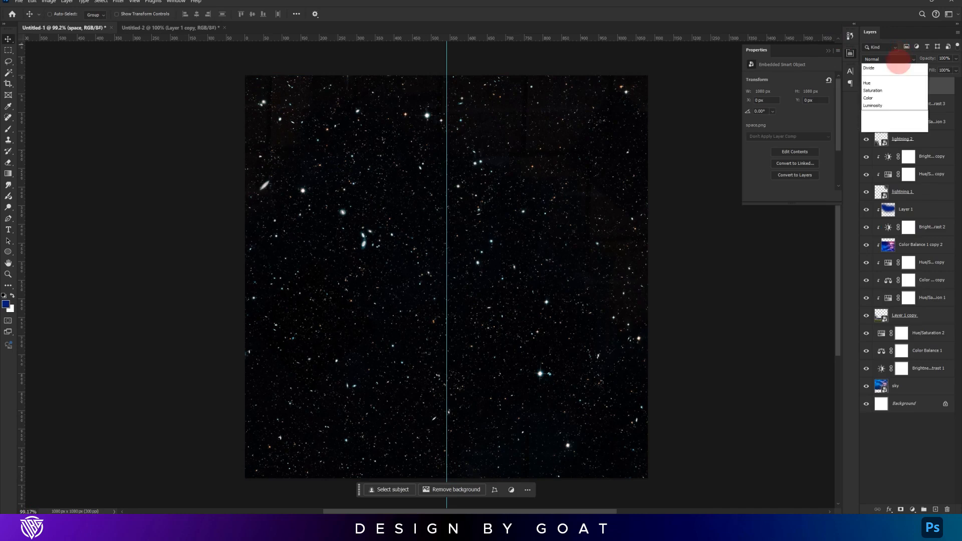
left_click(896, 59)
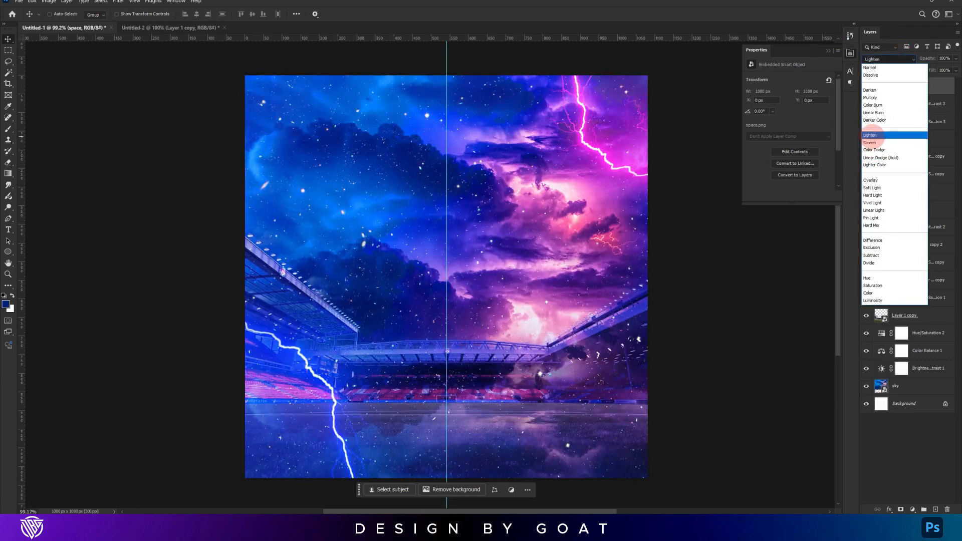
left_click(872, 135)
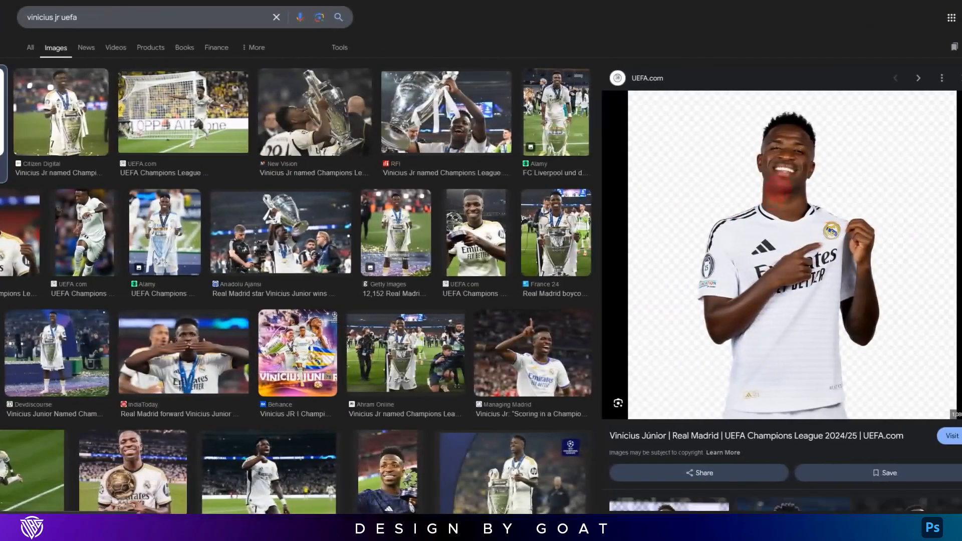
Switch to the browser and save the UEFA.com cut-out images of Vinicius Jr, Salah and Nunez from the image search results
right_click(790, 179)
left_click(812, 284)
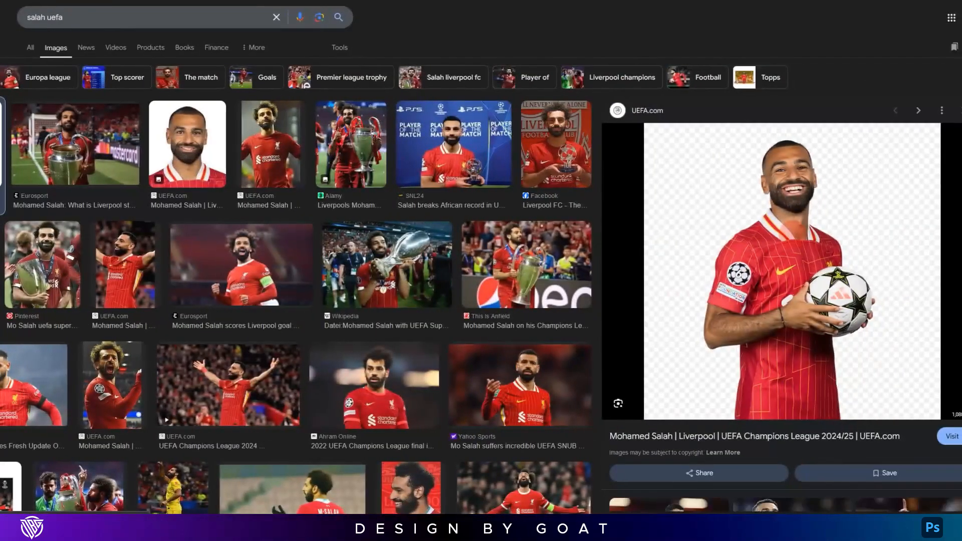
right_click(796, 239)
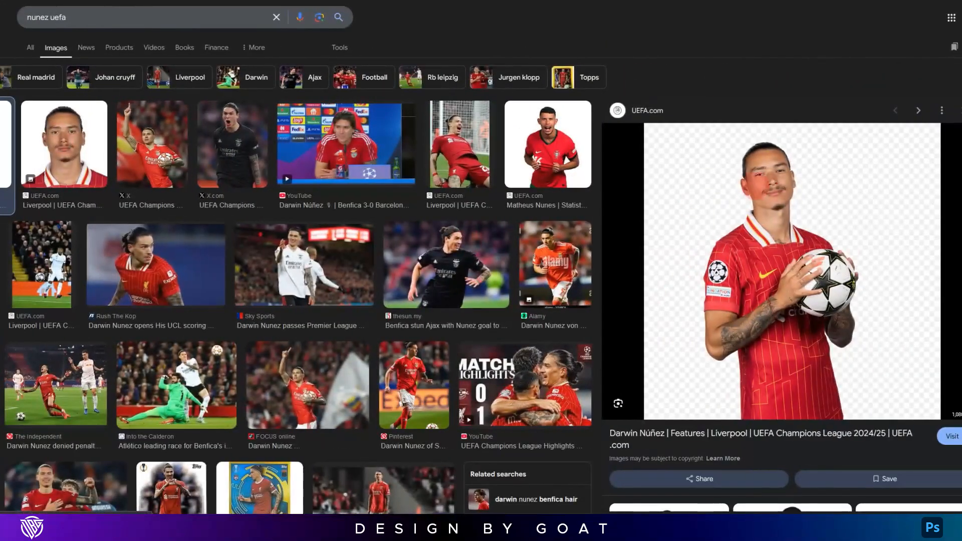
right_click(790, 194)
left_click(816, 345)
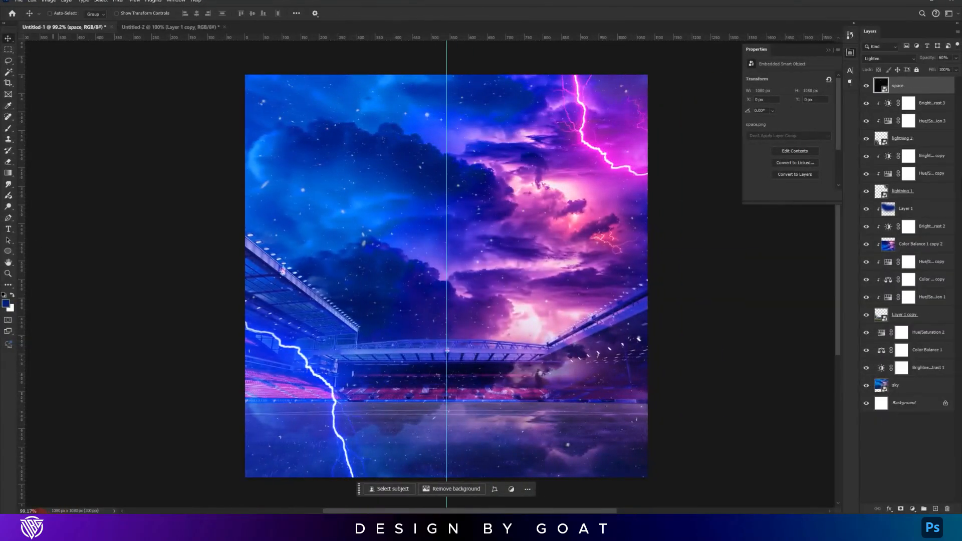
Place the two red-shirted player images, 250052469 and 250144965, from the Liverpool - Real Madrid folder above the space layer
left_click(474, 213)
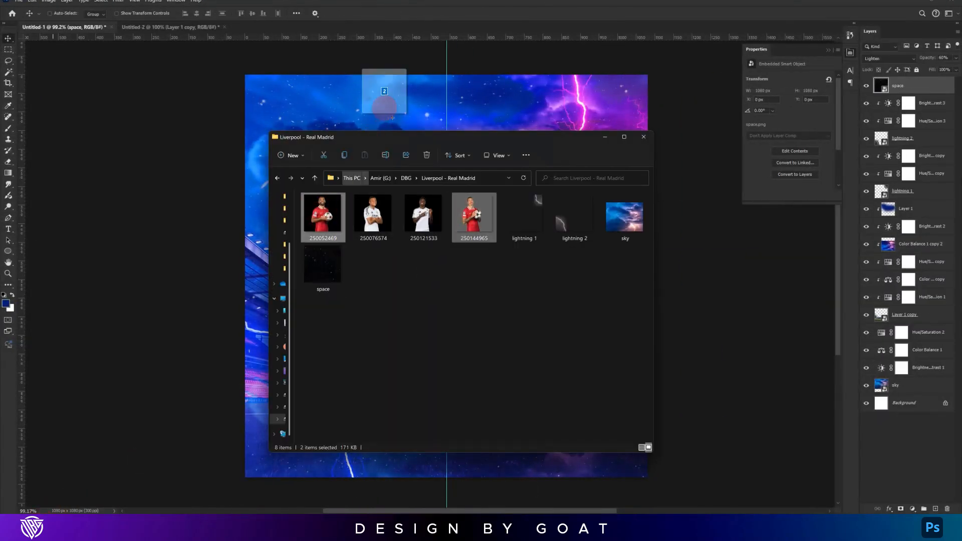
left_click_drag(384, 108, 386, 108)
key("Return")
Rotate the red-shirted player image 250144965 by 7.42° and commit its placement
left_click_drag(676, 161, 680, 195)
left_click_drag(672, 104, 682, 103)
left_click_drag(639, 134, 644, 135)
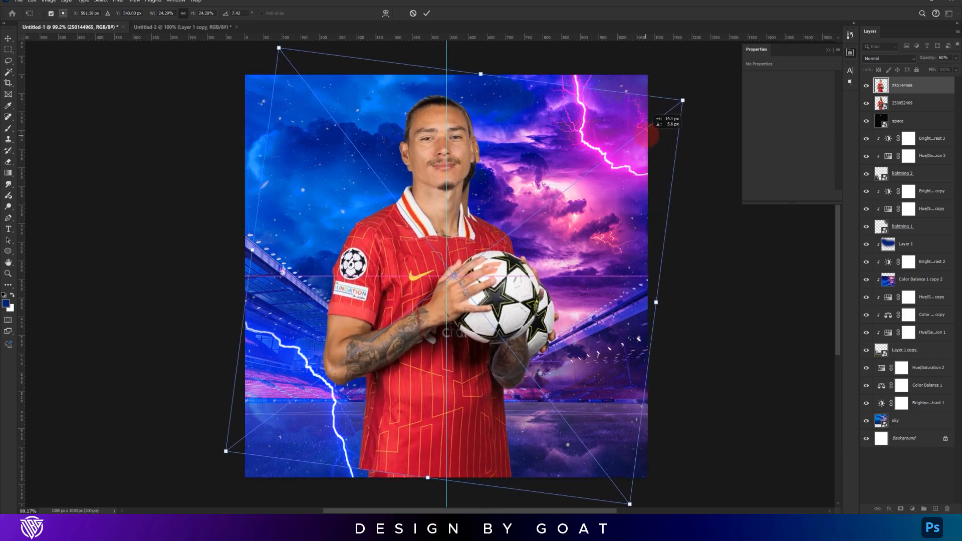
key("Return")
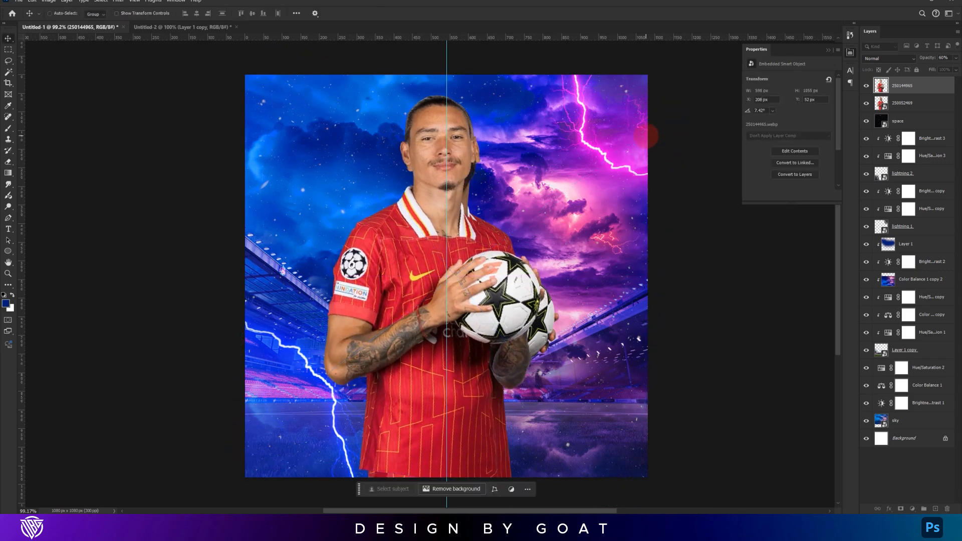
Flip player image 250144965 horizontally and move it to the left of player 250052469
key("ctrl+t")
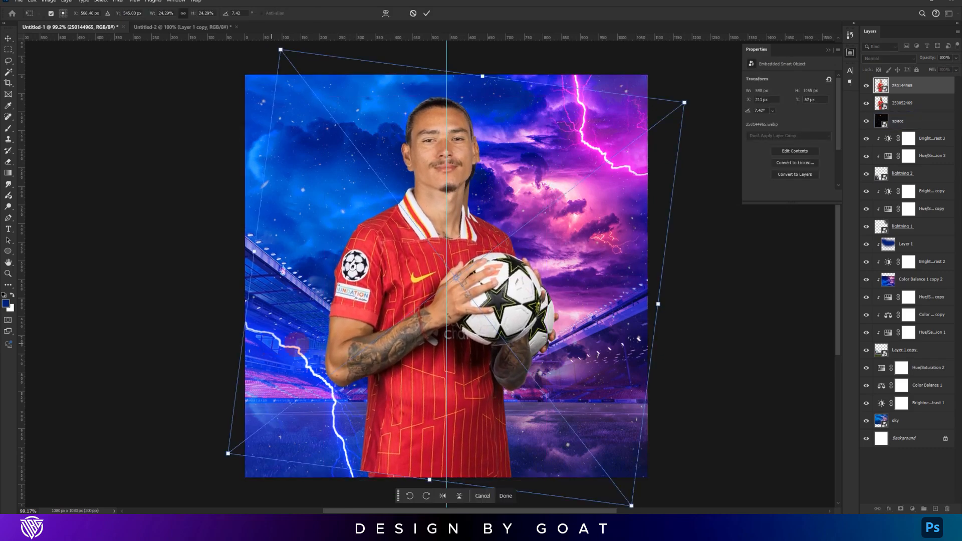
right_click(344, 308)
left_click(404, 470)
left_click_drag(370, 362, 150, 361)
key("Return")
Shift both red-shirted player layers to the right and scale them down together so they stand either side of the centre guide
left_click(922, 103, "ctrl")
key("ctrl+t")
left_click_drag(383, 268, 499, 267)
left_click_drag(676, 96, 625, 159)
key("Return")
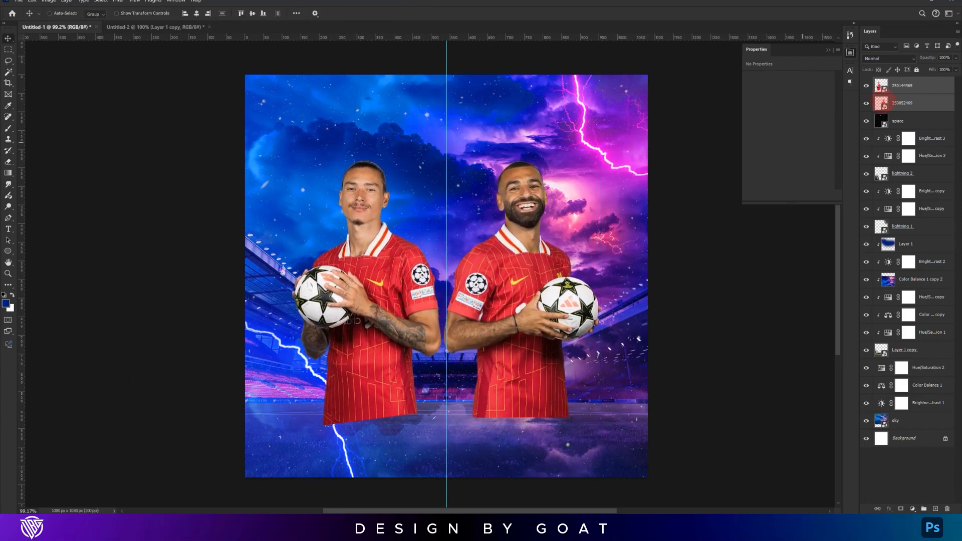
Move both red-shirted player layers beneath the stadium layer, Layer 1 copy, and raise them slightly on the canvas
left_click_drag(879, 103, 901, 354)
left_click_drag(569, 251, 569, 213)
Place the 250121533 image beneath both red-shirted player layers and scale it down, centred between them with its head above theirs
left_click(35, 519)
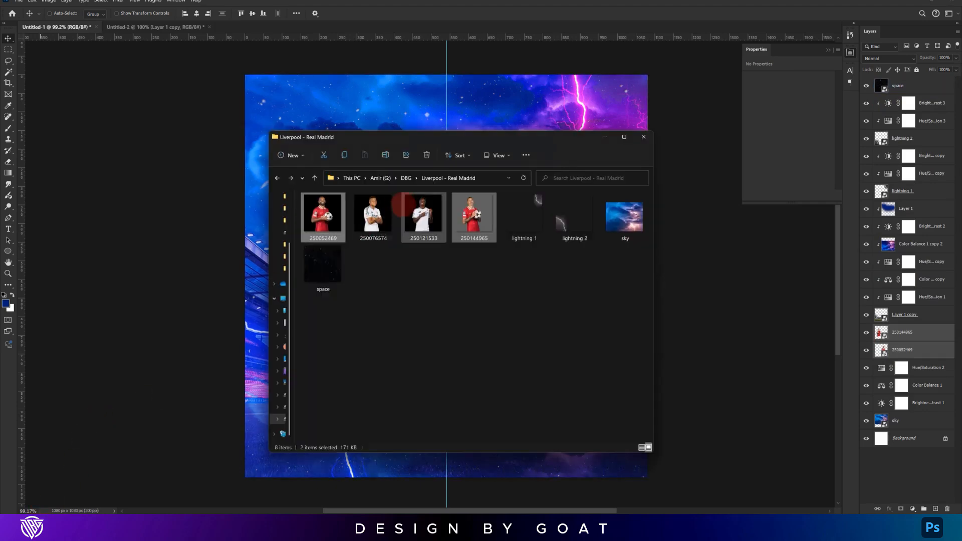
left_click_drag(403, 220, 730, 333)
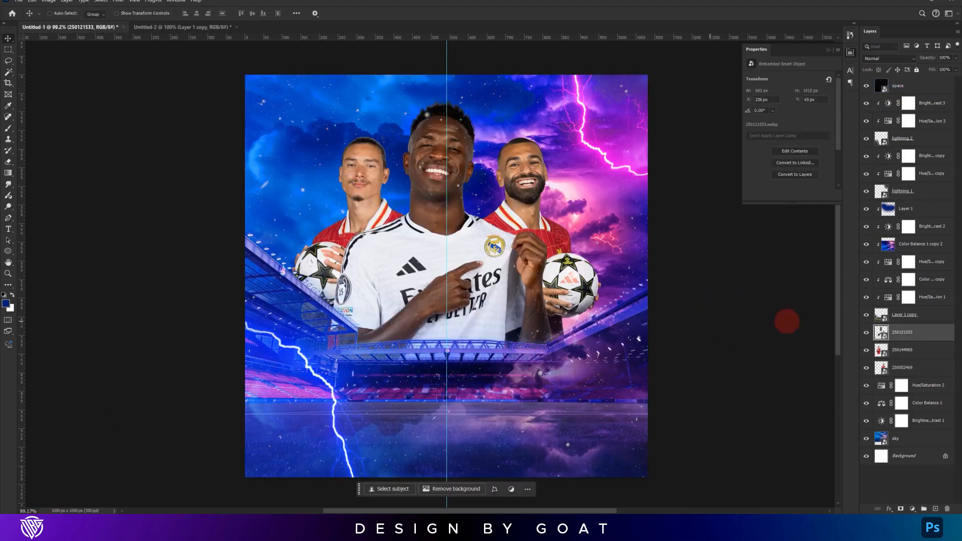
left_click_drag(909, 336, 907, 375)
key("ctrl+t")
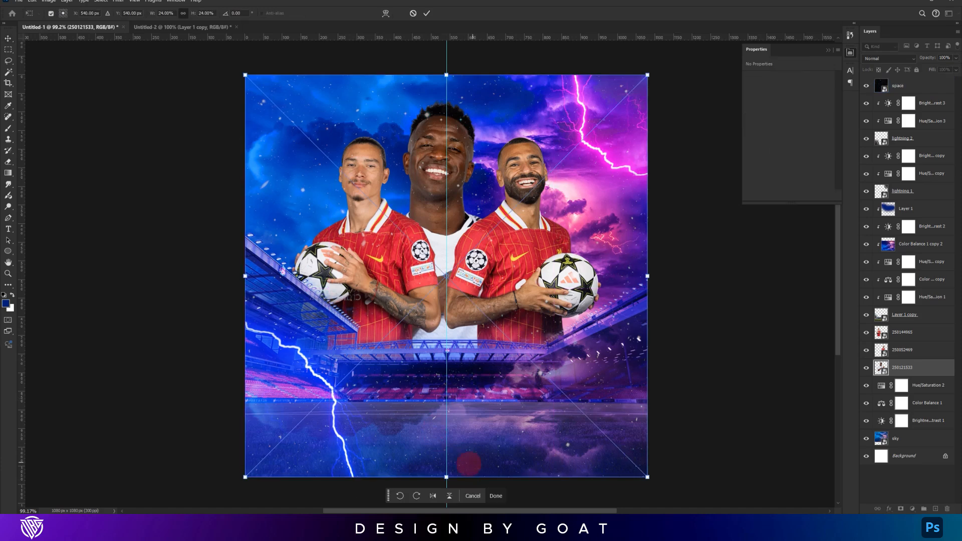
left_click_drag(445, 476, 447, 400)
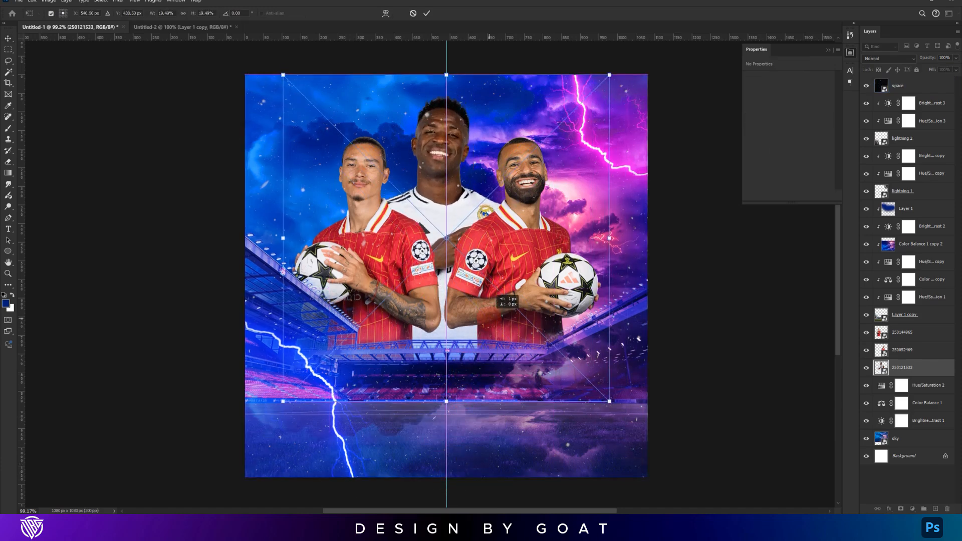
key("Return")
Scale the two red-shirted player layers down slightly together and move them lower in front of the white-shirted player
left_click(901, 332)
left_click(901, 350, "ctrl")
key("ctrl+t")
left_click_drag(602, 134, 583, 148)
left_click_drag(546, 190, 546, 200)
key("Return")
Place the Liverpool and real madrid crest images above the Hue/Saturation 2 layer, behind the players
left_click(933, 368, "ctrl")
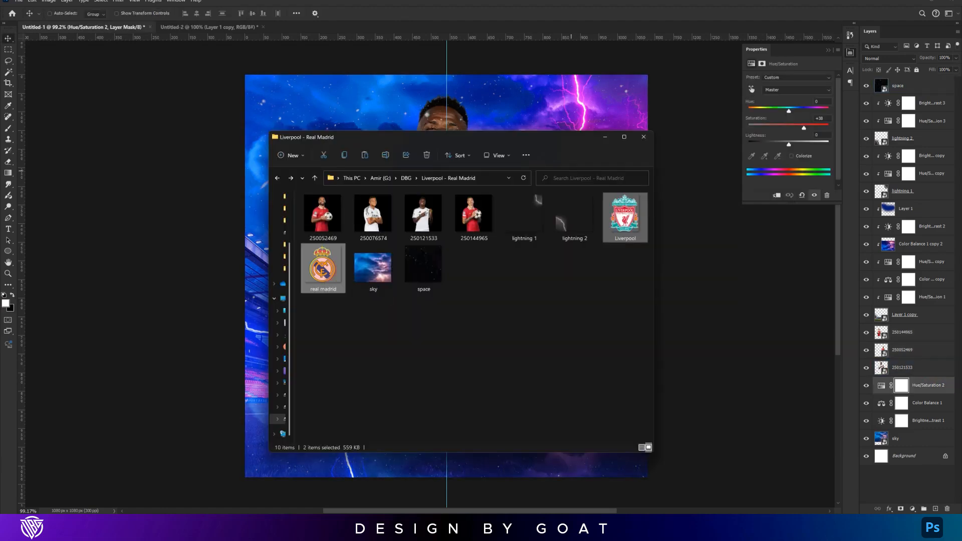
left_click_drag(323, 266, 752, 315)
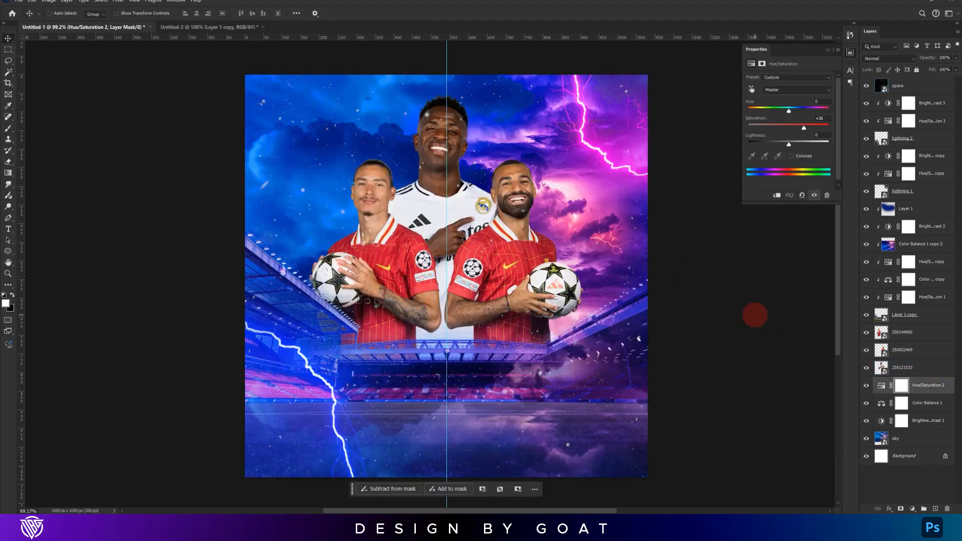
key("Return")
key("Return")
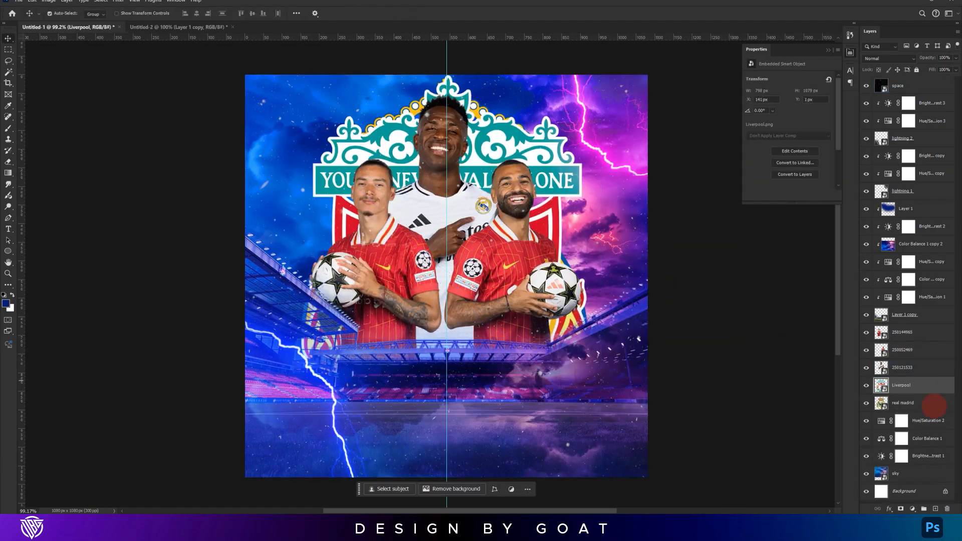
Scale both club crests down together and move them to the upper area left of the white-shirted player's head
left_click(934, 403, "ctrl")
key("ctrl+t")
left_click_drag(446, 475, 446, 173)
left_click_drag(446, 124, 414, 178)
key("Return")
Move the real madrid crest 272 px horizontally to the opposite side of the central player, level with the Liverpool crest
left_click(403, 161, "ctrl")
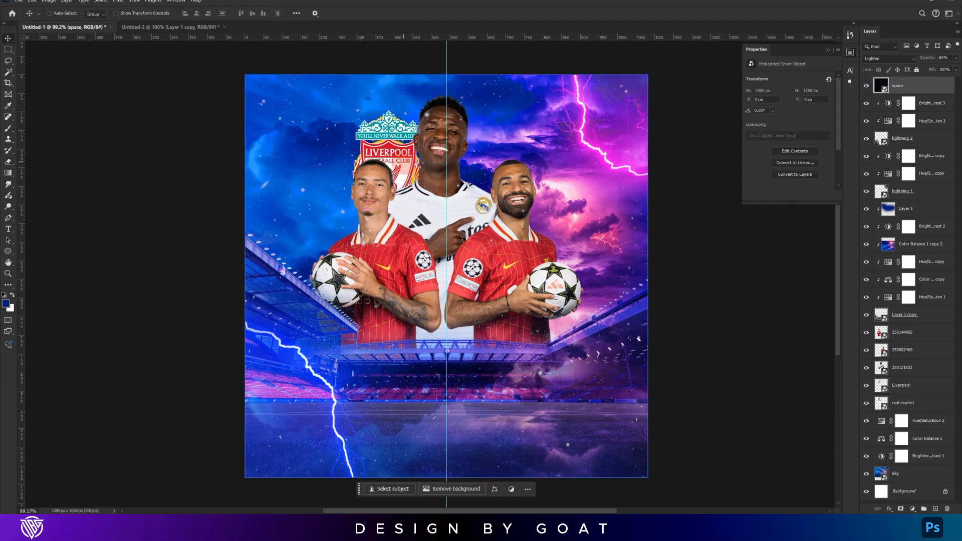
left_click(901, 385)
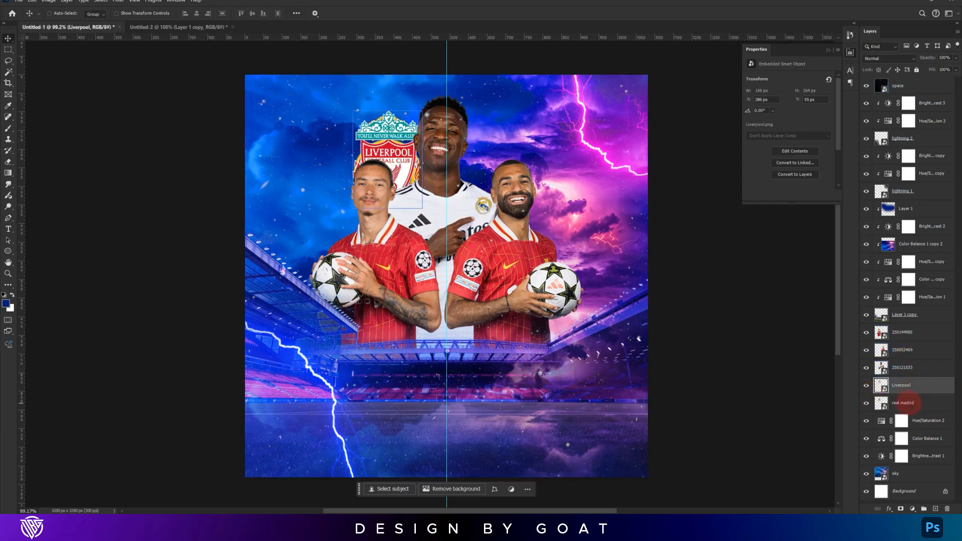
left_click(903, 402)
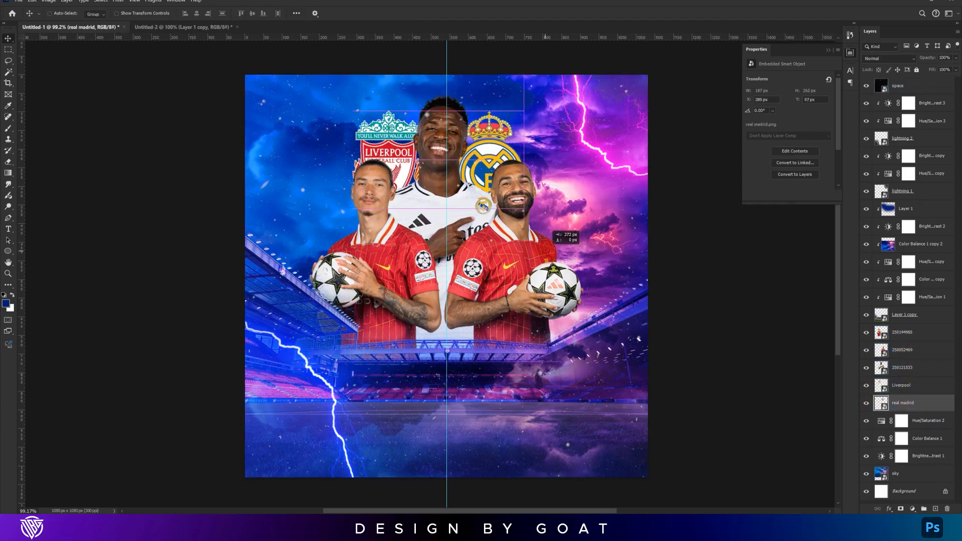
left_click(905, 389)
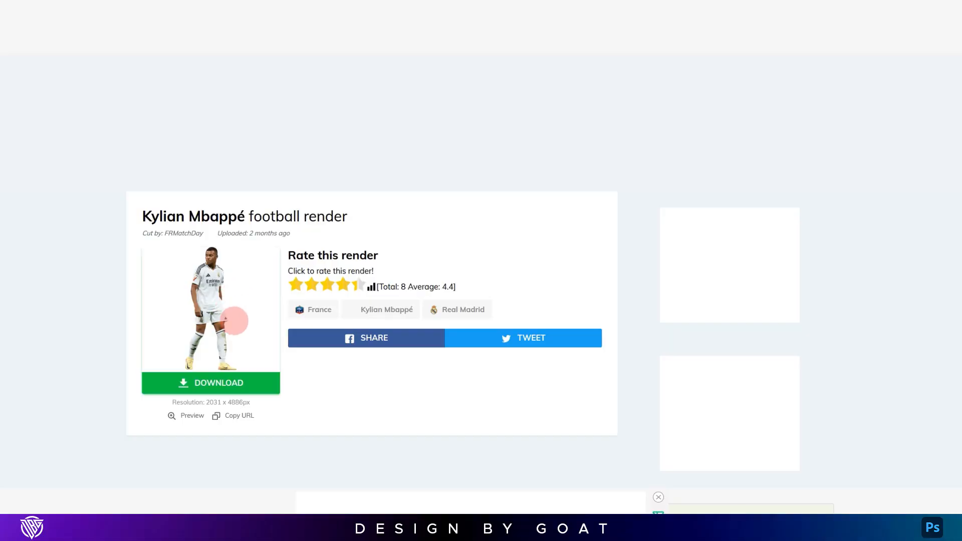
Download the Kylian Mbappé football render from the website, place it in the composite and scale it down at lower centre
left_click(236, 383)
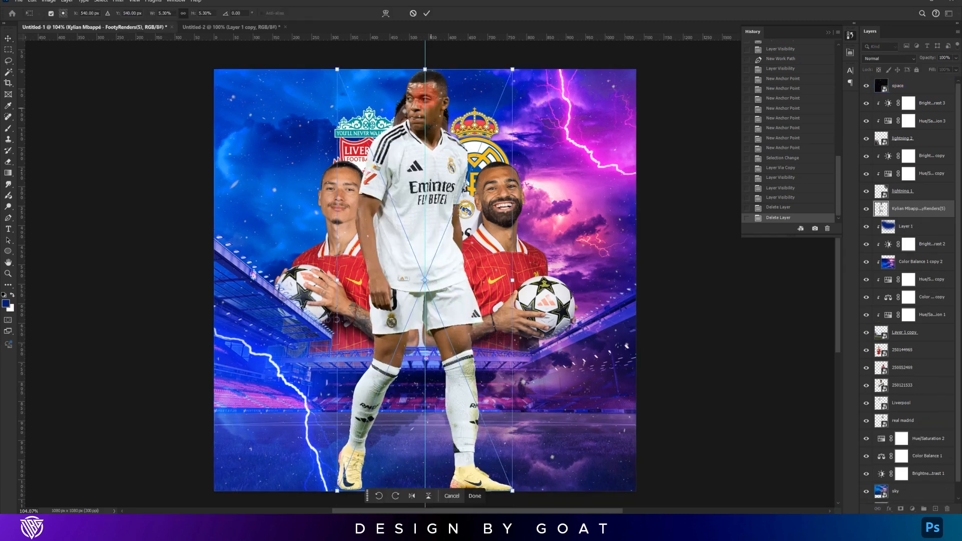
left_click_drag(426, 71, 428, 224)
left_click_drag(449, 273, 448, 258)
key("Return")
key("ctrl+t")
left_click_drag(424, 209, 424, 229)
key("Return")
Move the Kylian Mbappé render layer directly below the space layer and undo the added group
left_click(902, 209)
left_click_drag(902, 209, 903, 97)
left_click(924, 508)
key("ctrl+z")
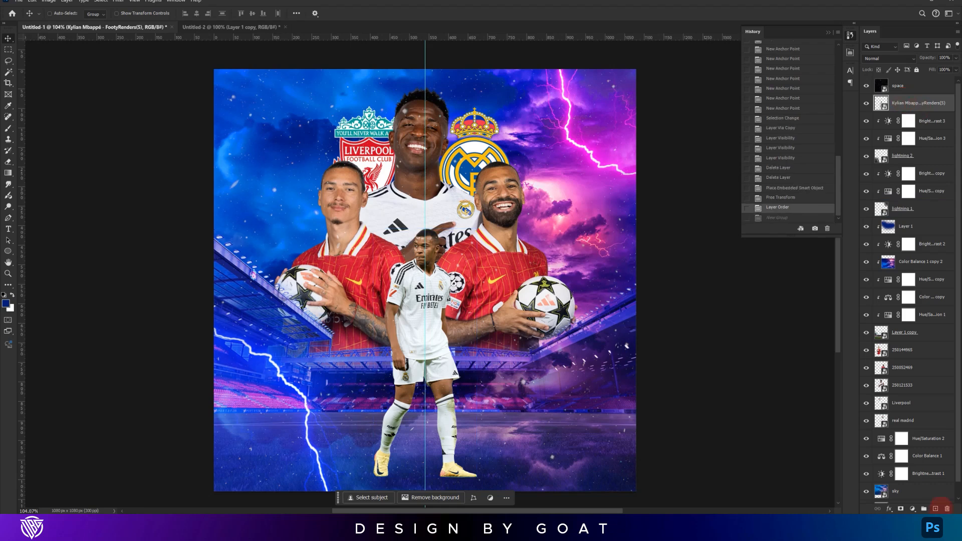
Add a new layer above the Mbappé render and brush dark blue over his boots and the bottom of the canvas
left_click(934, 509)
left_click(8, 128)
scroll(282, 394, "down", 2)
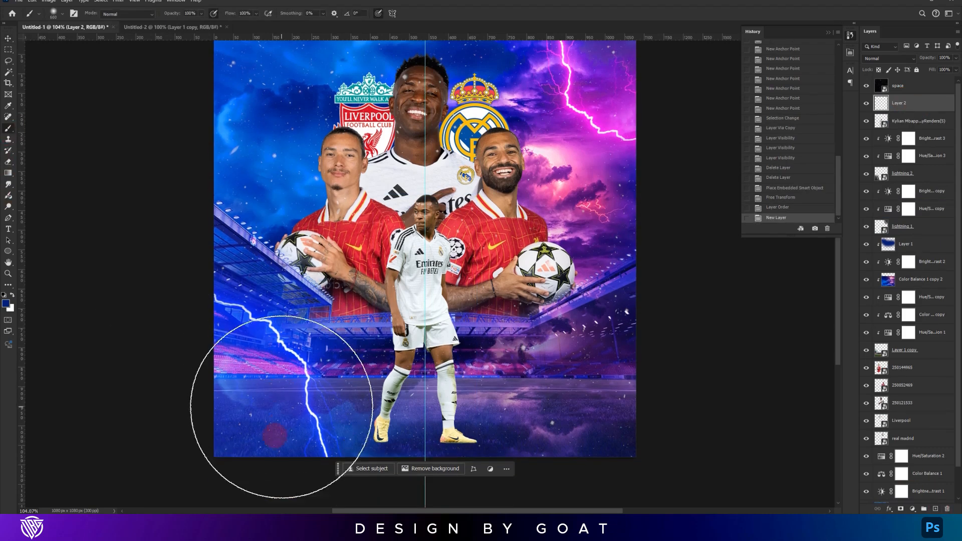
left_click_drag(418, 445, 420, 295)
left_click_drag(273, 275, 221, 300)
left_click_drag(122, 349, 780, 348)
left_click_drag(486, 150, 490, 261)
Move Layer 2 and the Kylian Mbappé render layer down to directly beneath the lightning 1 layer
left_click_drag(920, 122, 912, 216)
scroll(450, 338, "up", 2)
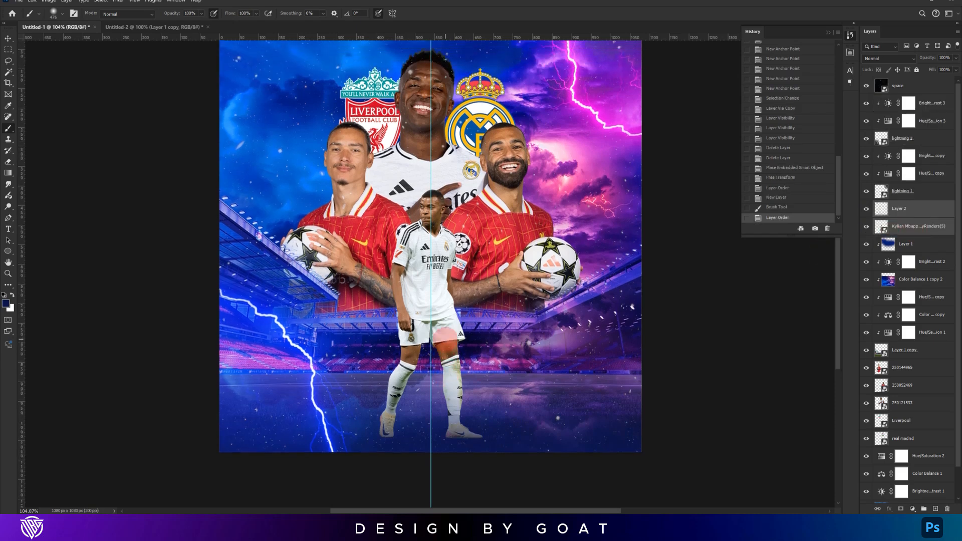
left_click_drag(452, 308, 462, 256)
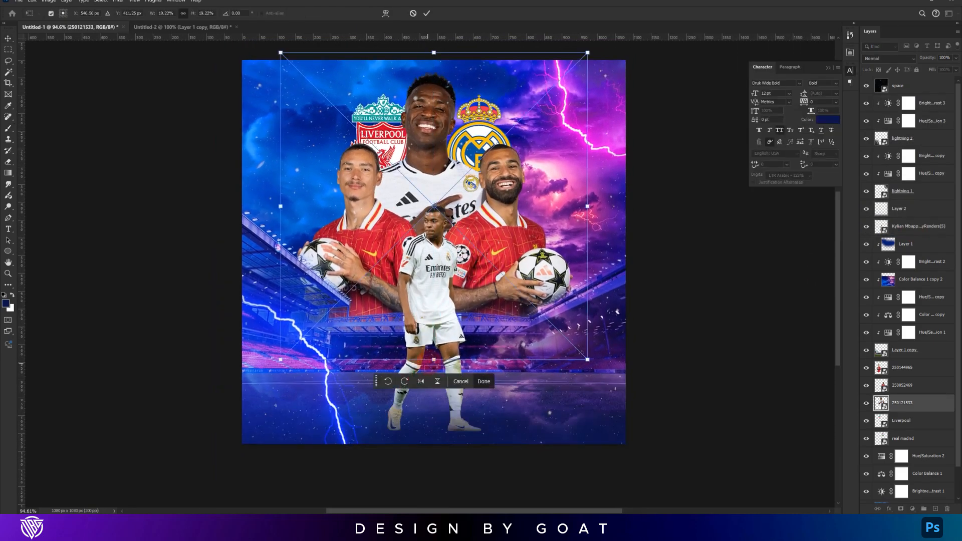
Scale the central white-shirted player 250121533 down slightly, keeping him centred behind the two red-shirted players
left_click_drag(433, 335, 433, 332)
key("Return")
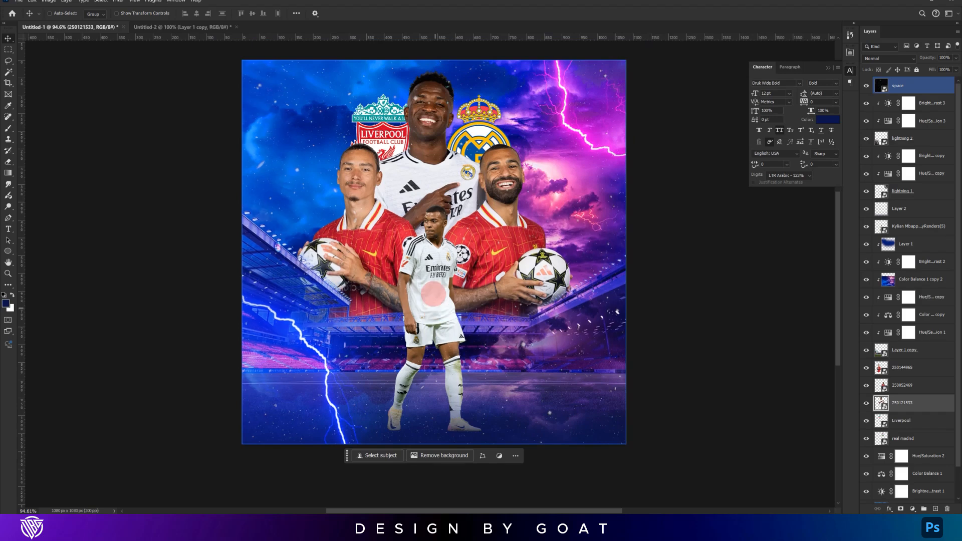
scroll(392, 182, "up", 1)
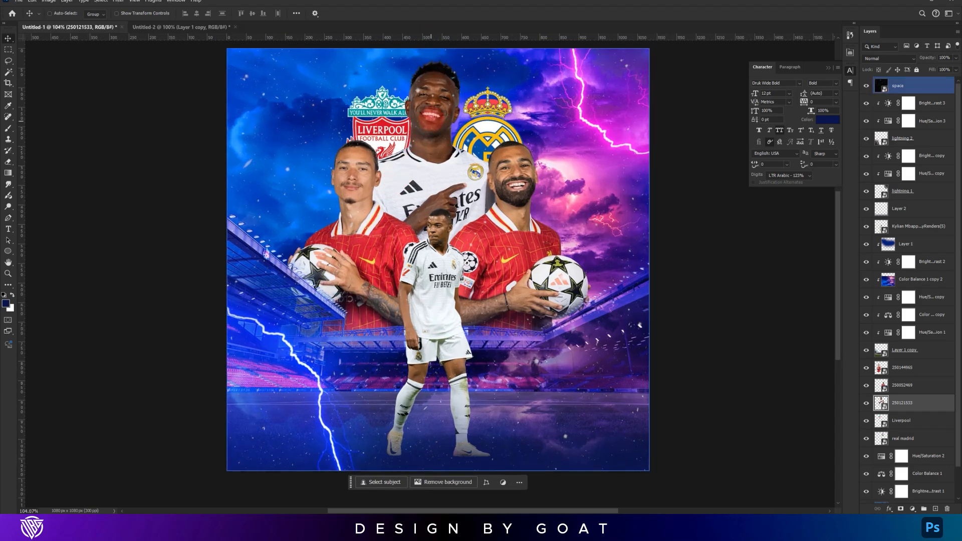
Hide the space layer and apply a Camera Raw Filter with increased Clarity to player layer 250121533
left_click(430, 116, "ctrl")
left_click(901, 402)
left_click(118, 2)
left_click(136, 86)
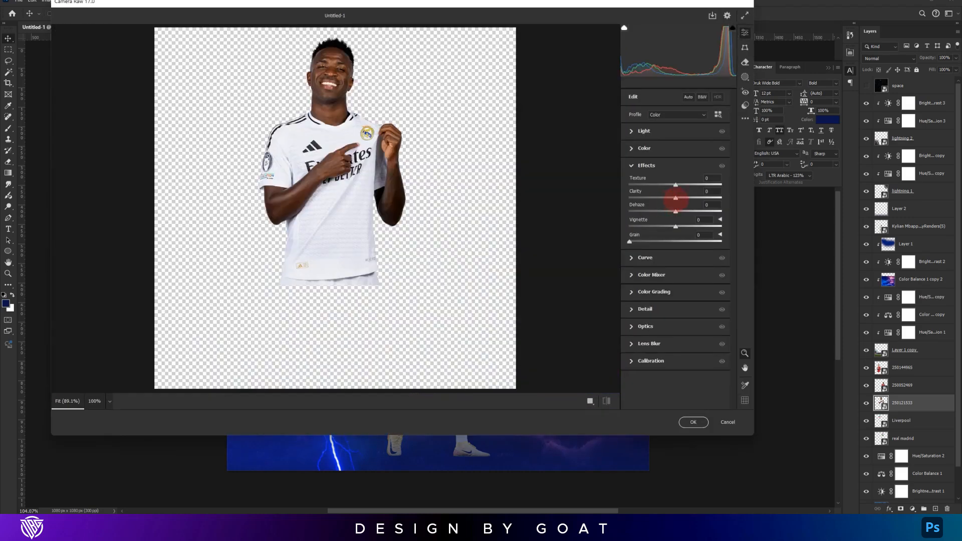
left_click_drag(728, 198, 694, 198)
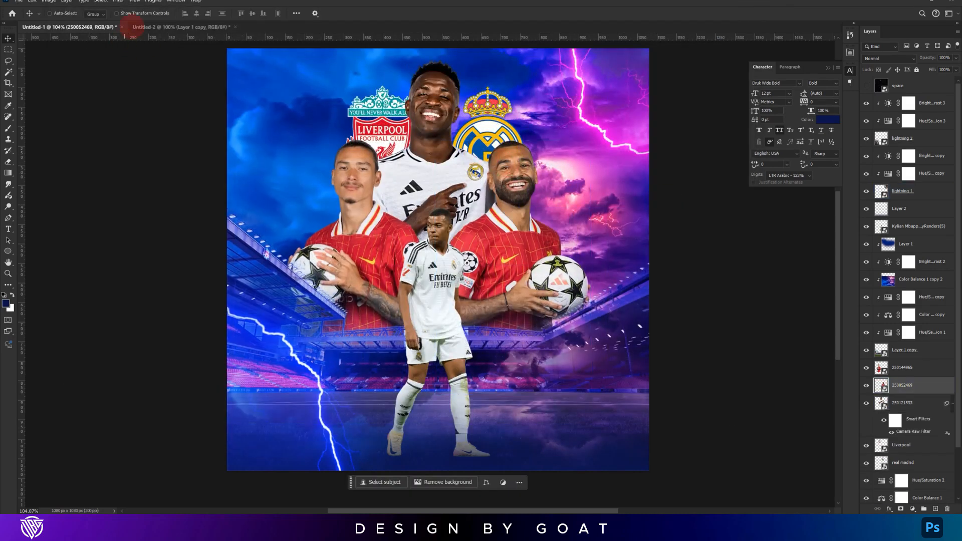
left_click(119, 2)
left_click(148, 85)
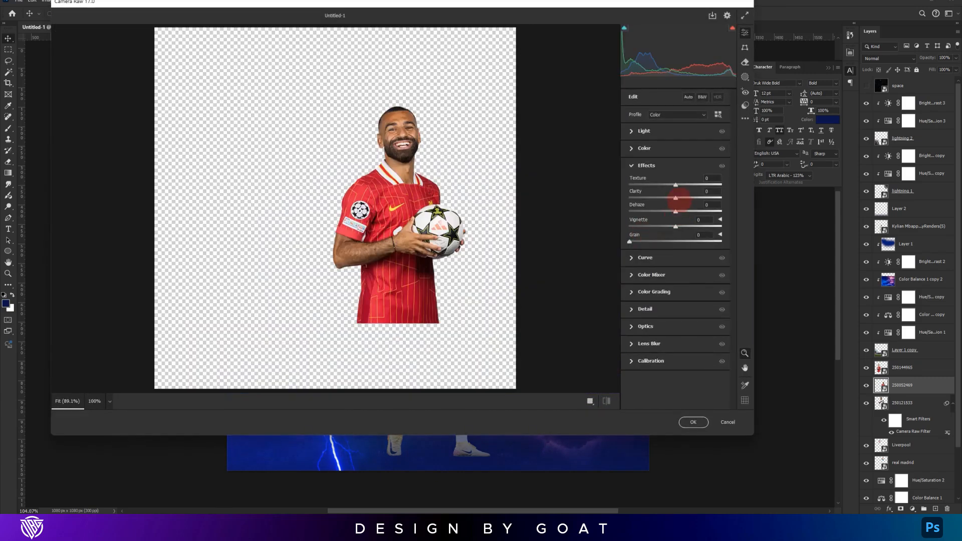
key("Return")
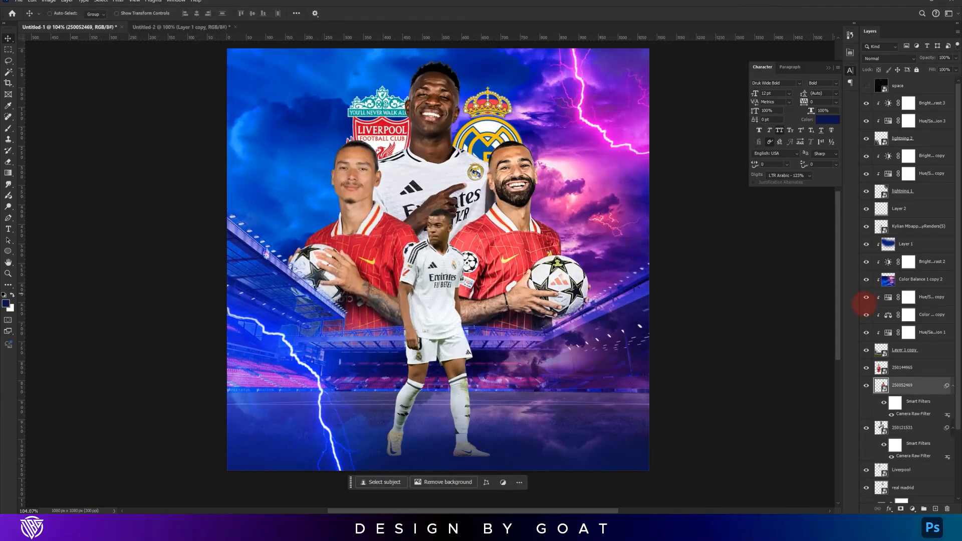
key("ctrl+z")
Apply a Camera Raw Filter with Clarity at about +38 to player layer 250052469
left_click(119, 1)
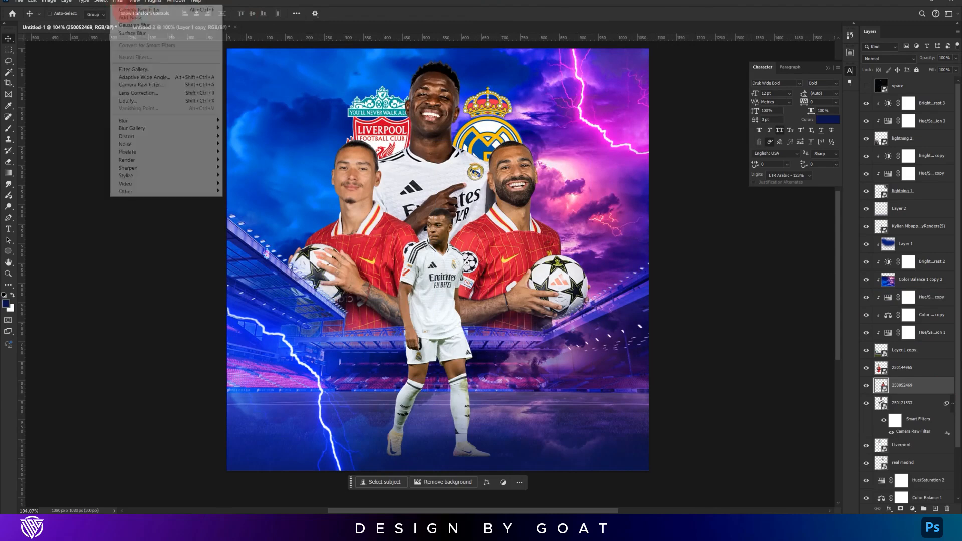
left_click(150, 85)
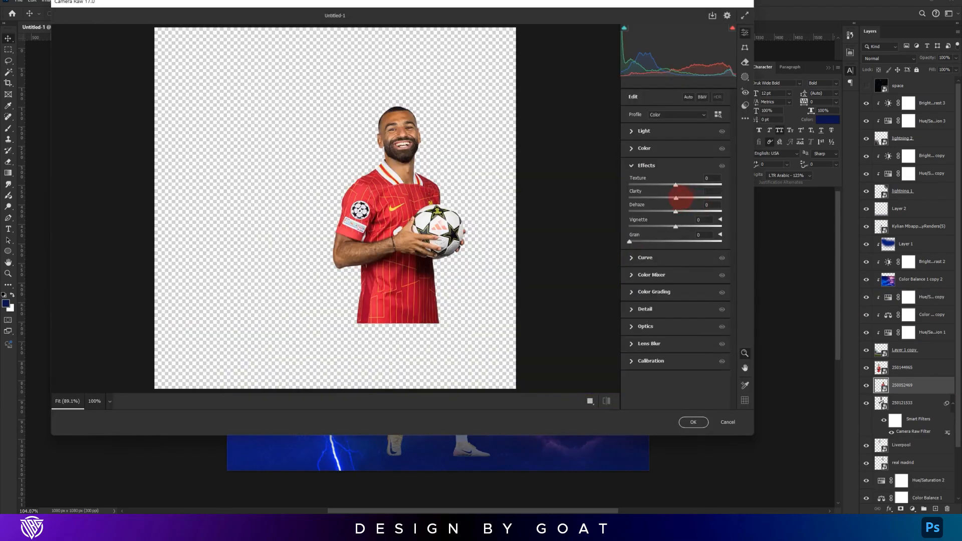
left_click_drag(676, 198, 693, 198)
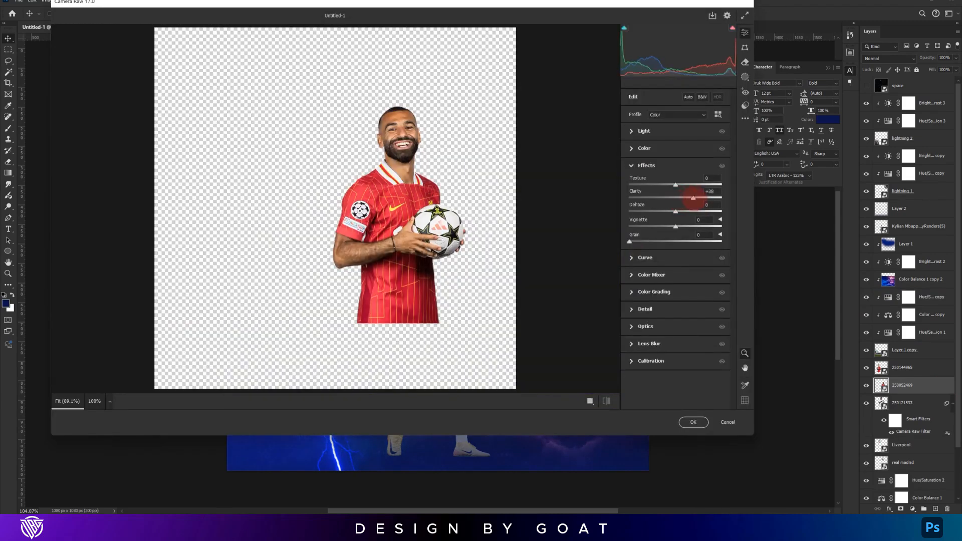
left_click(692, 421)
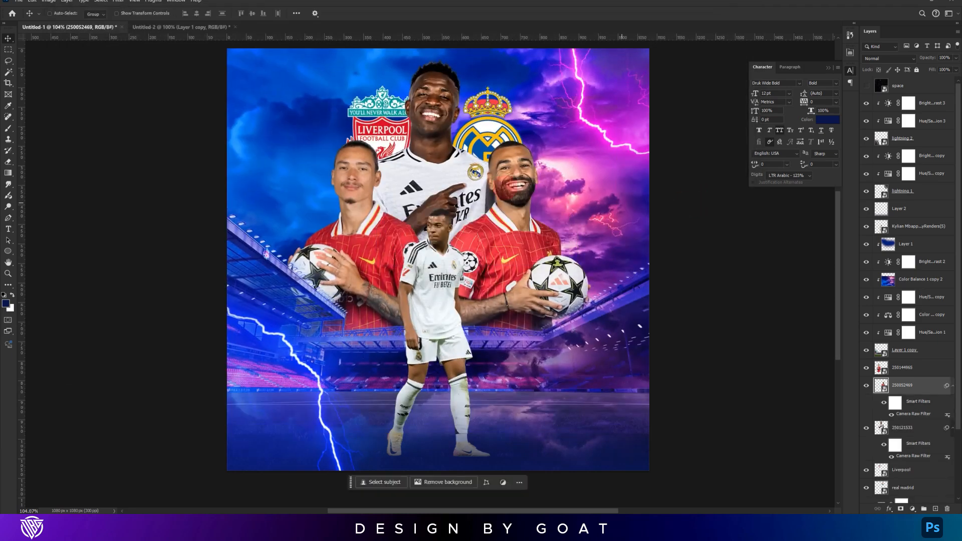
Copy the Camera Raw smart filter from layer 250052469 onto layer 250144965 and the Kylian Mbappé render
left_click(921, 385)
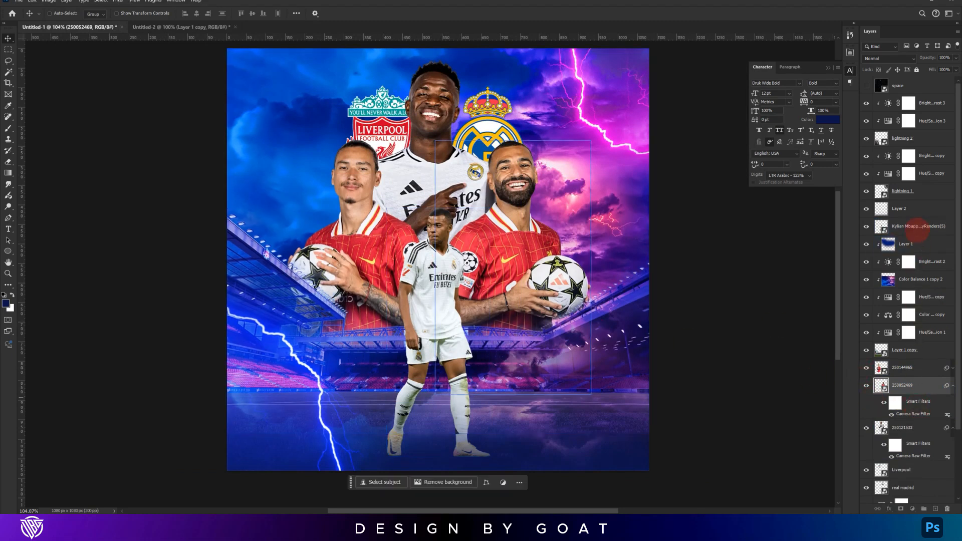
left_click(912, 428)
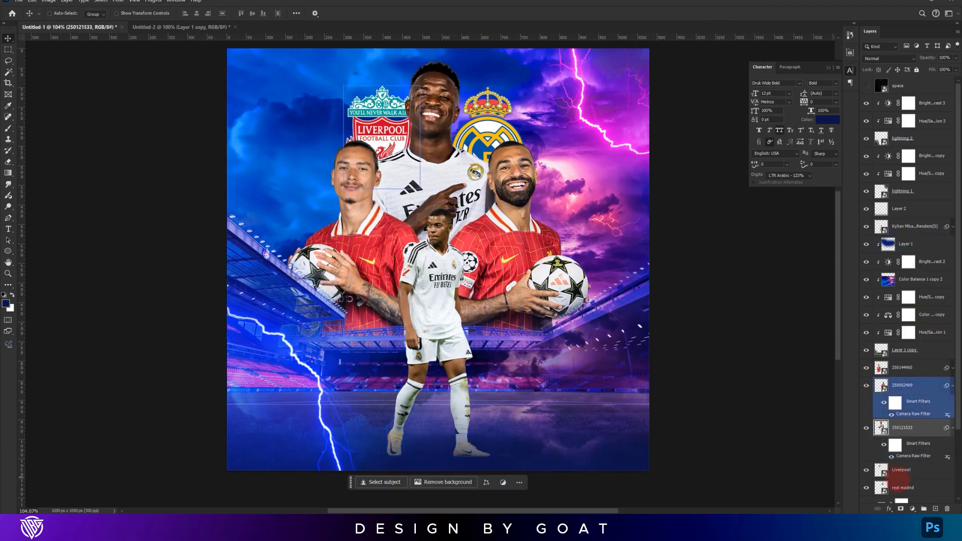
Place the CL background image from the project folder above the Hue/Saturation 2 layer and flip it horizontally
scroll(901, 501, "down", 3)
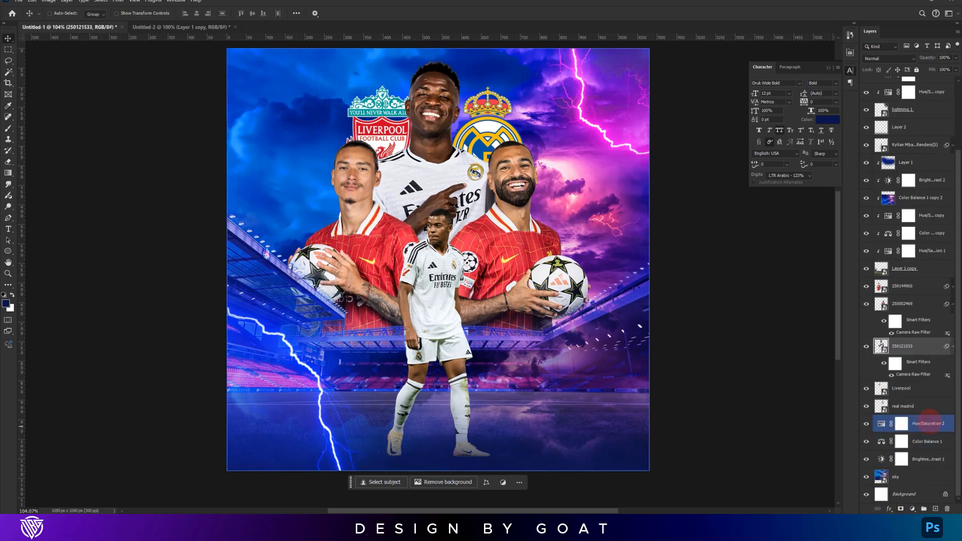
left_click(929, 423)
left_click(36, 521)
left_click_drag(574, 217, 751, 295)
right_click(517, 208)
left_click(540, 362)
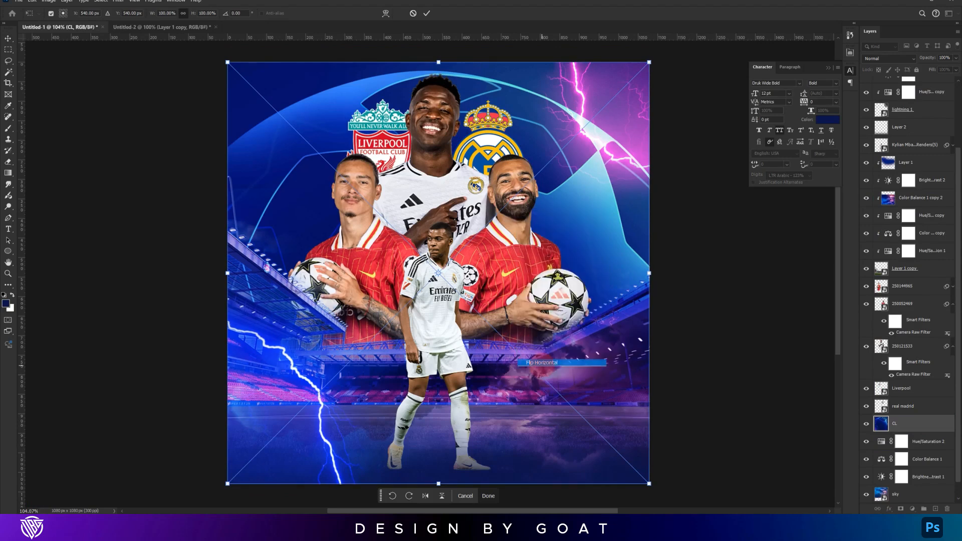
key("Return")
Move the CL layer directly above the sky layer and set its blend mode to Lighten
left_click(920, 423)
left_click_drag(919, 423, 919, 484)
left_click(887, 59)
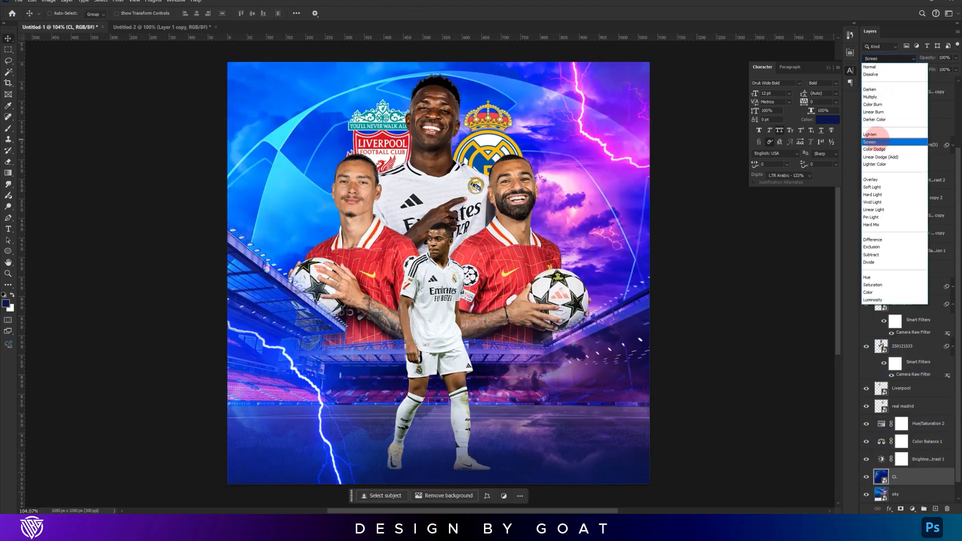
left_click(874, 134)
Shift the CL layer up about 36 px and set its opacity to 70%
key("ctrl+t")
left_click_drag(596, 177, 596, 163)
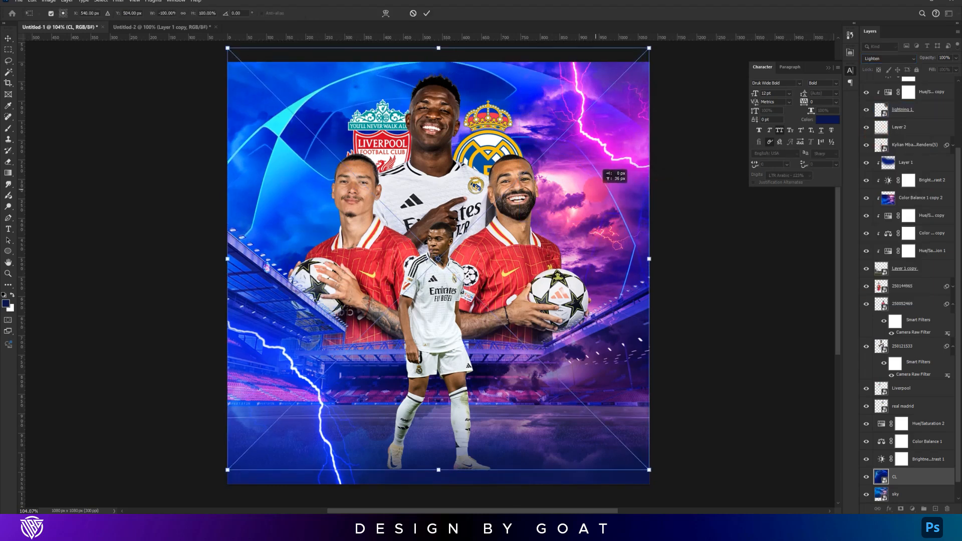
key("Return")
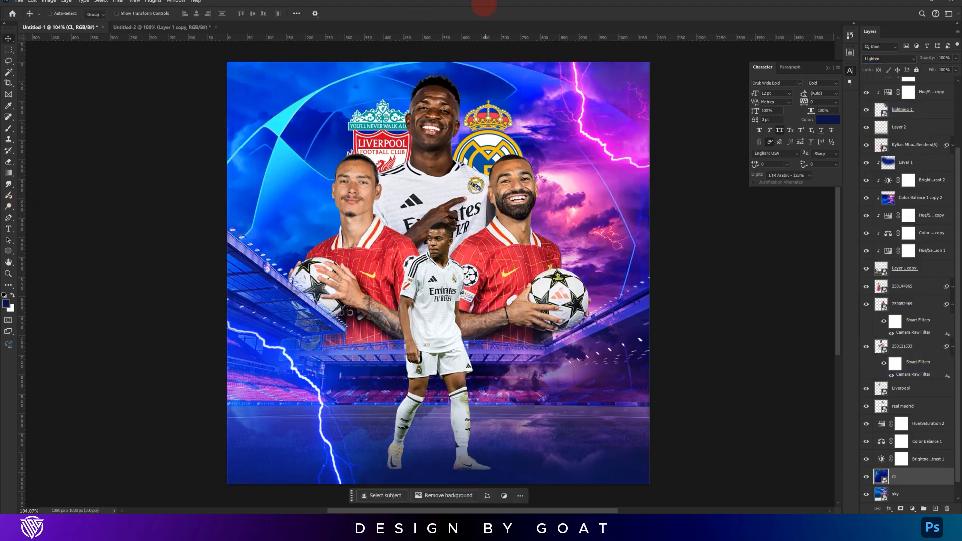
key("7")
scroll(467, 134, "down", 1)
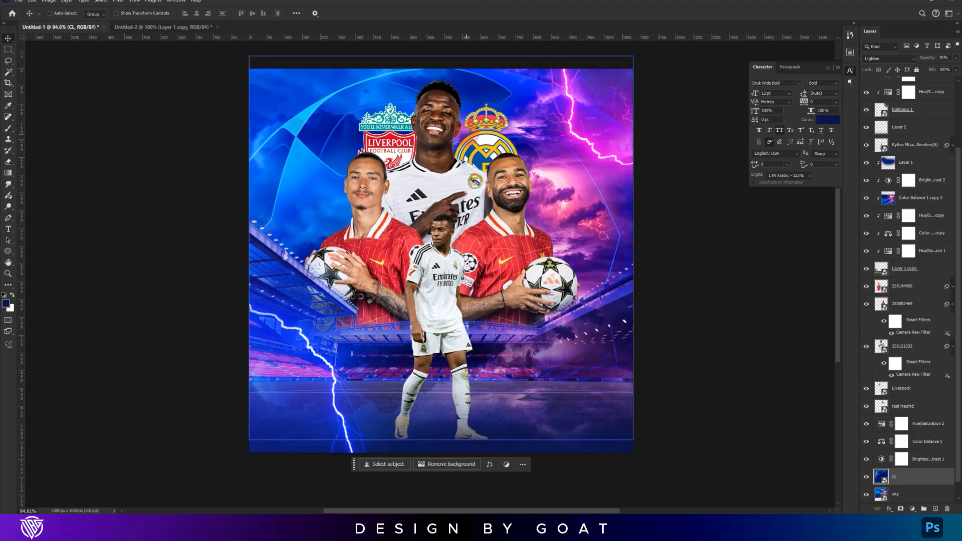
Add a clipped Brightness/Contrast adjustment to the CL layer with Brightness about -68 and Contrast about 60
left_click(479, 103, "ctrl")
left_click_drag(487, 112, 484, 119)
left_click(879, 406)
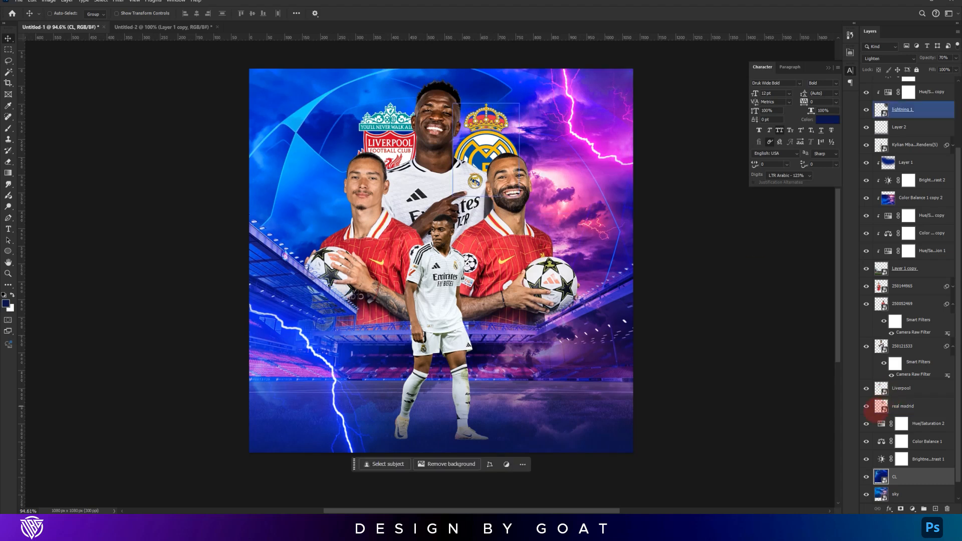
left_click(912, 508)
left_click(921, 387)
left_click(776, 195)
left_click(812, 118)
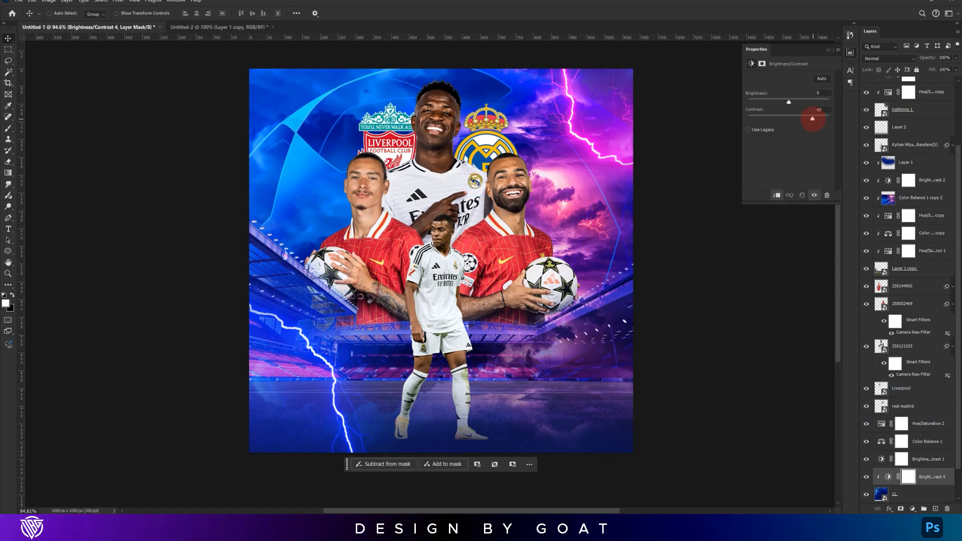
left_click_drag(788, 103, 762, 102)
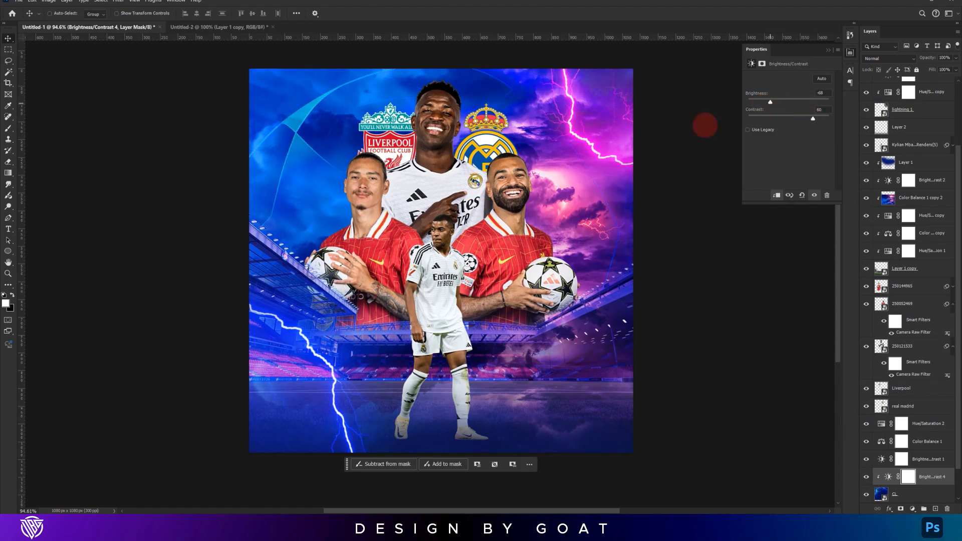
Add a clipped Color Balance adjustment to player layer 250121533 with midtones Magenta-Green at -15 and Yellow-Blue at +40
left_click(444, 122, "ctrl")
left_click(912, 508)
left_click(920, 454)
left_click(777, 195)
left_click(789, 123)
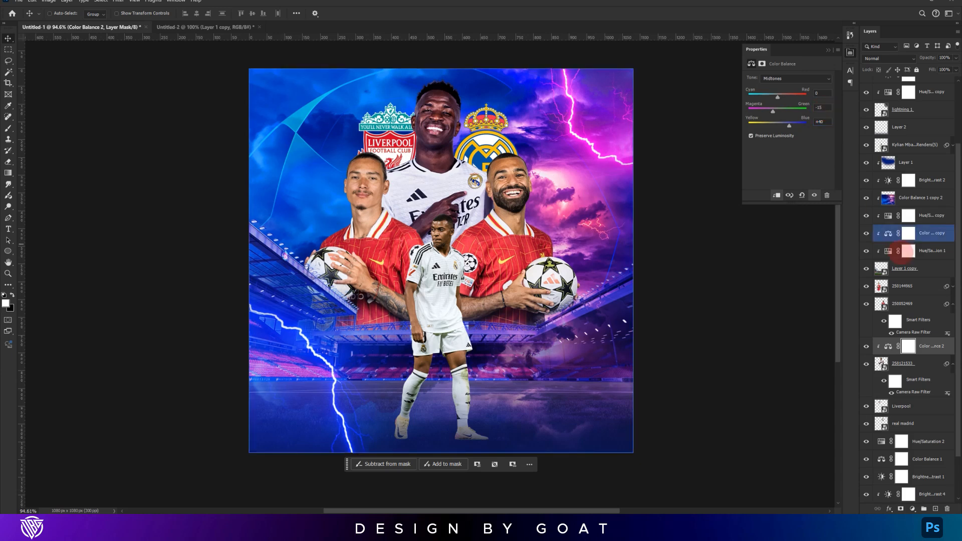
Clip a Hue/Saturation adjustment with Saturation -22 and a Brightness/Contrast adjustment with both values at 23 to player layer 250121533
left_click(902, 363)
left_click(912, 509)
left_click(914, 427)
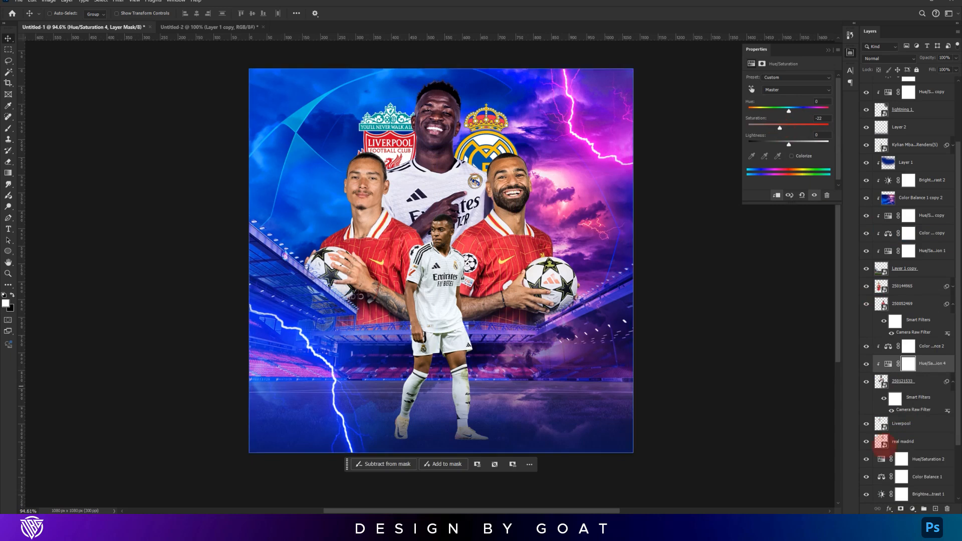
left_click(912, 508)
left_click(901, 384)
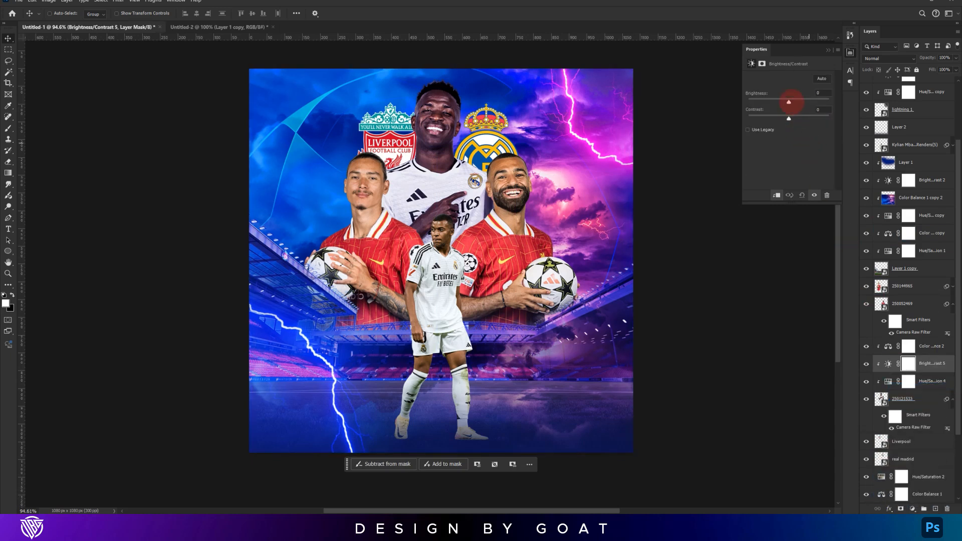
left_click_drag(789, 102, 793, 102)
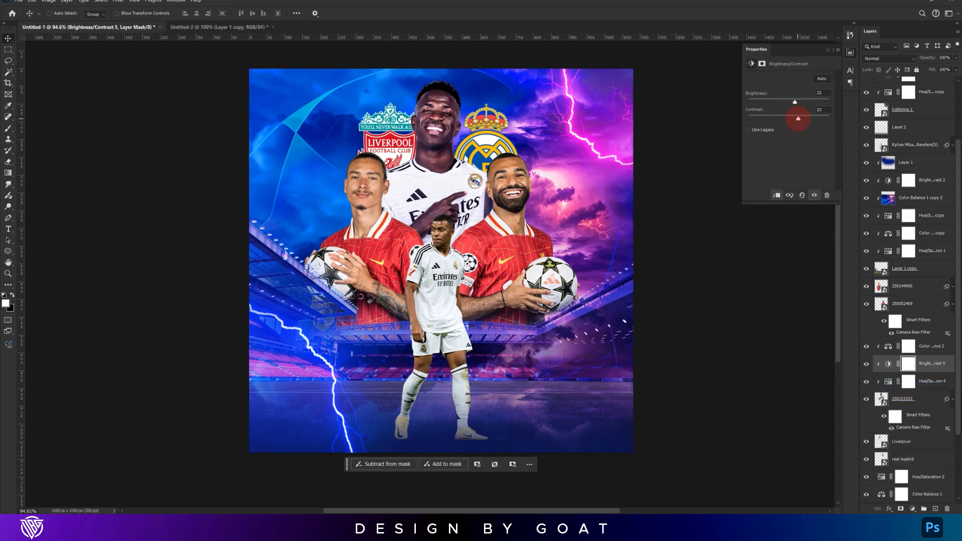
Copy the Color Balance 2 adjustment onto layer 250052469, clip it, and set Magenta-Green to about -30 and Yellow-Blue to +57
left_click(930, 345)
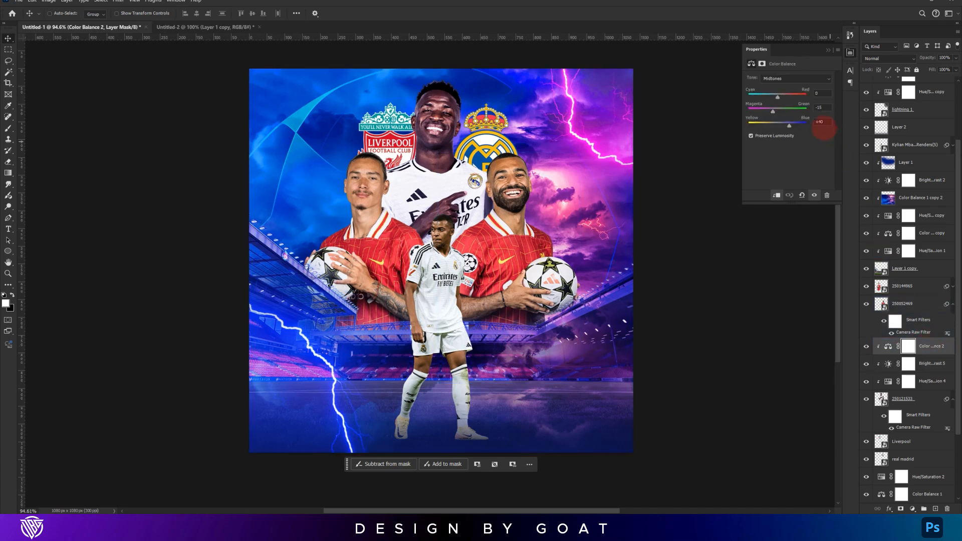
left_click_drag(930, 346, 924, 314)
left_click(776, 195)
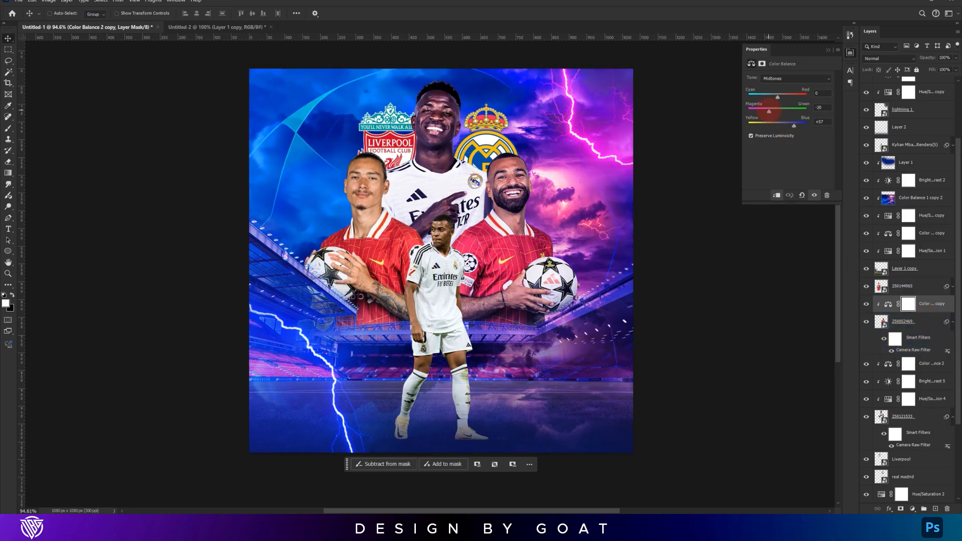
Copy Hue/Saturation 4 onto layer 250052469, and copy its Color Balance and Hue/Saturation pair onto layer 250144965 as clipping masks
left_click_drag(923, 399, 929, 280)
left_click(928, 304, "shift")
right_click(930, 290)
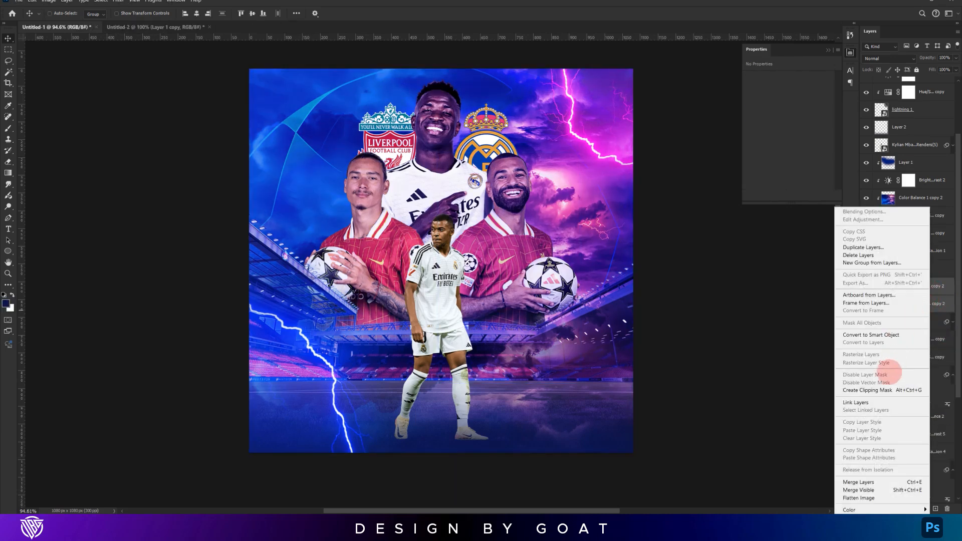
left_click(892, 389)
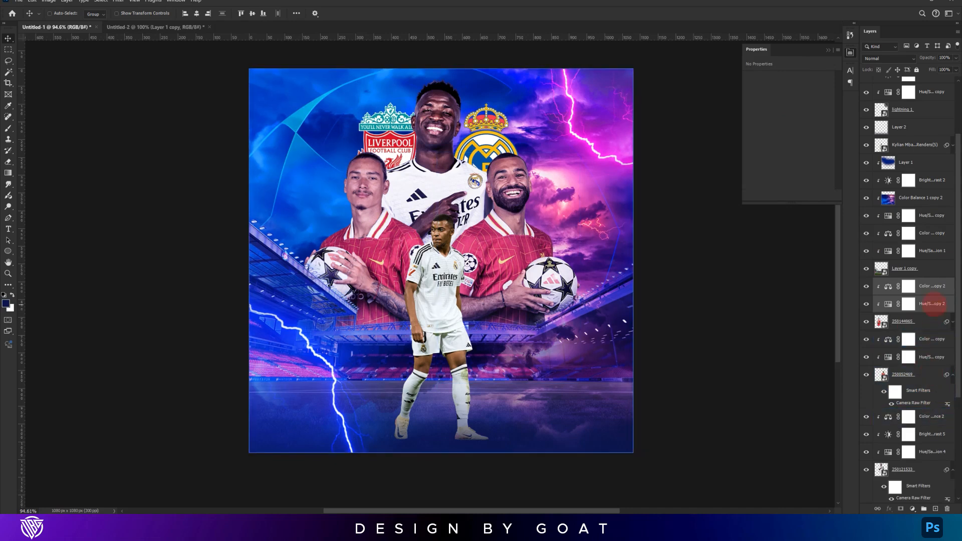
Add a clipped Brightness/Contrast adjustment directly above layer 250144965 with Contrast at about 45
left_click(902, 321)
left_click(911, 509)
left_click(921, 388)
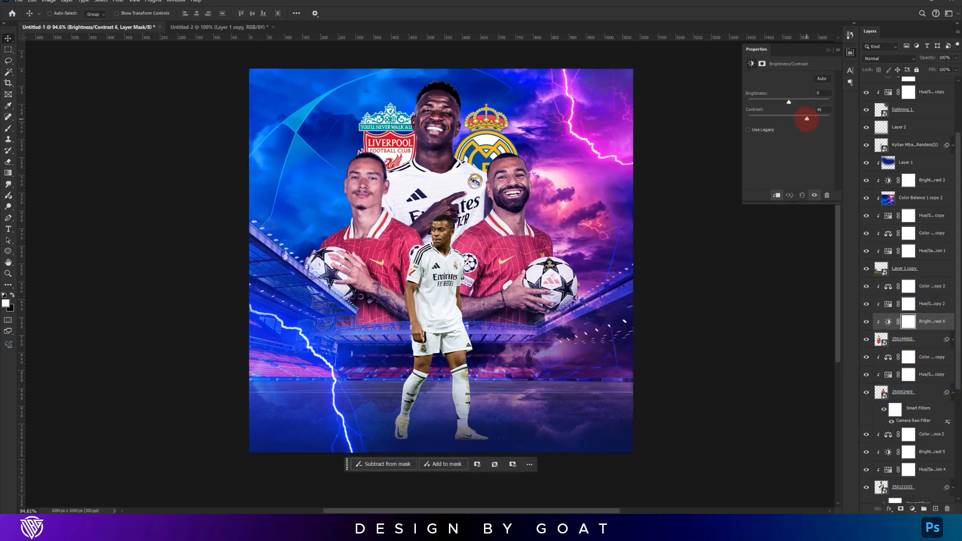
Copy layer 250144965's Color Balance and Hue/Saturation adjustments above the Kylian Mbappé render and clip them to it
left_click(930, 286)
left_click(930, 303, "shift")
left_click_drag(930, 303, 906, 150)
right_click(909, 158)
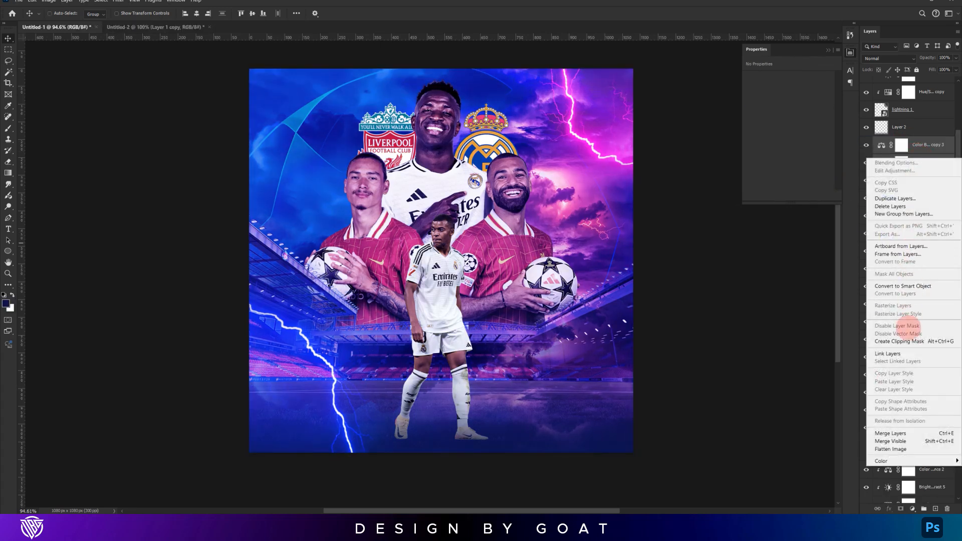
left_click(906, 341)
Add a clipped Brightness/Contrast adjustment to the Kylian Mbappé render with Brightness 33 and Contrast -11
left_click(916, 180)
left_click(911, 509)
left_click(922, 386)
left_click_drag(789, 100, 800, 102)
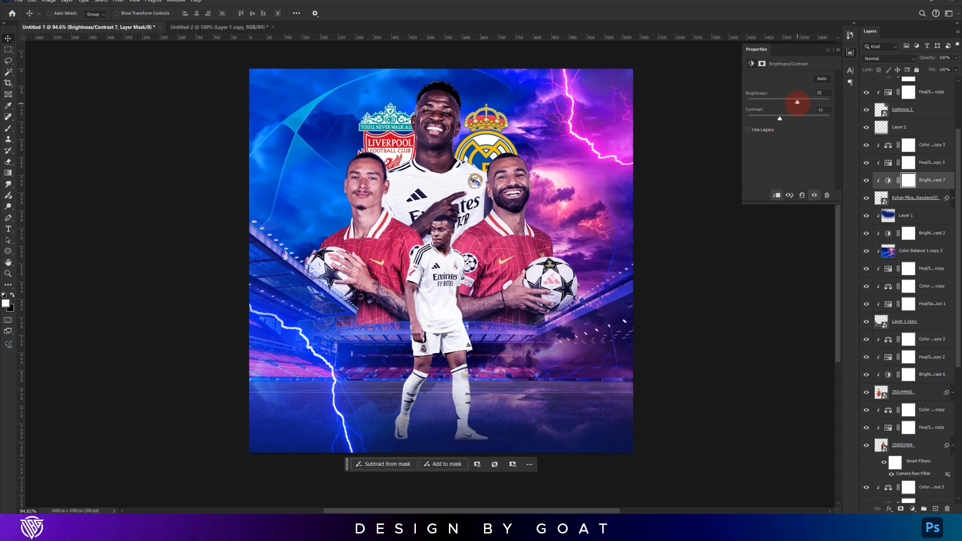
Stamp player layer 250121533 and its three clipped adjustments into a new merged layer
scroll(907, 451, "down", 2)
left_click(907, 467)
scroll(865, 368, "down", 2)
left_click(931, 349, "shift")
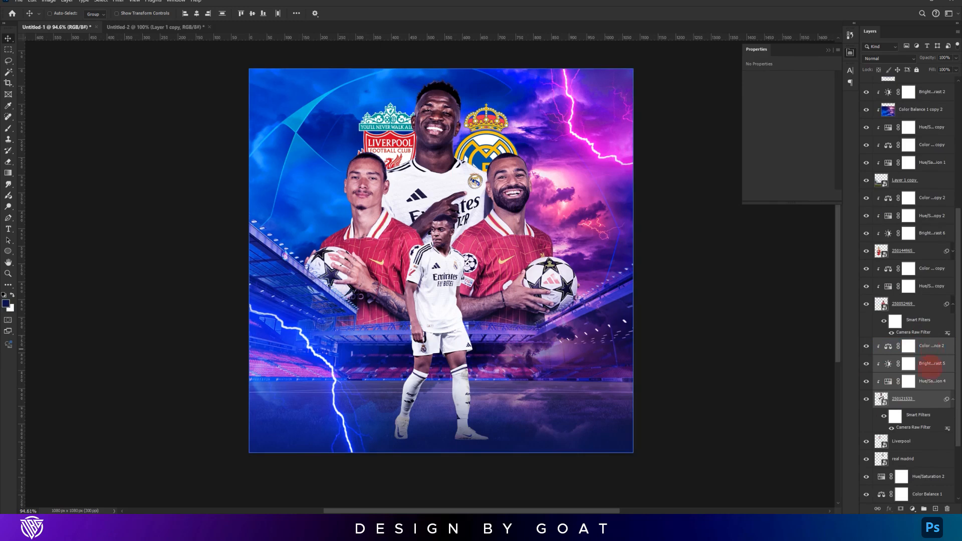
key("ctrl+alt+e")
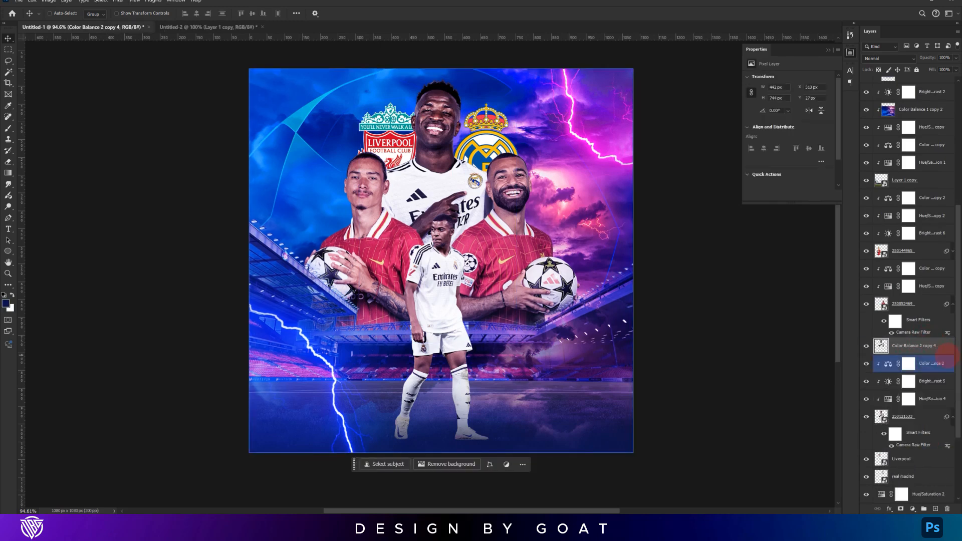
Add an Inner Glow effect to the merged player layer with Color Dodge blending and 100% opacity
double_click(945, 350)
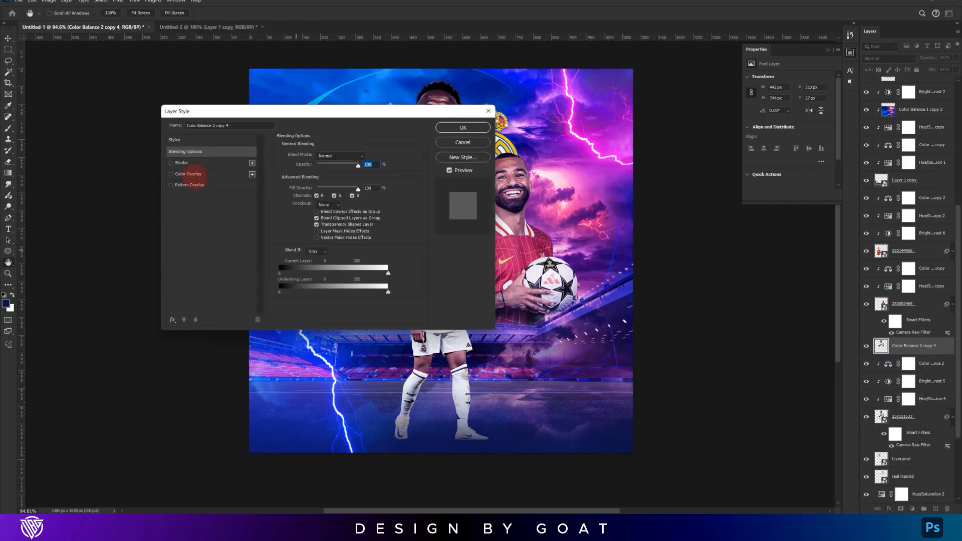
left_click(172, 320)
left_click(188, 330)
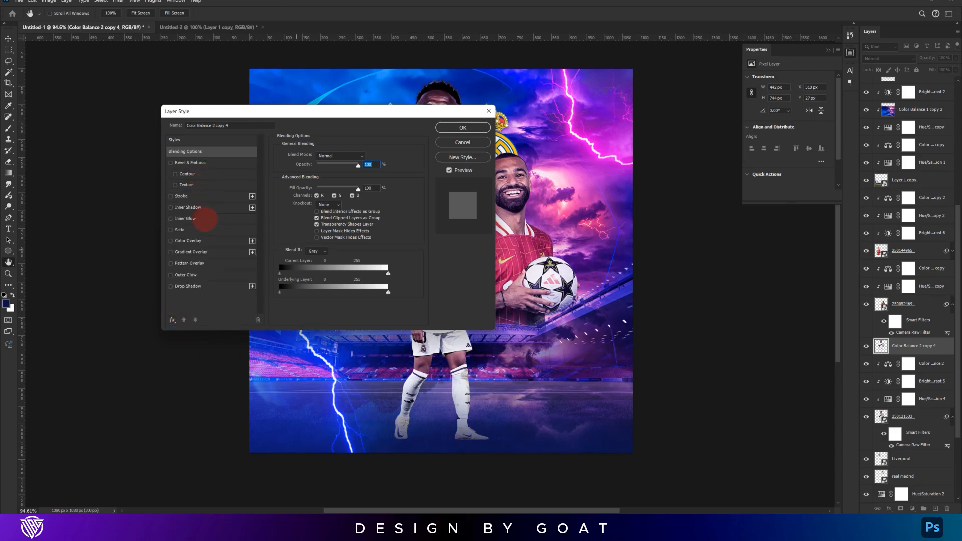
left_click(204, 219)
left_click_drag(343, 166, 356, 166)
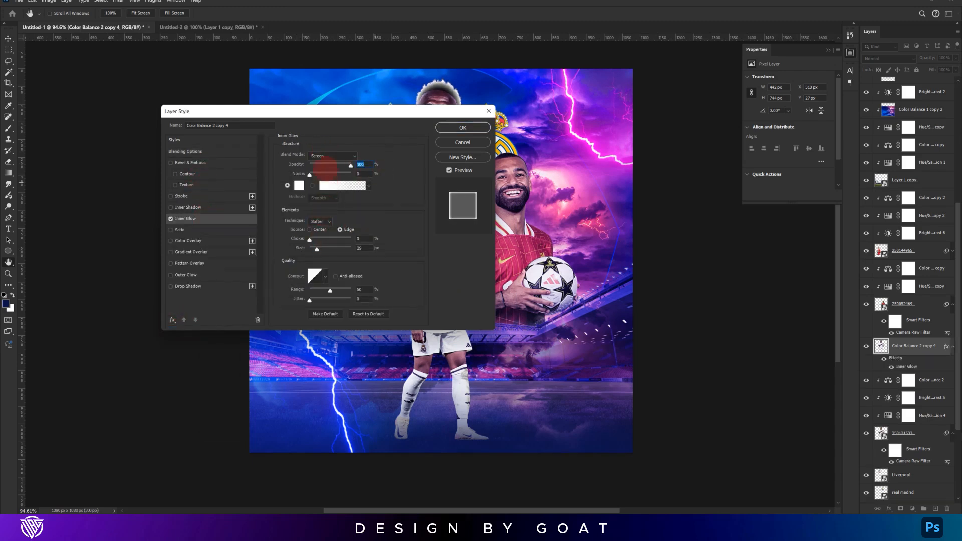
left_click(332, 156)
left_click(333, 243)
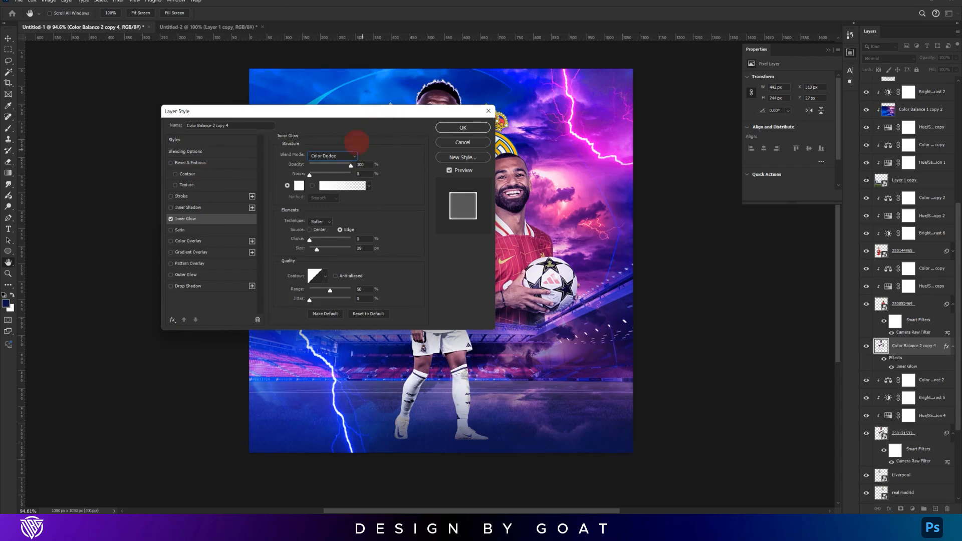
Set the Inner Glow color to bright blue 00b4ff, starting from a color sampled in the sky
left_click_drag(356, 112, 262, 201)
left_click(204, 275)
left_click(408, 96)
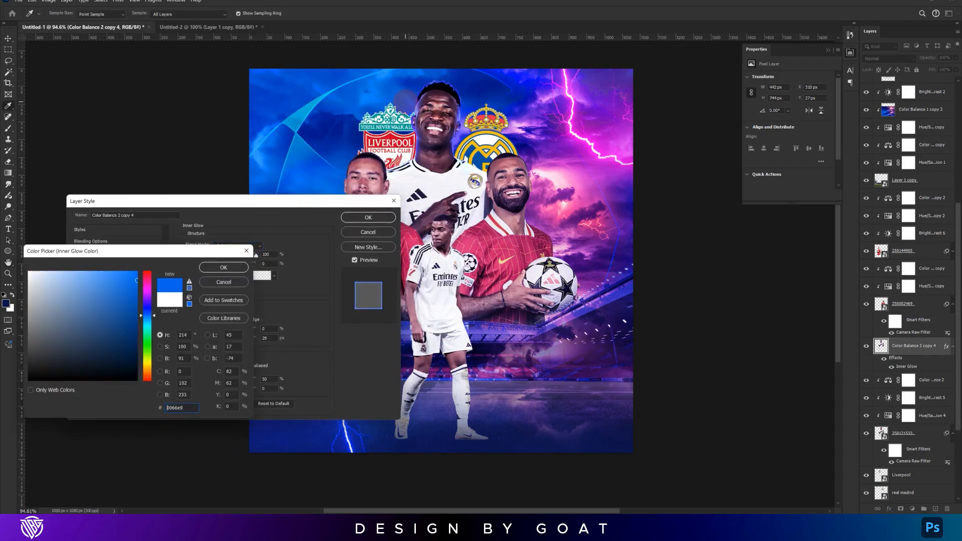
left_click_drag(153, 267, 209, 251)
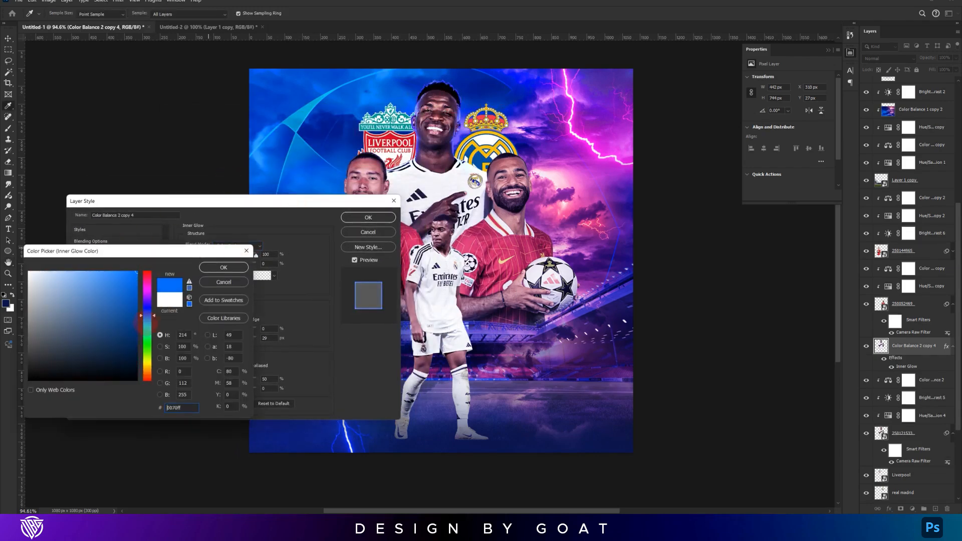
left_click_drag(147, 315, 147, 320)
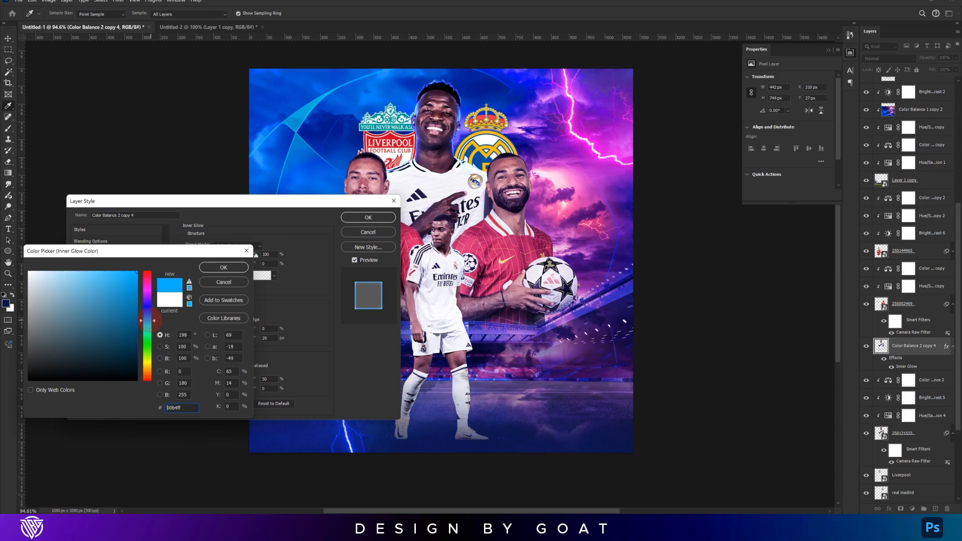
key("Return")
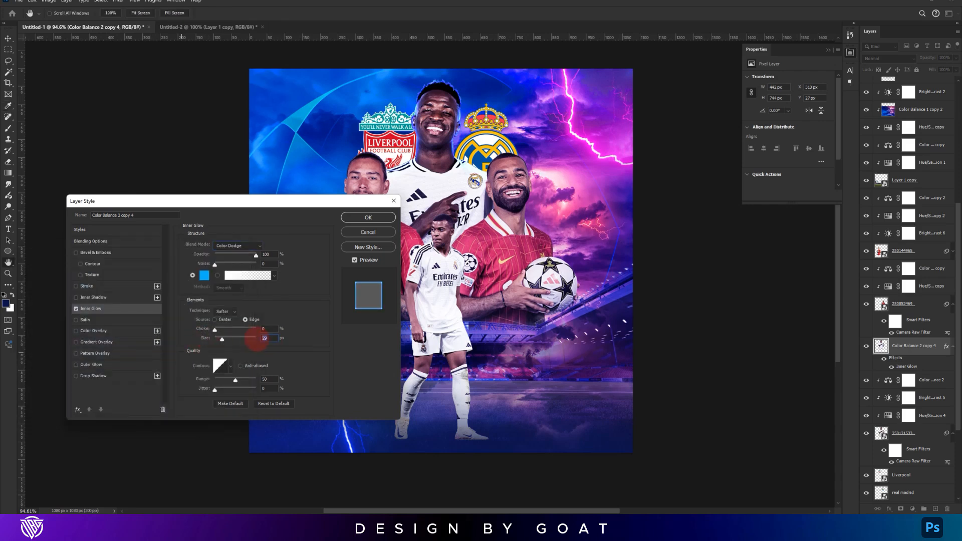
Set the Inner Glow size to 15 px and apply the layer style
type("20")
left_click_drag(272, 338, 257, 337)
type("10")
key("BackSpace")
type("5")
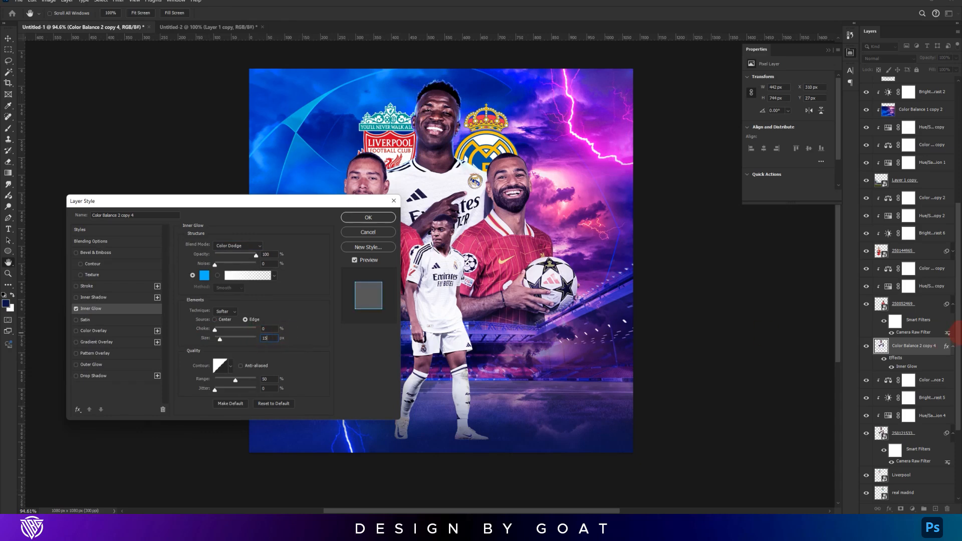
key("Return")
Duplicate the glowing player layer and change the duplicate's Inner Glow color to magenta d800ff
key("ctrl+j")
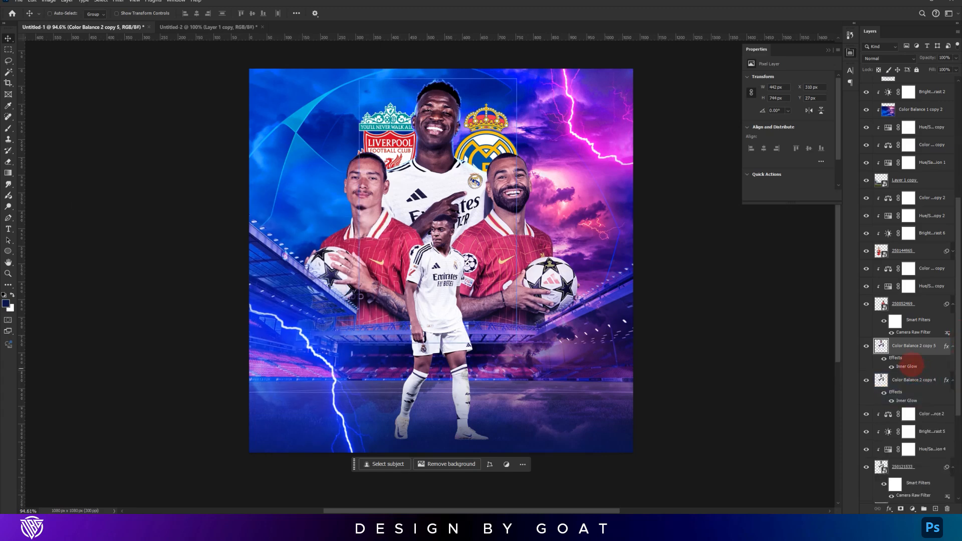
double_click(906, 366)
left_click(205, 277)
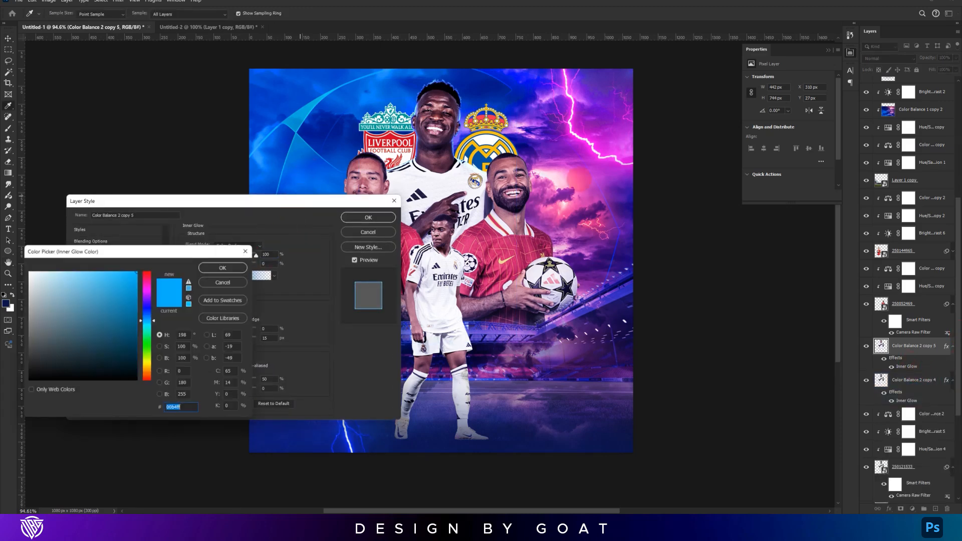
left_click(585, 180)
mouse_move(128, 292)
left_mouse_down()
mouse_move(136, 271)
mouse_move(148, 289)
left_mouse_up()
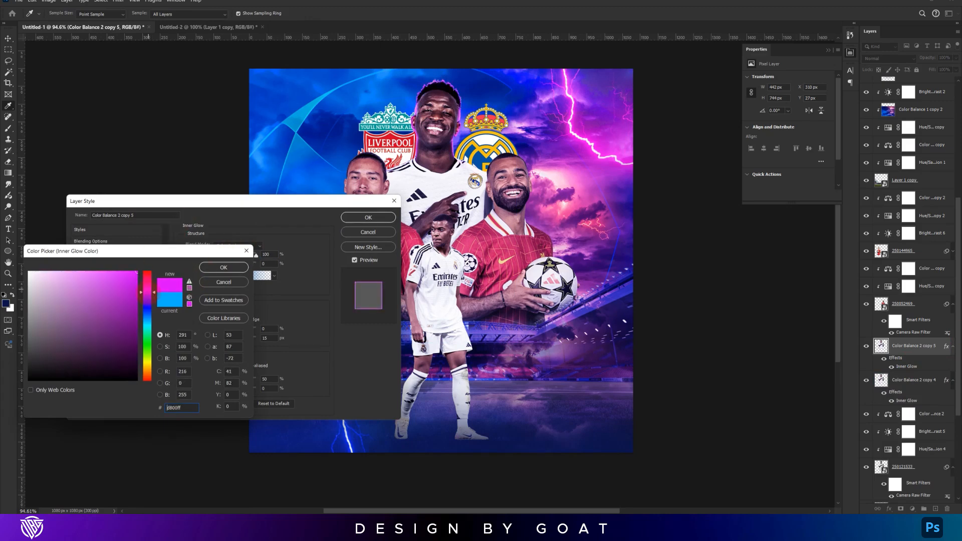
left_click(223, 267)
left_click(368, 217)
Rasterize the layer styles of both glowing player copies
left_click(912, 380, "ctrl")
right_click(912, 379)
left_click(898, 227)
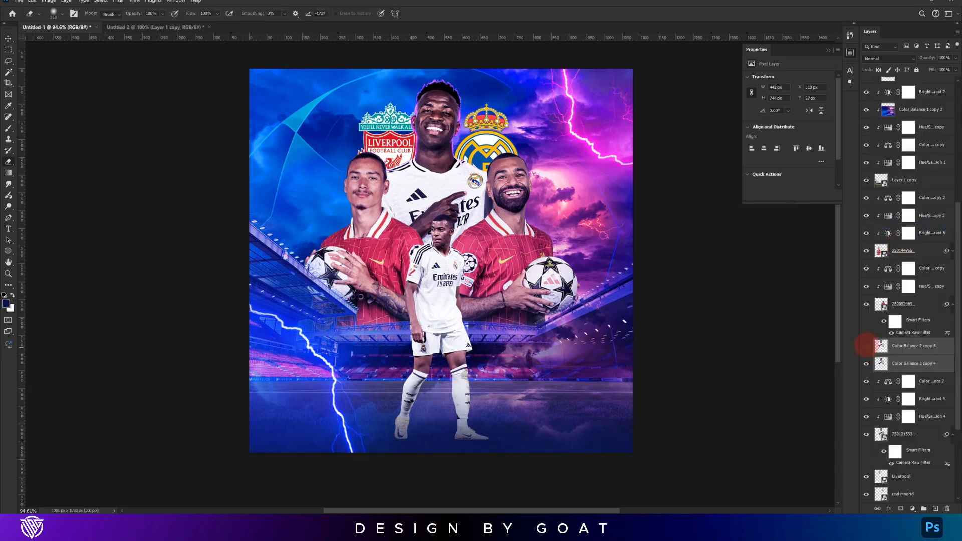
With Color Balance 2 copy 5 temporarily hidden, erase the right side of the blue-glow layer Color Balance 2 copy 4
left_click(865, 346)
left_click(923, 380)
left_click(917, 369)
left_click_drag(507, 169, 487, 169)
mouse_move(441, 109)
left_mouse_down()
mouse_move(494, 130)
mouse_move(520, 190)
left_mouse_up()
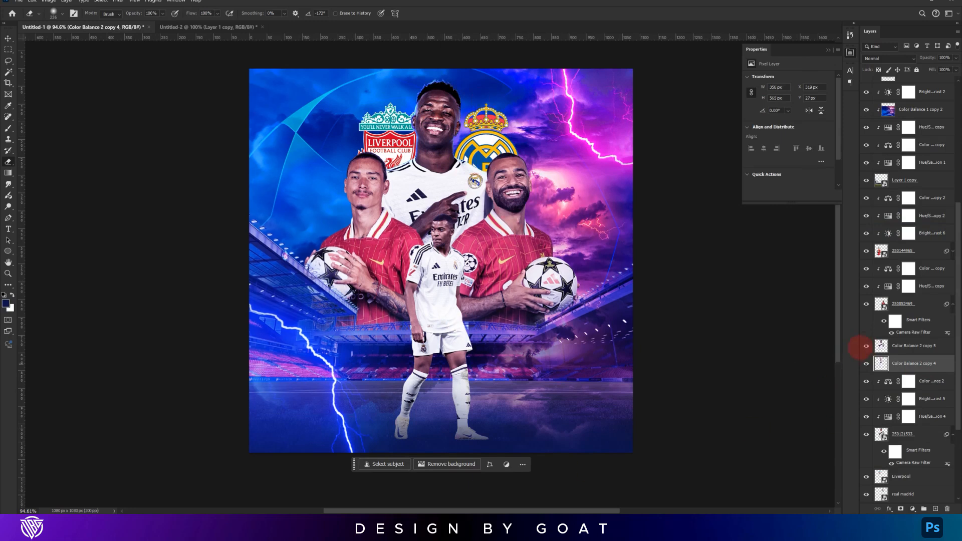
key("alt+bracketright")
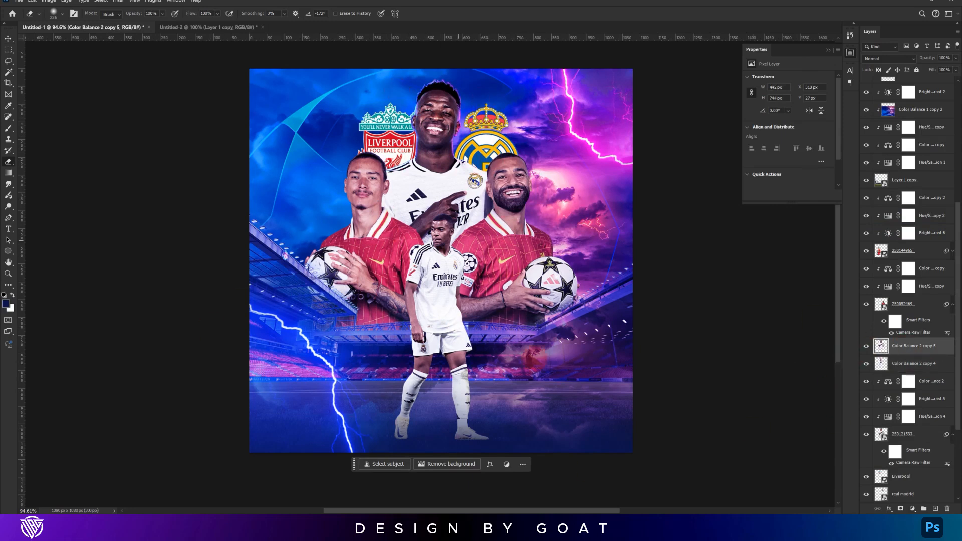
Clip both glow copies to the rear Real Madrid player and add a new clipped layer above them
left_click(940, 356, "shift")
right_click(940, 357)
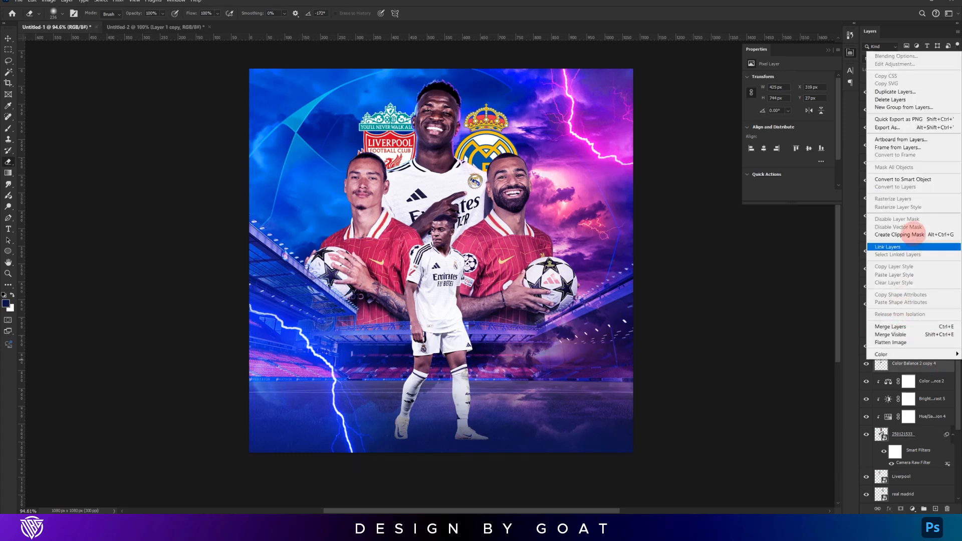
left_click(900, 235)
left_click(918, 345)
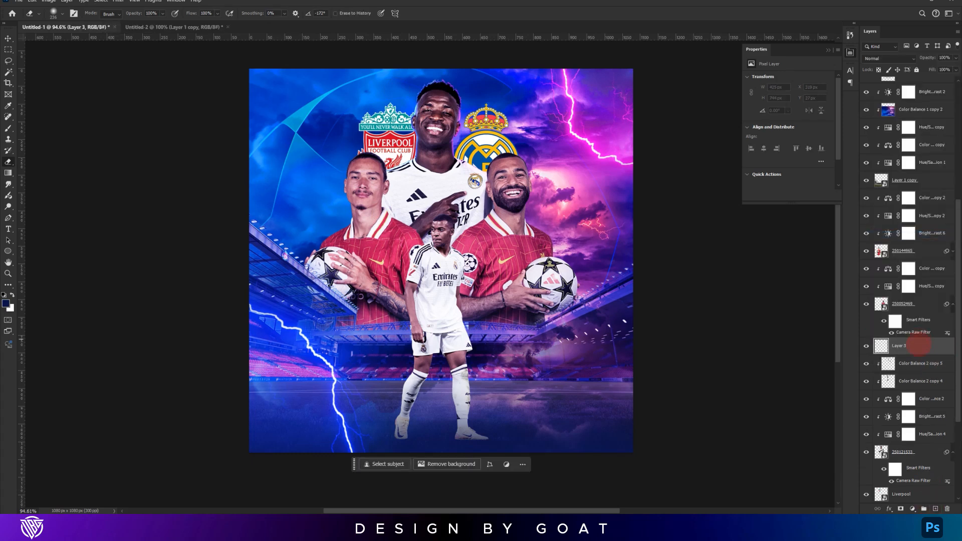
Set Layer 3's blend mode to Overlay and brush blue 0054ff light over the rear player's left side
left_click(8, 128)
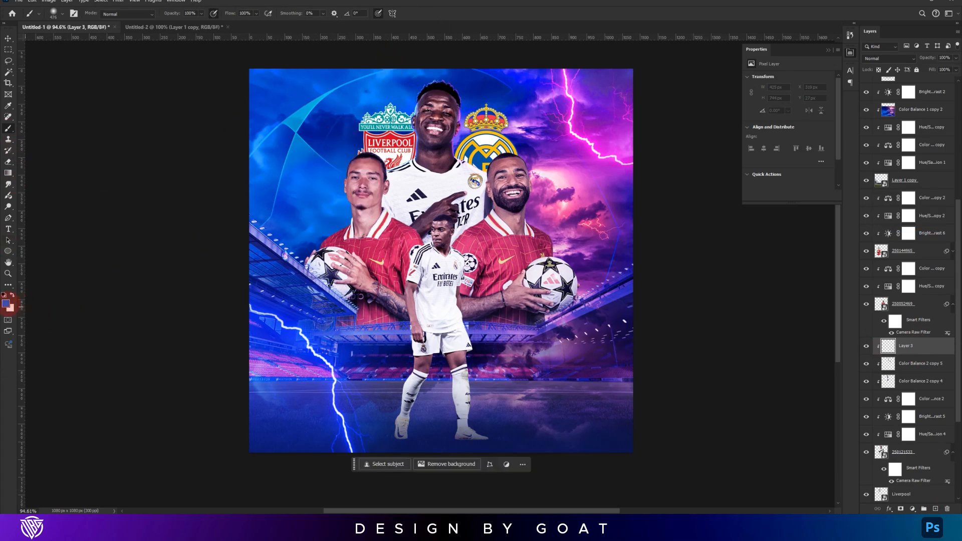
left_click(6, 303)
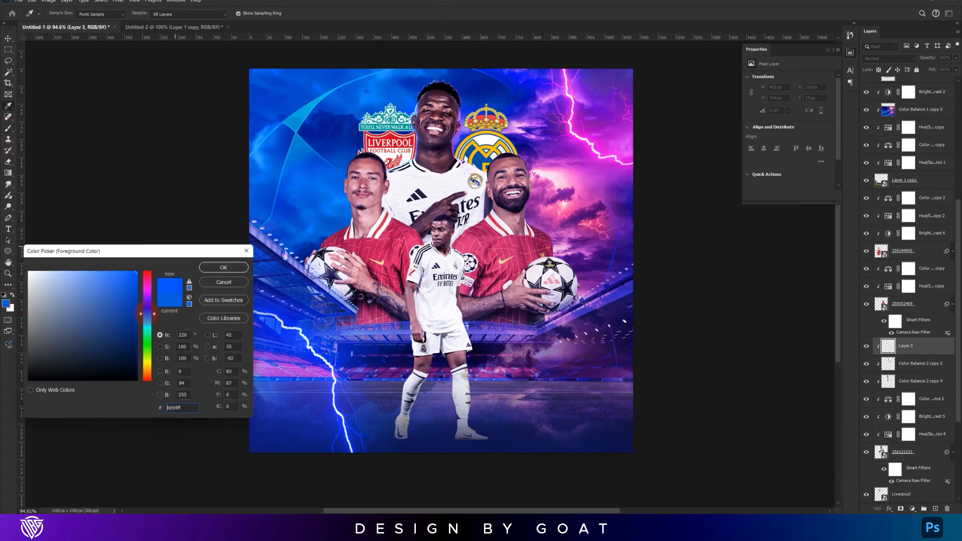
left_click(223, 267)
left_click(884, 58)
left_click(870, 157)
left_click_drag(385, 137, 377, 134)
left_click(383, 139)
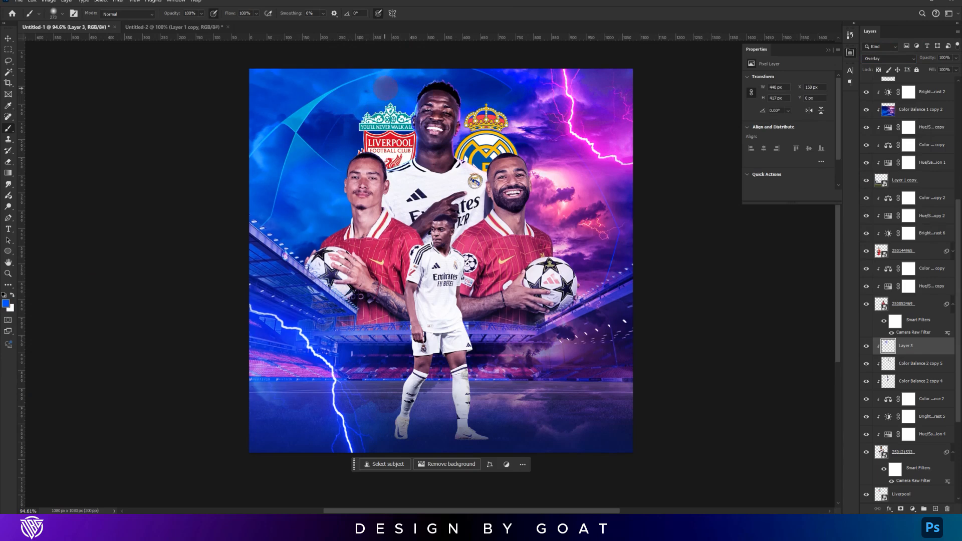
left_click_drag(385, 89, 375, 124)
left_click(364, 132)
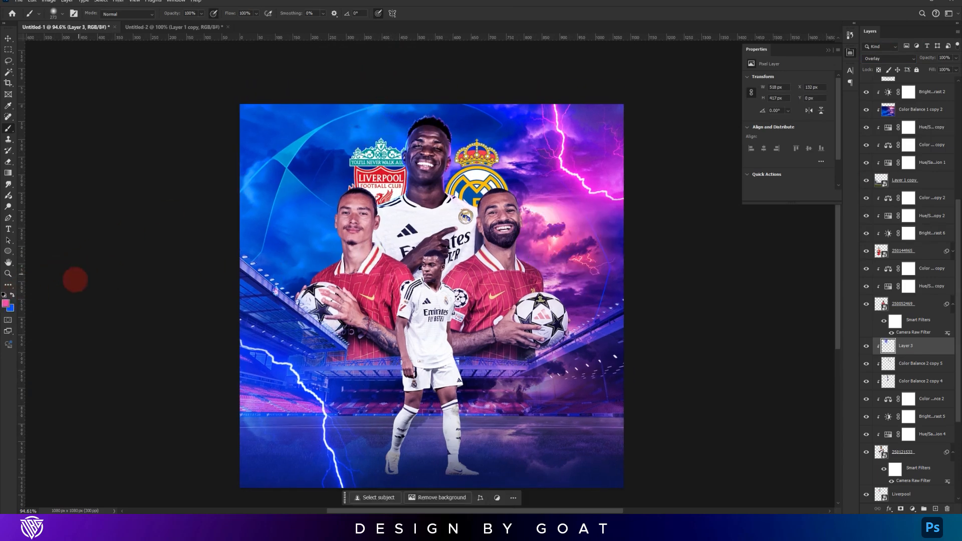
Change the brush color to bright pink and paint light over the rear player's right side on Layer 3
left_click(6, 303)
left_click(126, 274)
key("Return")
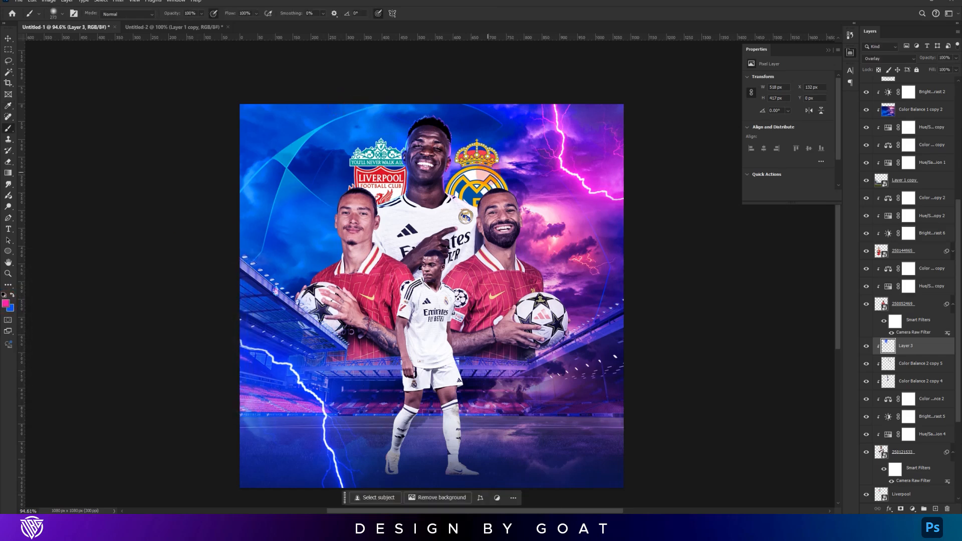
left_click(497, 134)
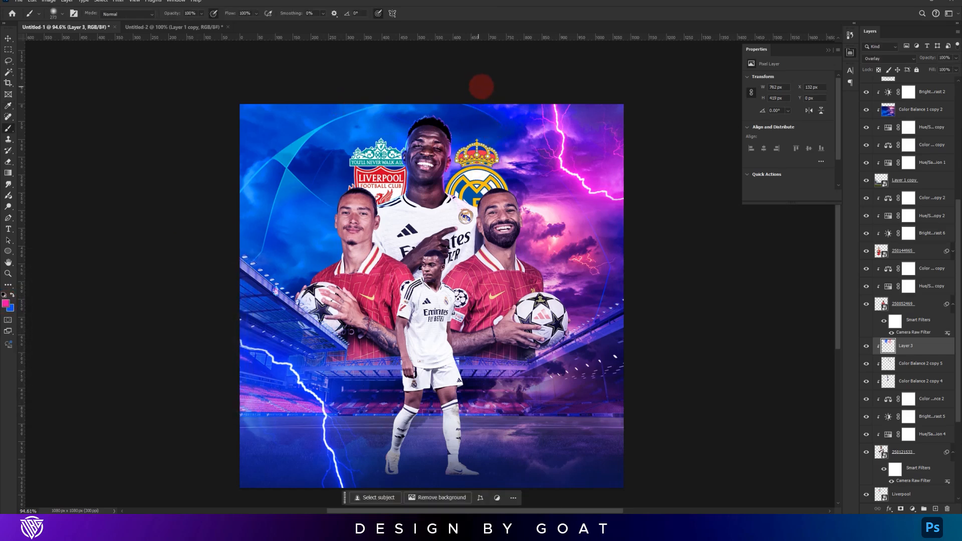
Create a merged copy of the right-hand Liverpool player together with his adjustment layers
scroll(501, 104, "down", 1)
key("v")
left_click(505, 199, "ctrl")
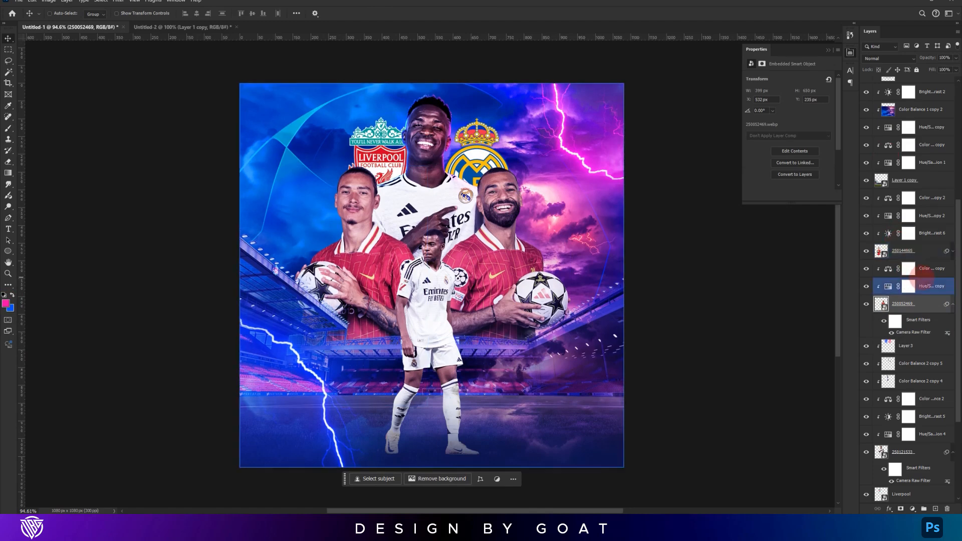
left_click(929, 268, "shift")
key("ctrl+alt+e")
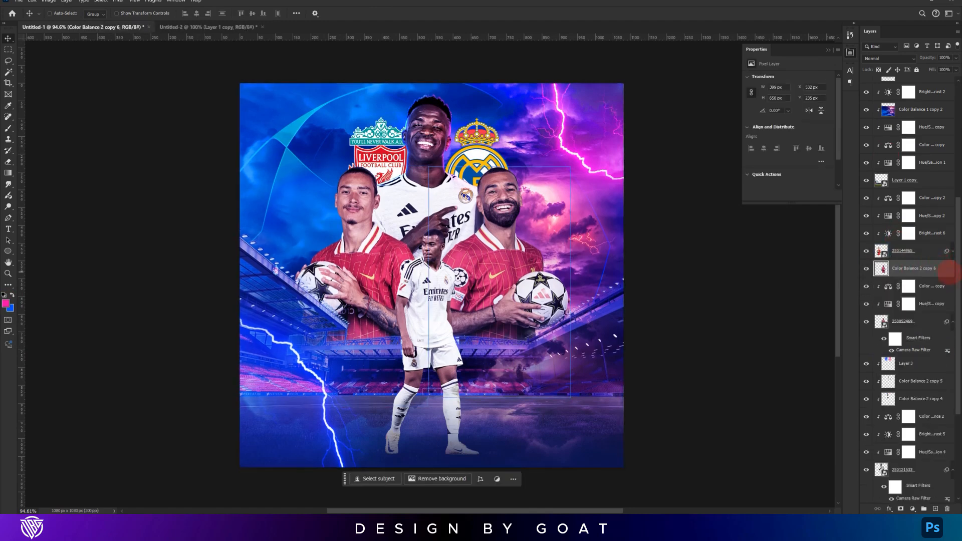
Apply an Inner Glow in magenta ea00ff to the merged copy of the right-hand Liverpool player
left_click(125, 311)
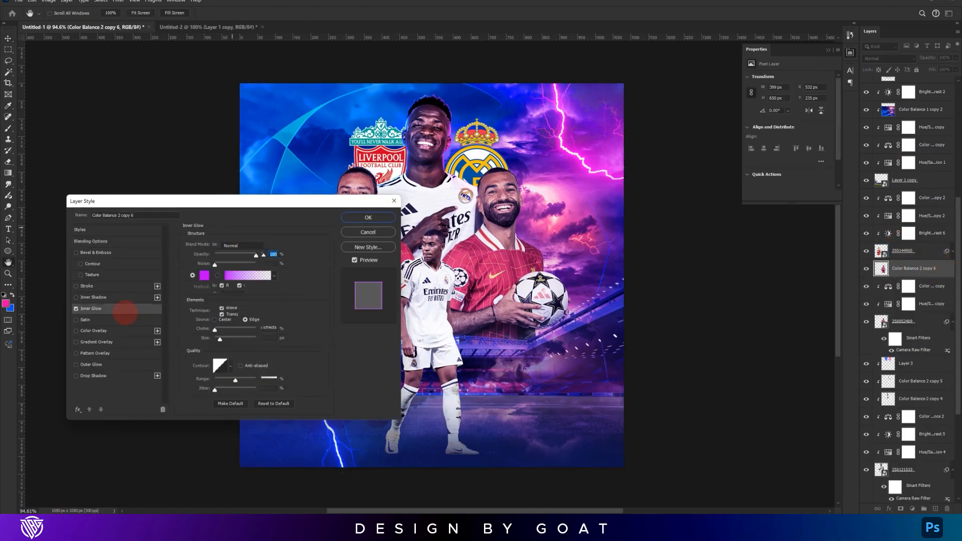
left_click(204, 275)
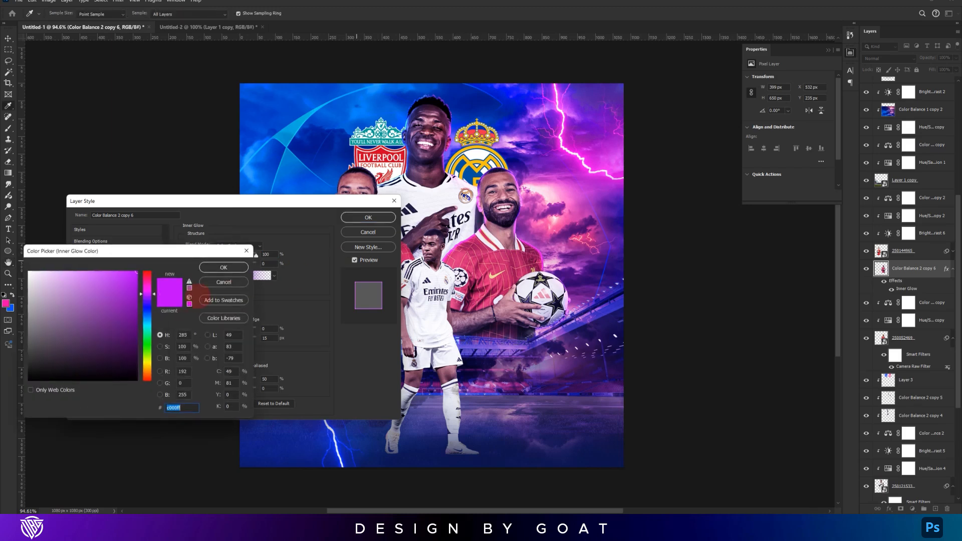
left_click(146, 289)
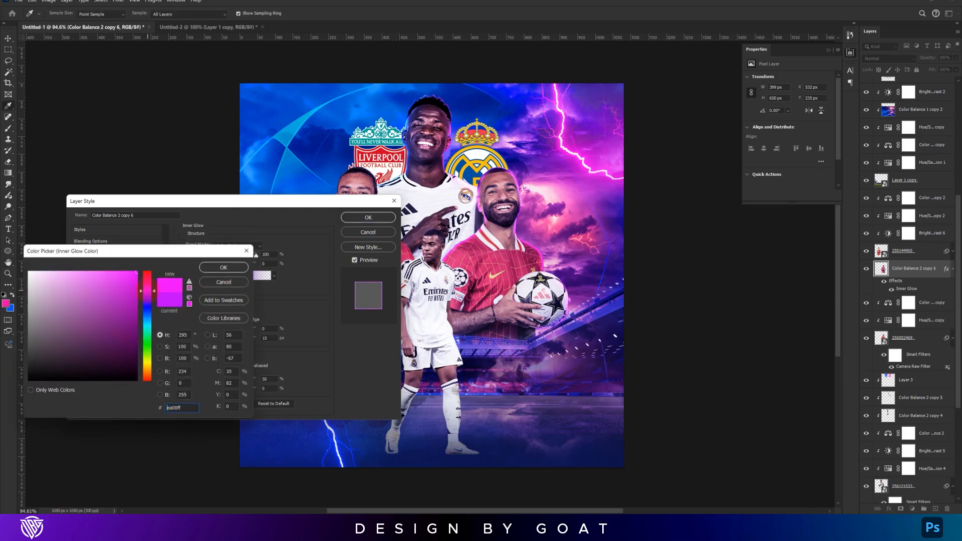
left_click(224, 268)
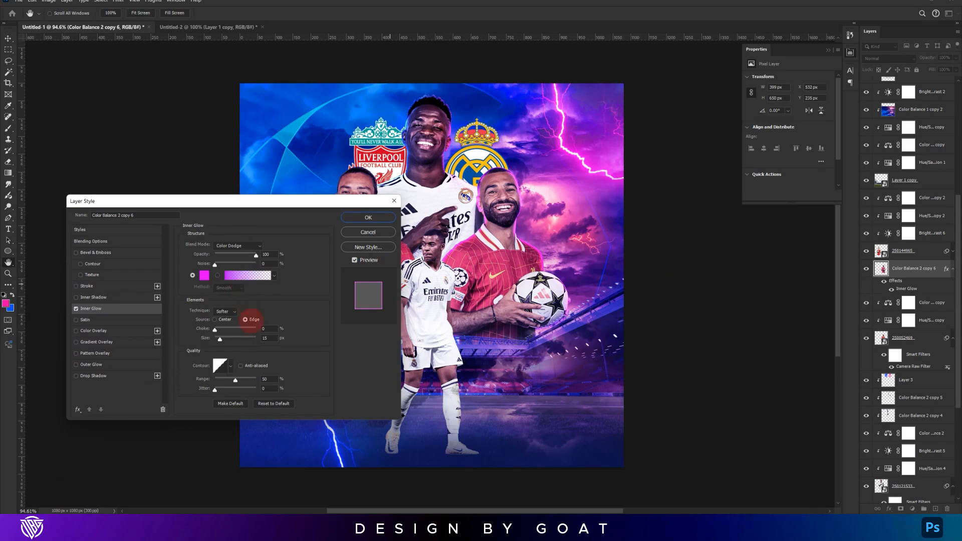
key("Return")
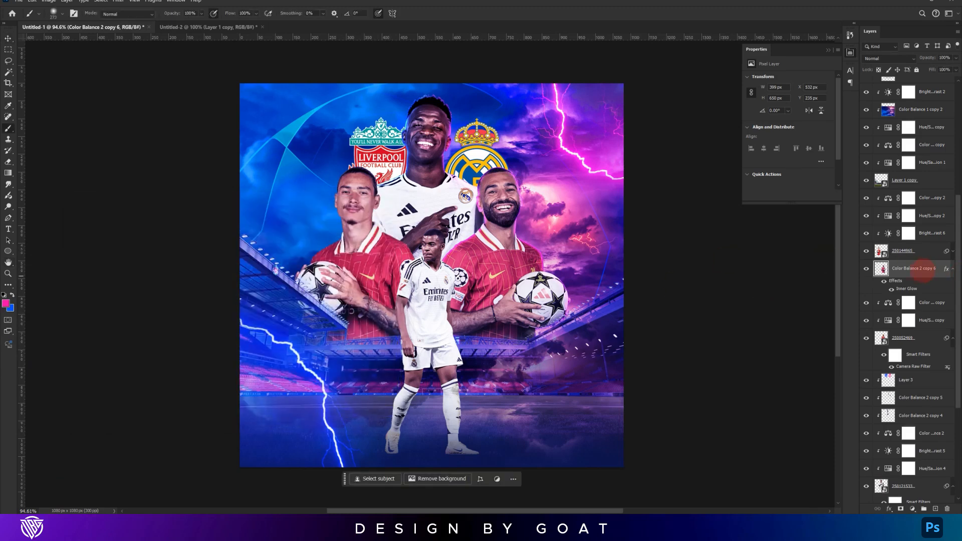
Rasterize the magenta glow copy's layer style and erase its left part, clipping it to the right-hand Liverpool player
right_click(926, 270)
left_click(877, 361)
left_click(8, 163)
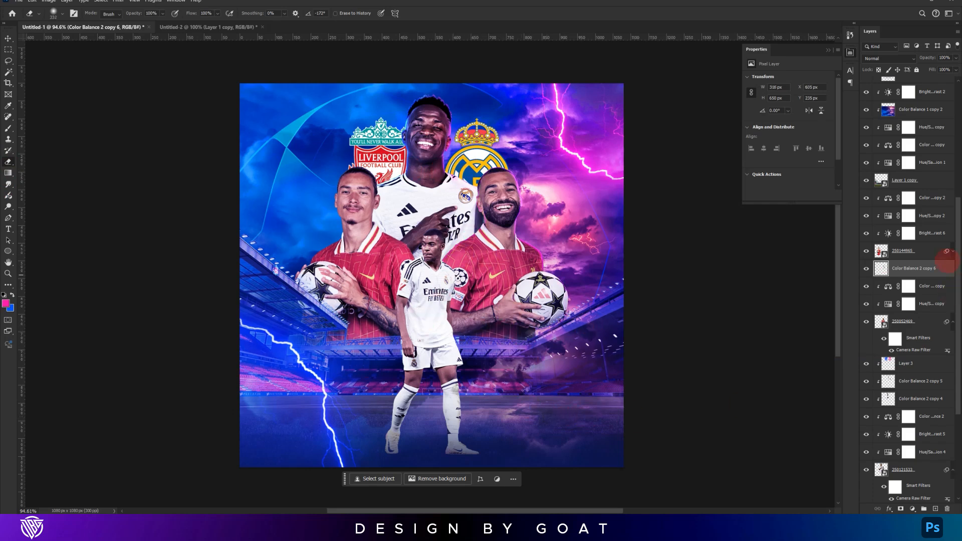
left_click(934, 276, "alt")
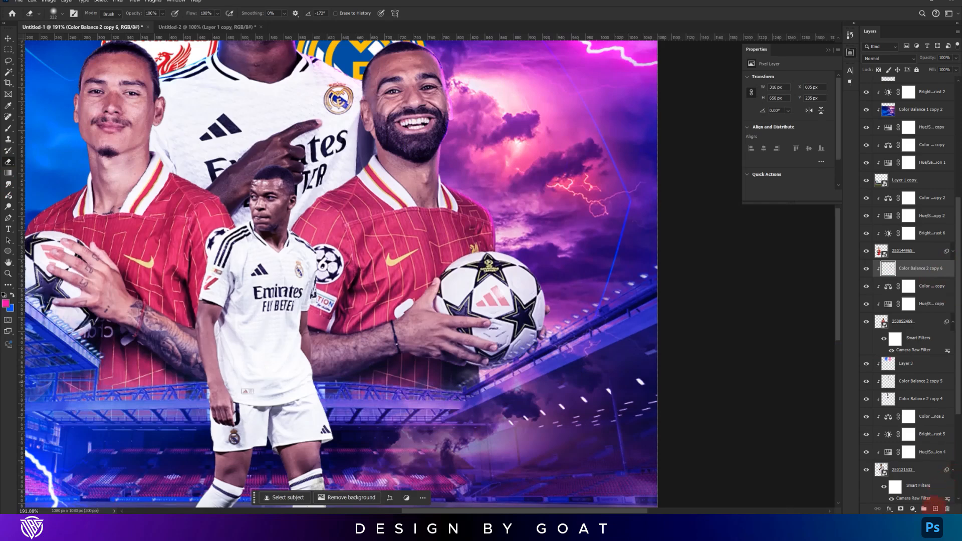
Add a clipped Overlay layer above the magenta glow and paint pink light over the right-hand Liverpool player's right side
left_click(934, 508)
left_click(914, 276, "alt")
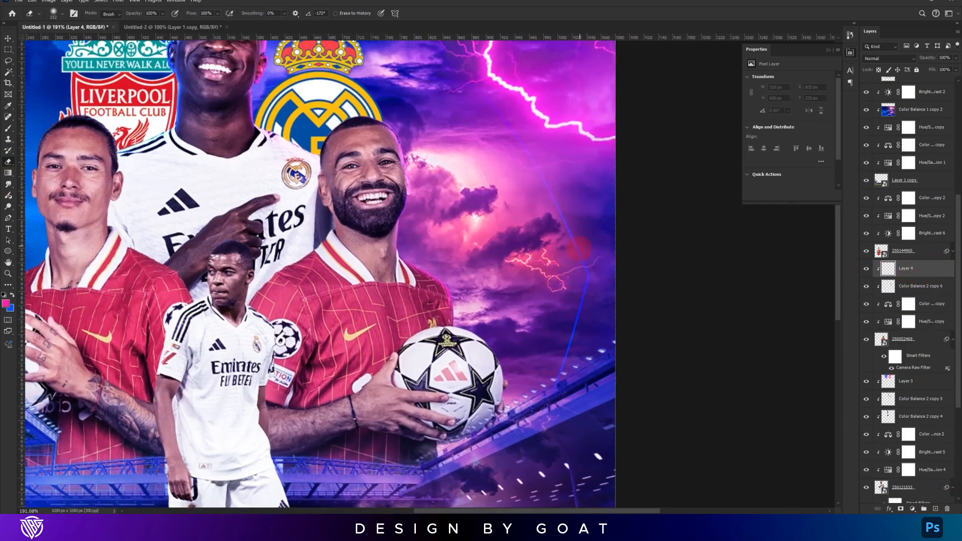
key("b")
left_click_drag(477, 207, 463, 236)
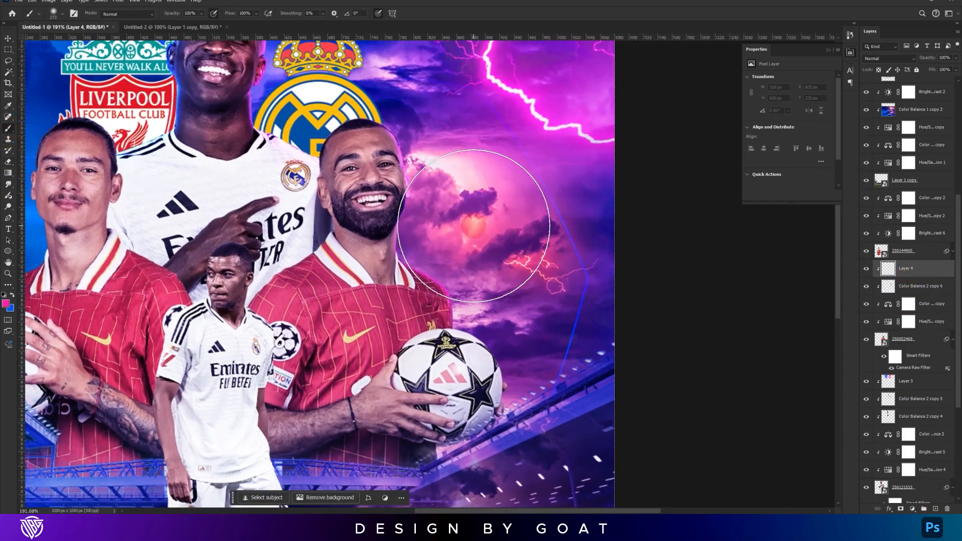
left_click(887, 58)
left_click(889, 180)
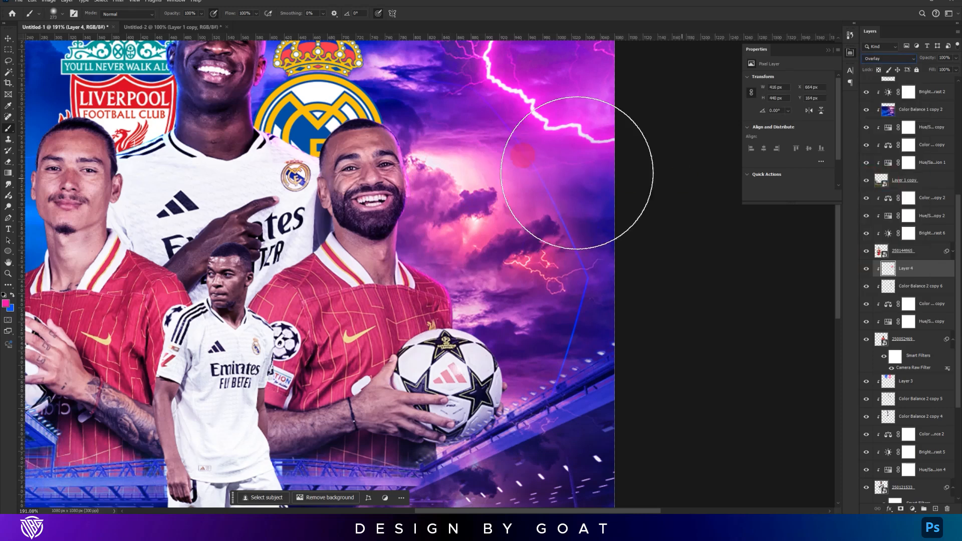
left_click(411, 68)
mouse_move(411, 68)
left_mouse_down()
mouse_move(479, 121)
mouse_move(566, 371)
left_mouse_up()
left_click_drag(415, 165, 480, 217)
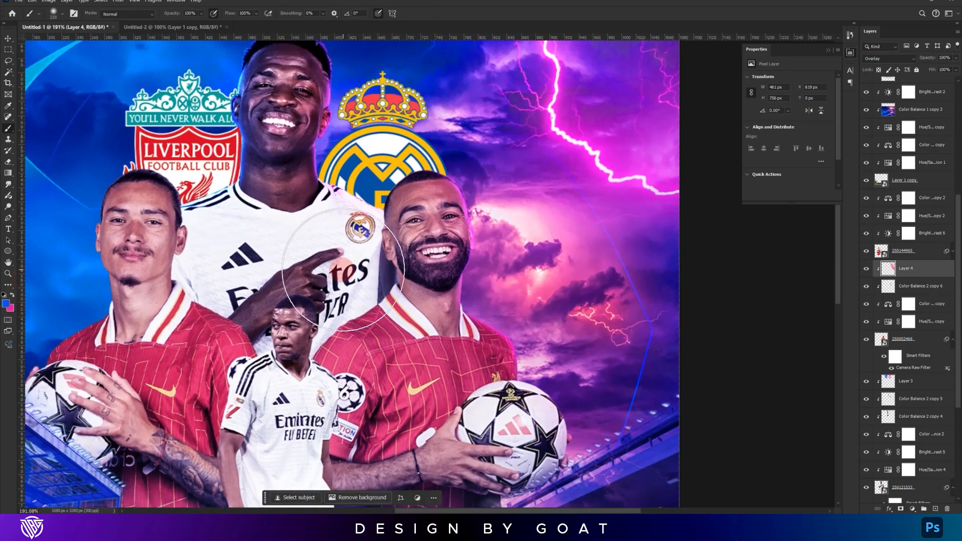
With a smaller brush, paint blue light over the left side of the right-hand Liverpool player on Layer 4
key("[")
key("[")
key("[")
mouse_move(337, 264)
left_mouse_down()
mouse_move(354, 275)
mouse_move(335, 226)
mouse_move(345, 173)
mouse_move(367, 142)
left_mouse_up()
left_click_drag(306, 248, 215, 248)
left_click_drag(215, 249, 363, 205)
Create a merged copy of the left-hand Liverpool player together with his adjustment layers
left_click(903, 251)
key("v")
left_click(938, 201, "shift")
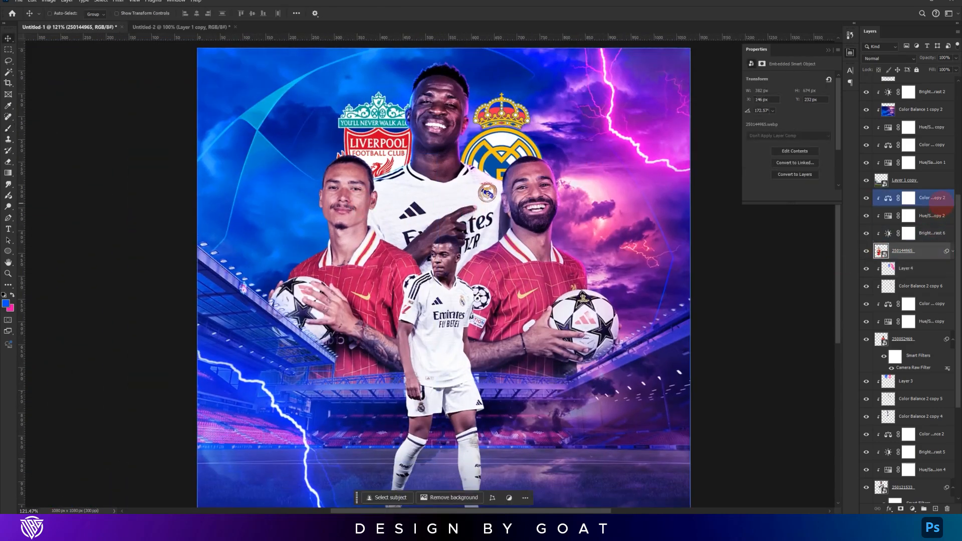
key("ctrl+j")
key("ctrl+e")
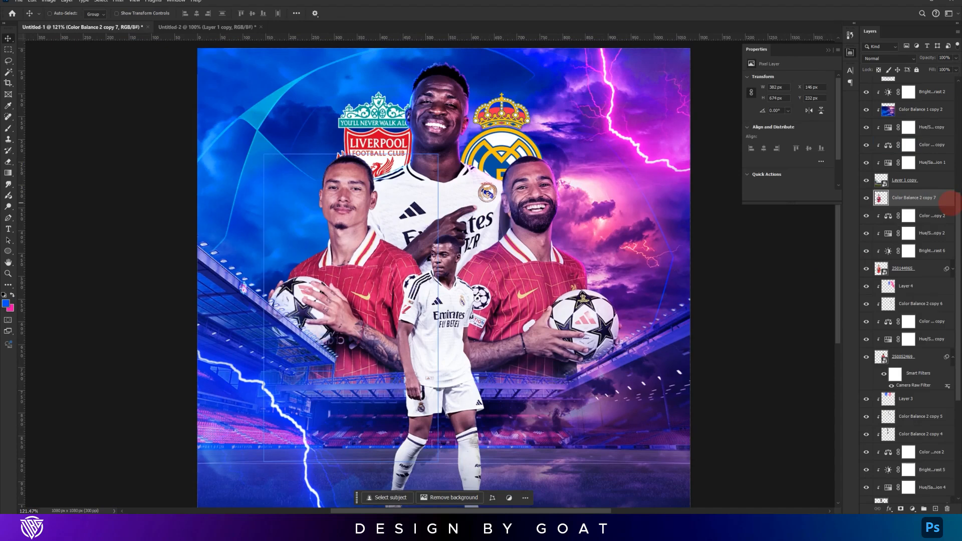
Apply a 12 px Inner Glow in saturated blue to the merged copy of the left-hand Liverpool player
double_click(948, 201)
left_click(112, 313)
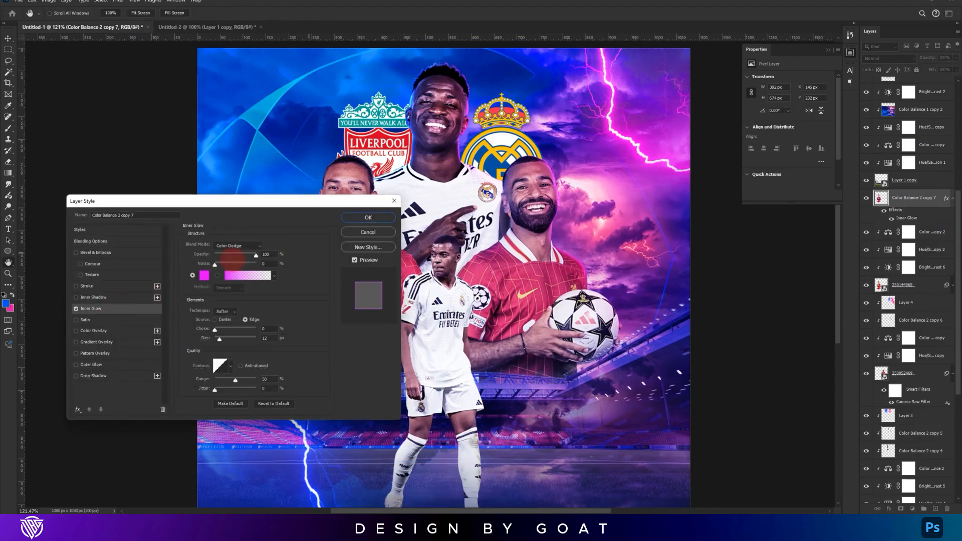
left_click(201, 275)
left_click(6, 303)
left_click_drag(104, 297, 223, 201)
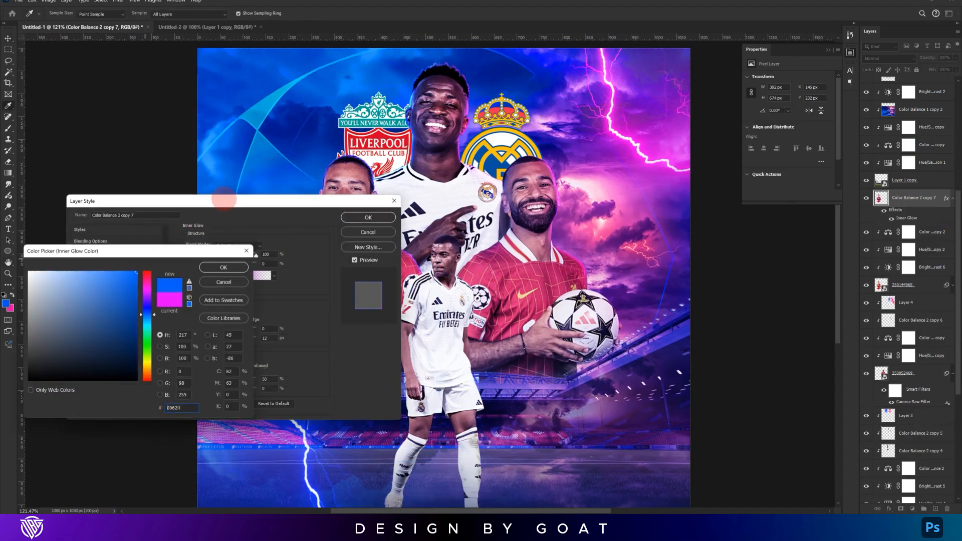
left_click(476, 100)
left_click(137, 272)
key("Return")
key("Return")
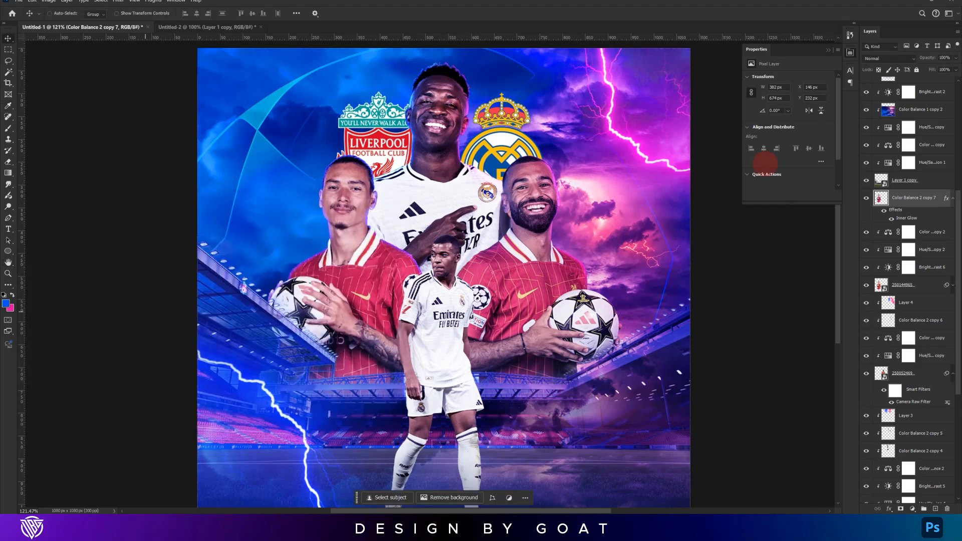
Rasterize the blue glow copy's layer style and erase its right part, clipping it to the left-hand Liverpool player
right_click(909, 198)
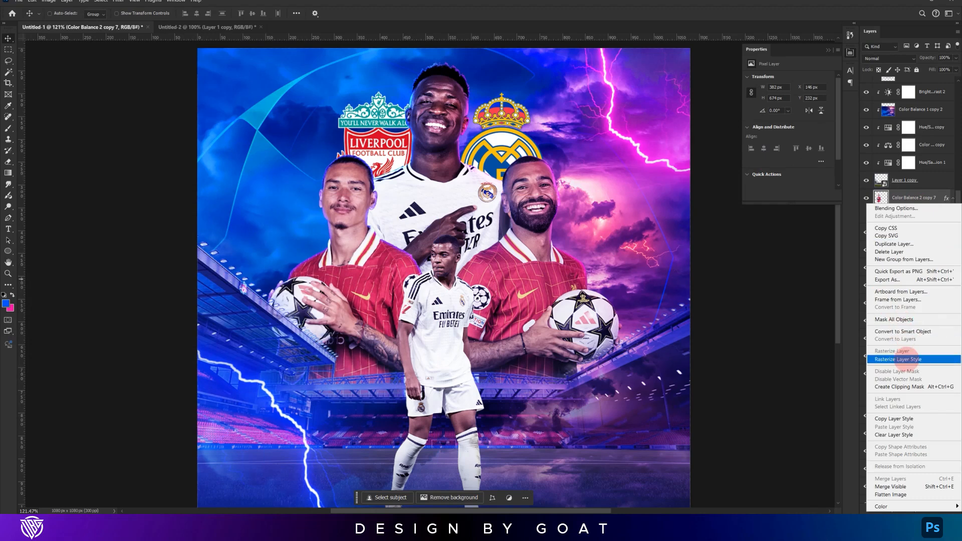
left_click(894, 359)
left_click(8, 162)
mouse_move(367, 193)
left_mouse_down()
mouse_move(407, 184)
mouse_move(442, 287)
left_mouse_up()
key("ctrl+z")
left_click_drag(414, 235, 383, 233)
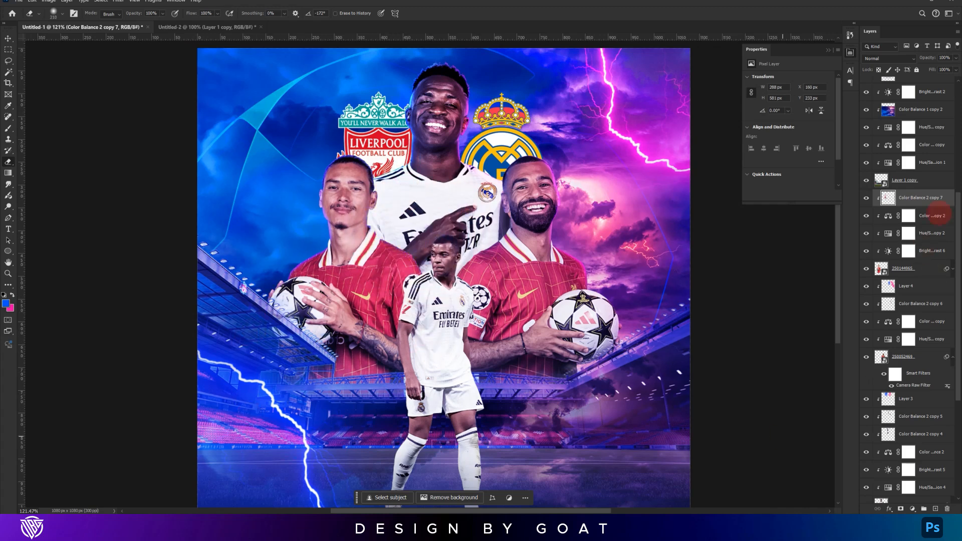
Add a clipped Overlay layer above the blue glow and paint colored light over the left-hand Liverpool player
left_click(934, 508)
key("ctrl+alt+g")
left_click(884, 58)
left_click(889, 189)
left_click_drag(327, 237, 346, 237)
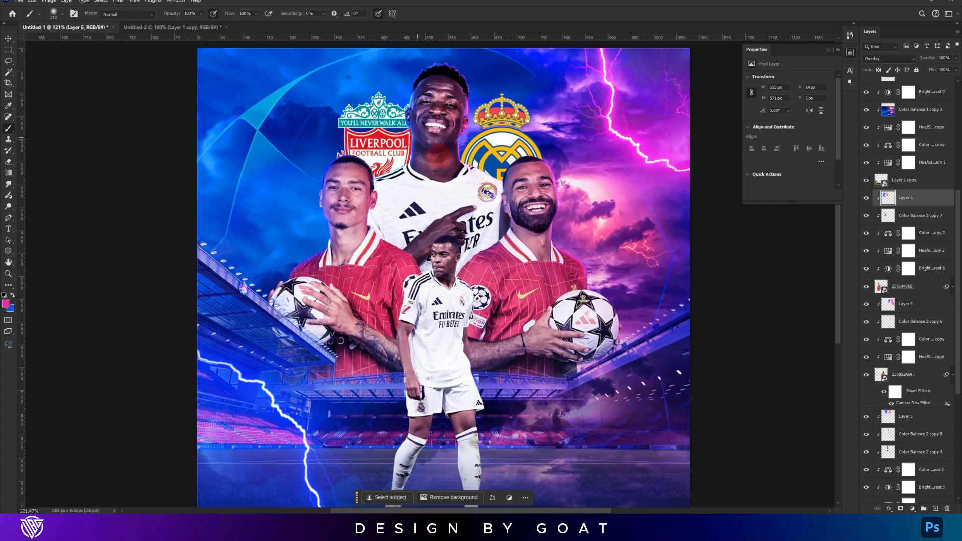
With a smaller brush, repaint the pink light along the left-hand Liverpool player's right side on Layer 5
scroll(440, 159, "down", 3)
scroll(438, 178, "up", 5)
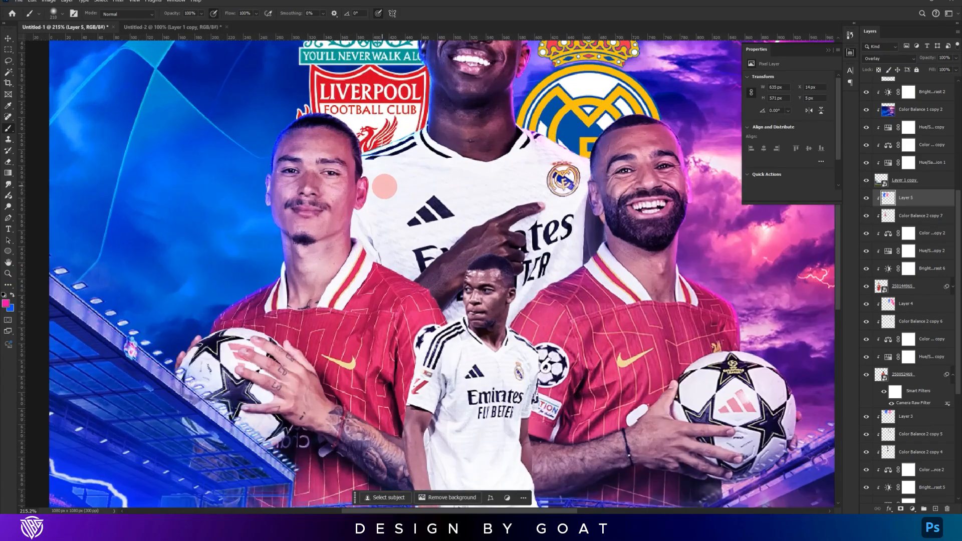
left_click_drag(407, 185, 395, 185)
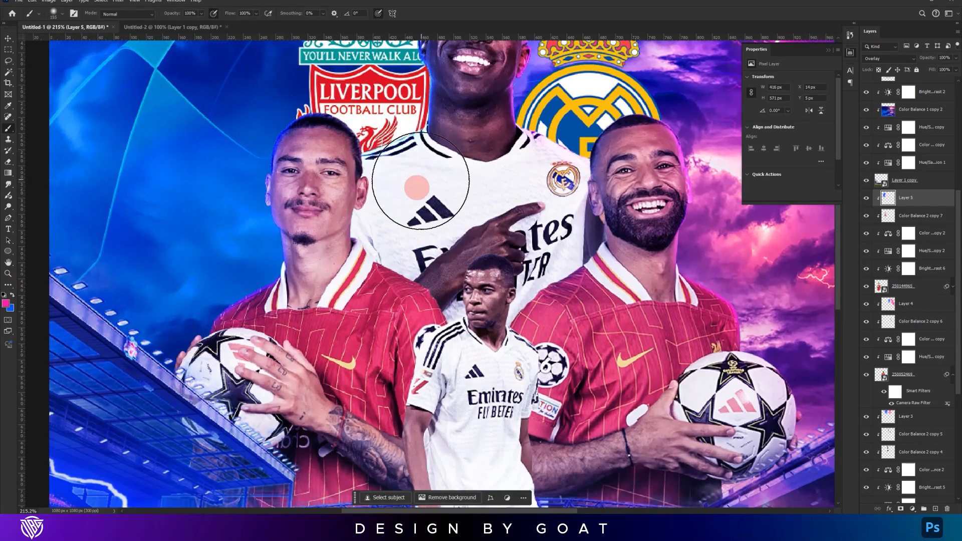
left_click_drag(409, 219, 416, 219)
left_click_drag(399, 123, 412, 123)
Add a new clipped layer above the front Real Madrid player's Color Balance adjustment
key("v")
key("alt+v")
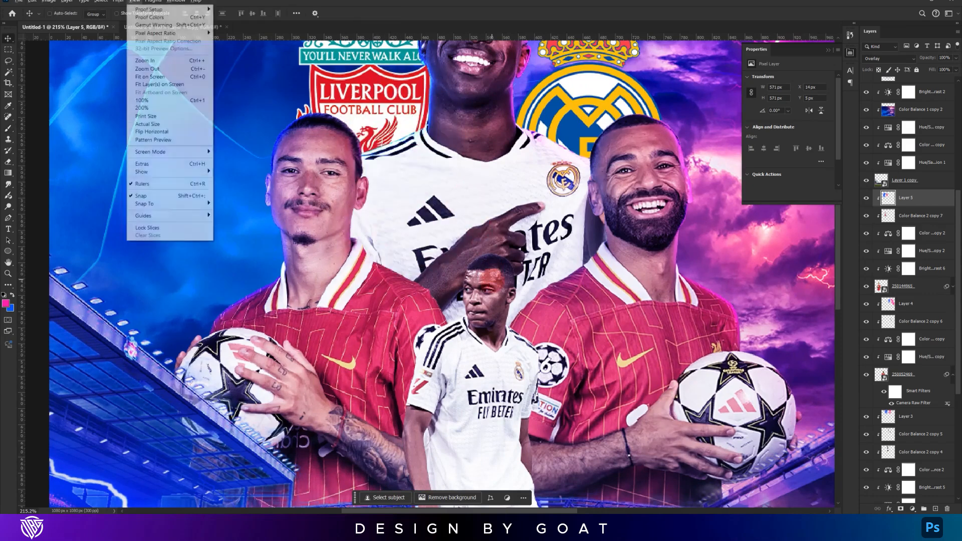
left_click(491, 272, "ctrl")
scroll(925, 108, "up", 3)
left_click(927, 140)
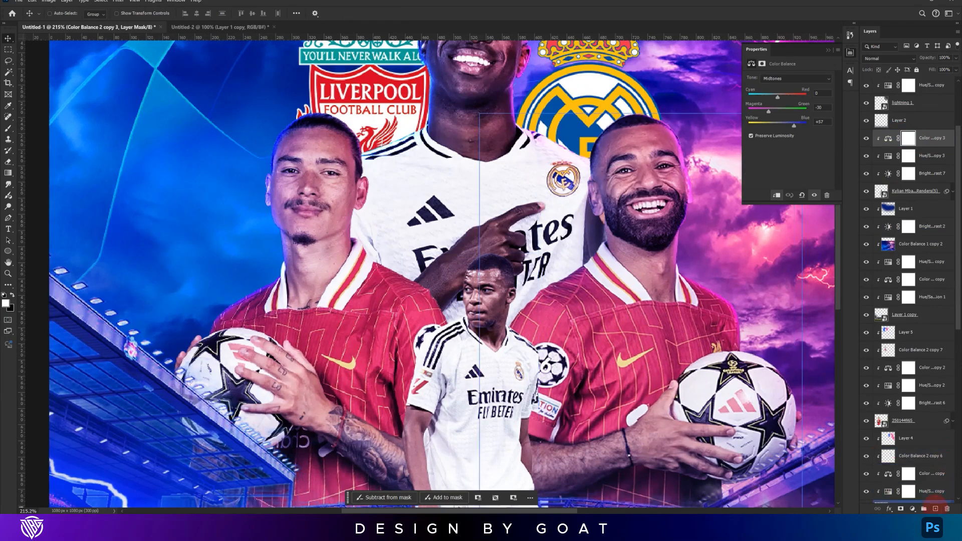
left_click(935, 508)
Duplicate the front Real Madrid player's layer together with its adjustment layers and merge the copies into one layer
left_click(936, 159)
left_click(933, 205, "shift")
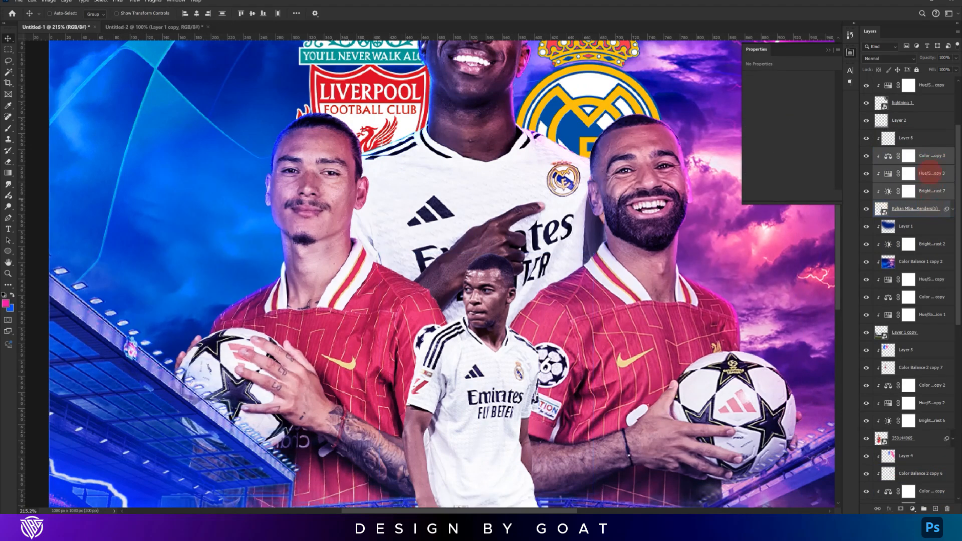
key("ctrl+j")
key("ctrl+e")
Add a Color Dodge Inner Glow to the merged player copy, using light blue #8da7f7 and a size of 7 px
double_click(949, 160)
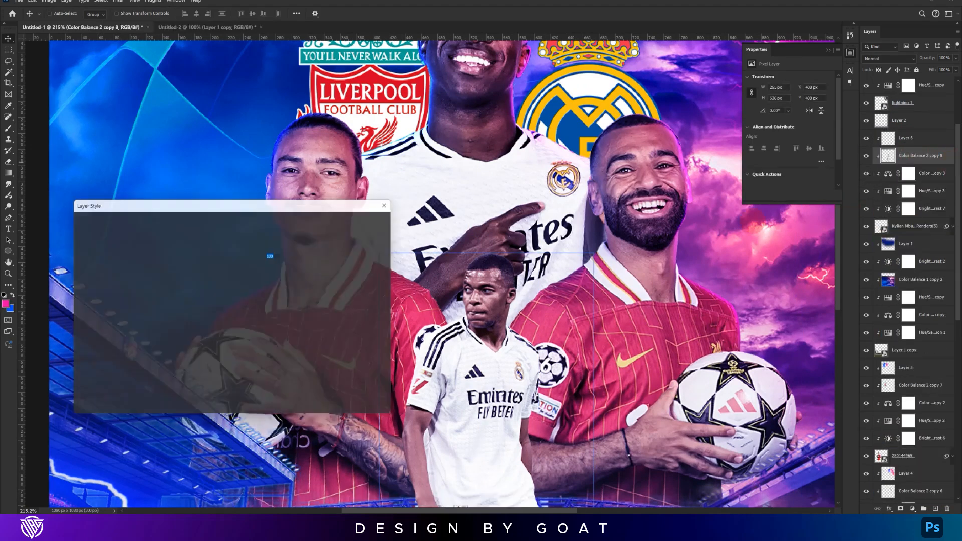
left_click(112, 308)
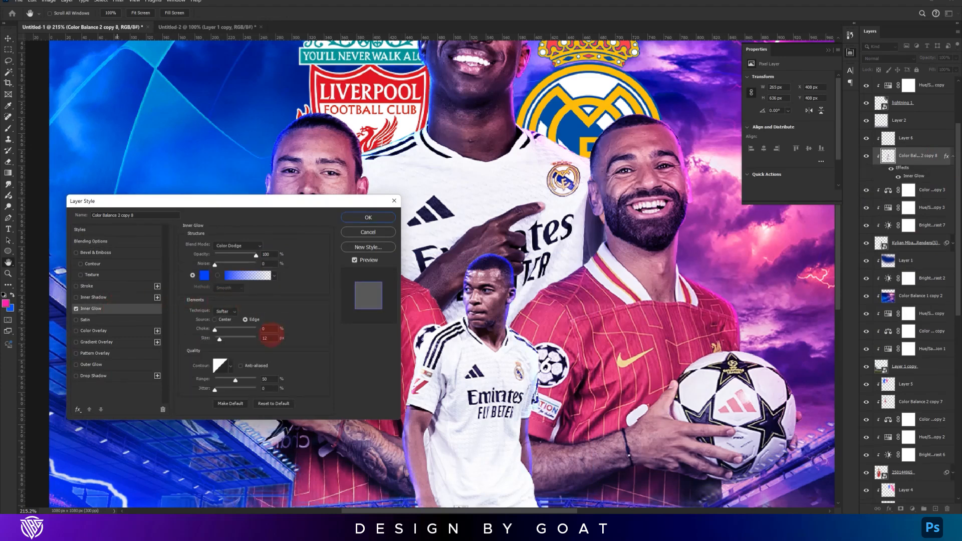
left_click(204, 275)
left_click(63, 275)
left_click(224, 267)
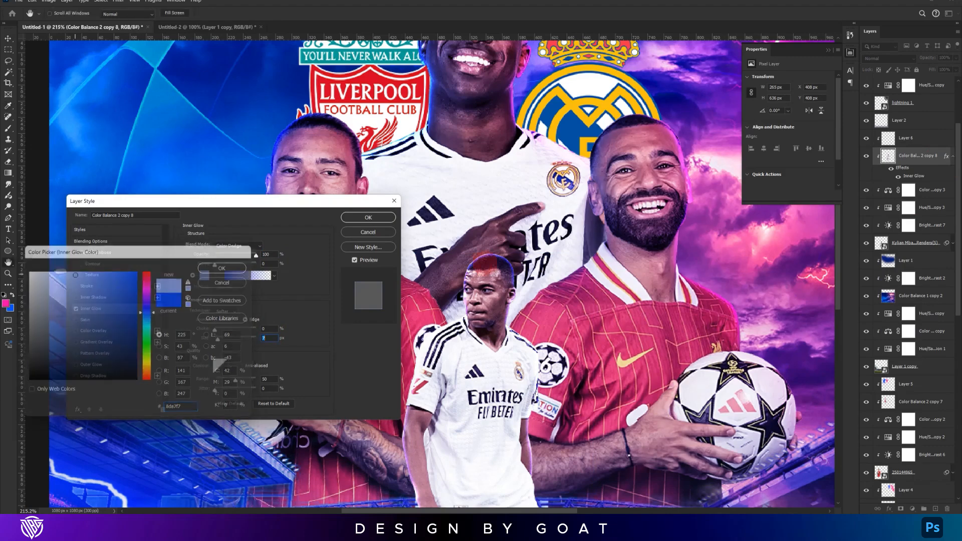
left_click(367, 218)
Rasterize the glow copy's layer style and erase the unwanted parts of the rim glow on the front player
right_click(919, 156)
left_click(895, 313)
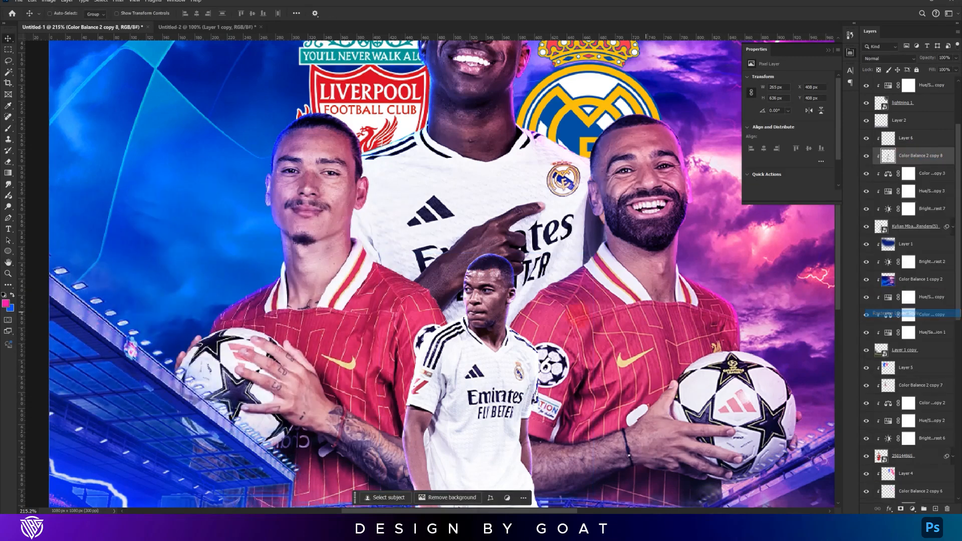
scroll(450, 251, "down", 3)
left_click(8, 162)
left_click_drag(482, 136, 456, 138)
scroll(516, 245, "down", 2)
scroll(498, 270, "down", 3)
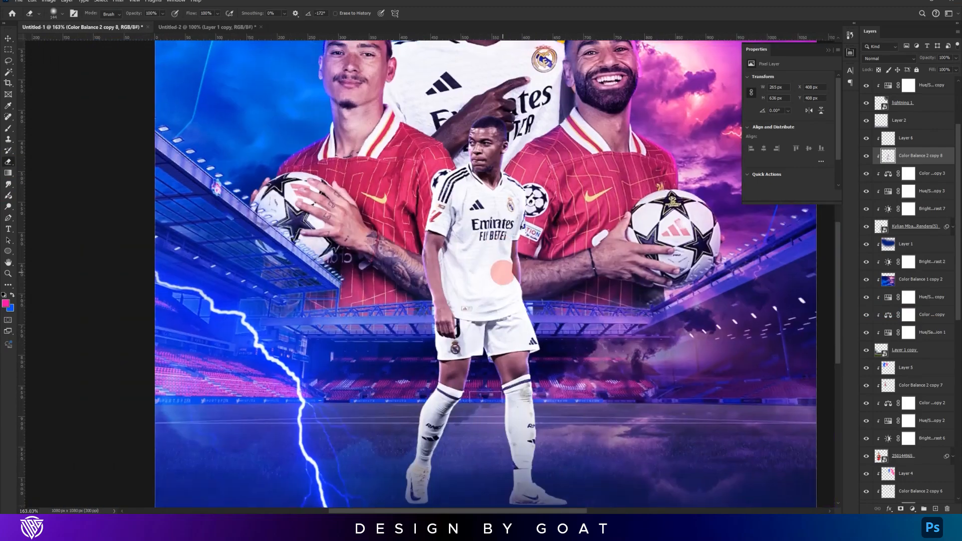
right_click(522, 265)
left_click_drag(523, 264, 547, 258)
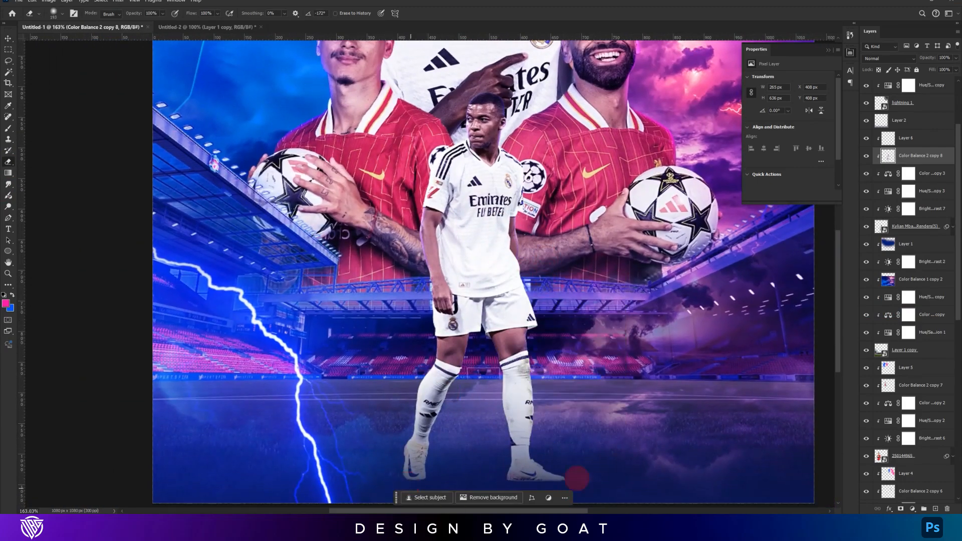
Paint pink and blue light over the front player on Layer 6, set to Overlay blending at 70% opacity
left_click(933, 141)
key("b")
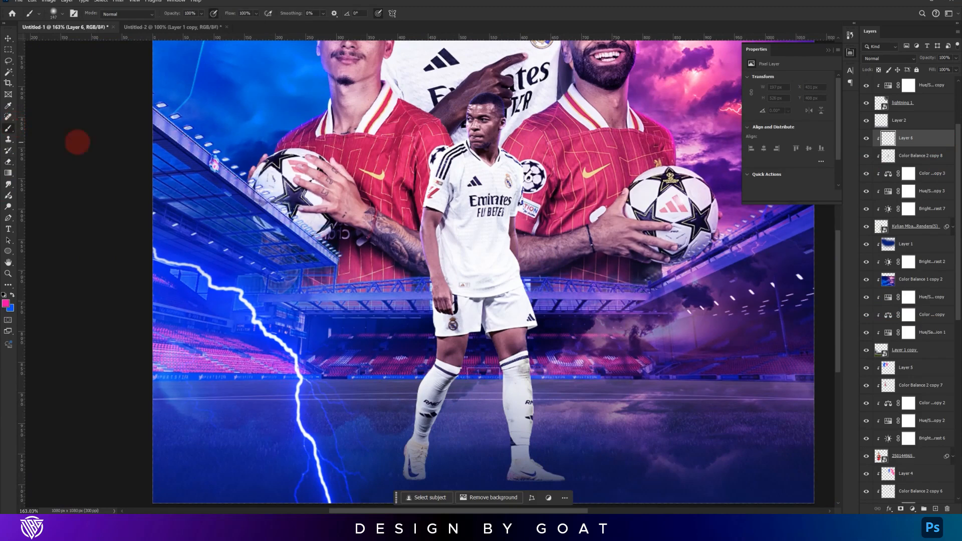
scroll(531, 171, "up", 2)
left_click(530, 168)
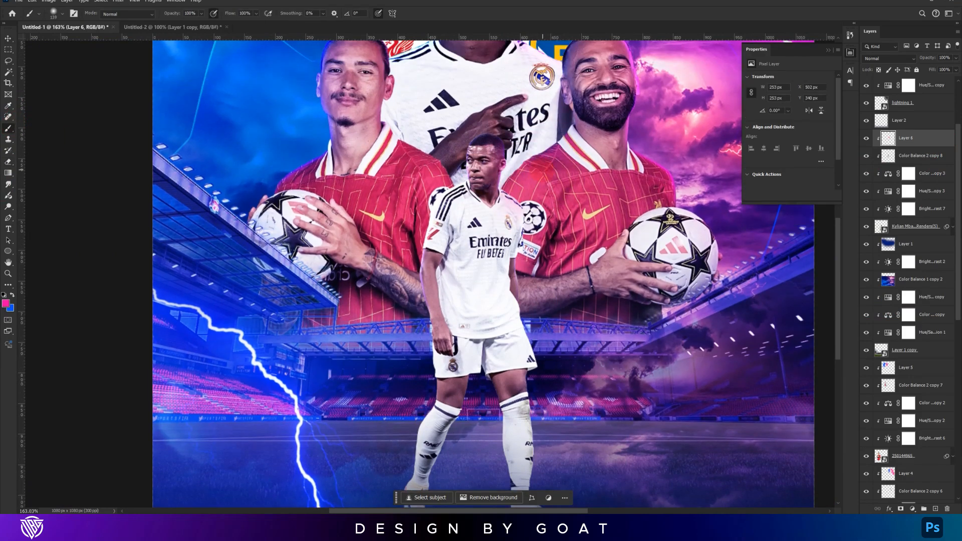
left_click(541, 129)
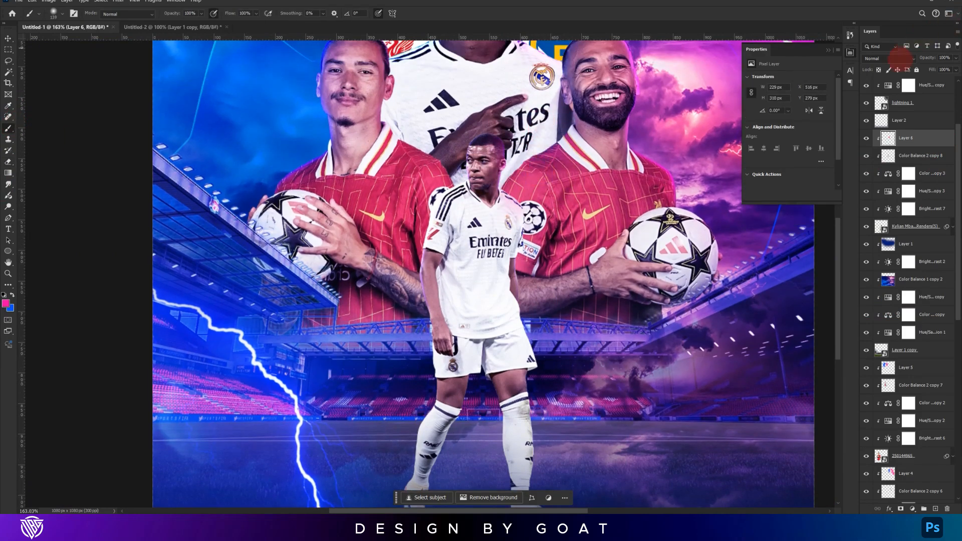
left_click(888, 58)
left_click(883, 182)
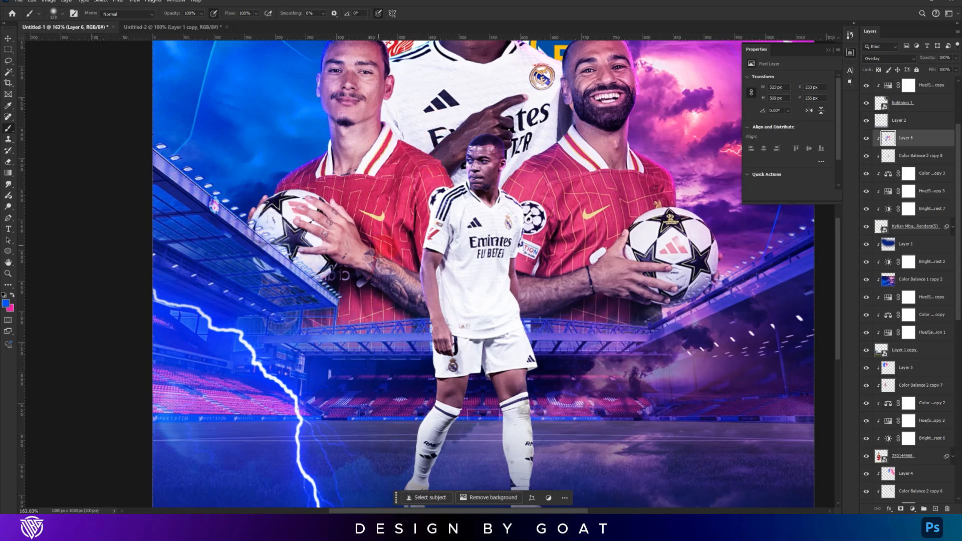
scroll(399, 245, "down", 6)
scroll(430, 251, "up", 1)
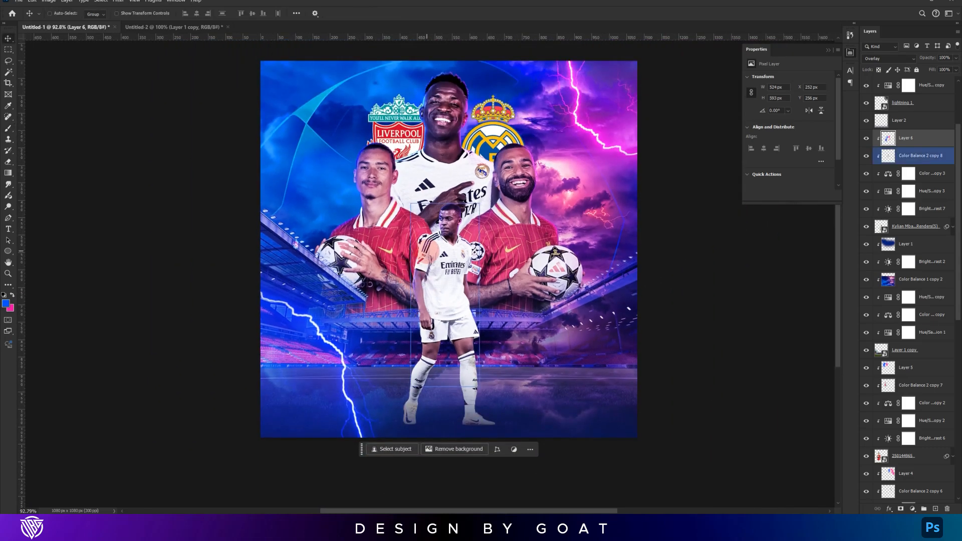
scroll(481, 250, "up", 1)
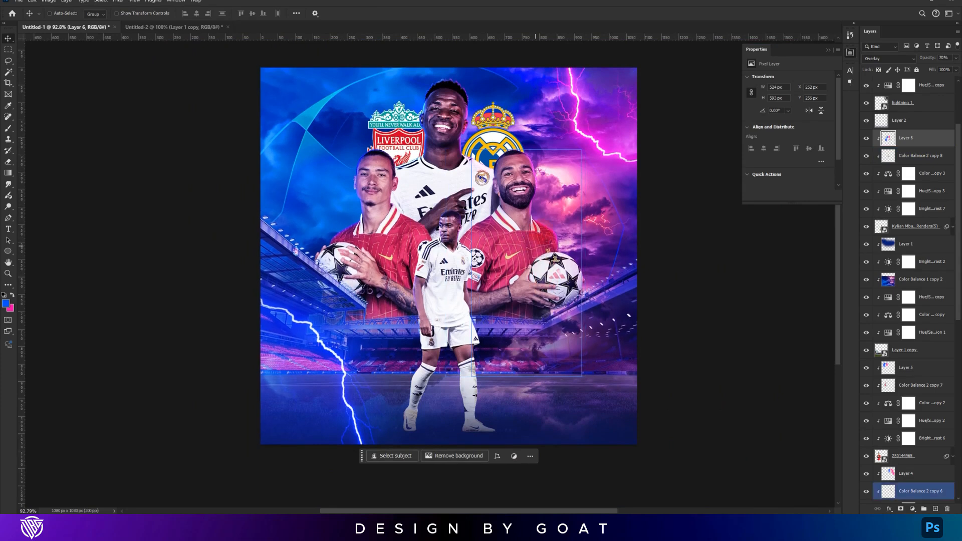
Add a new layer directly below the space layer and set its blend mode to Screen
scroll(925, 102, "up", 3)
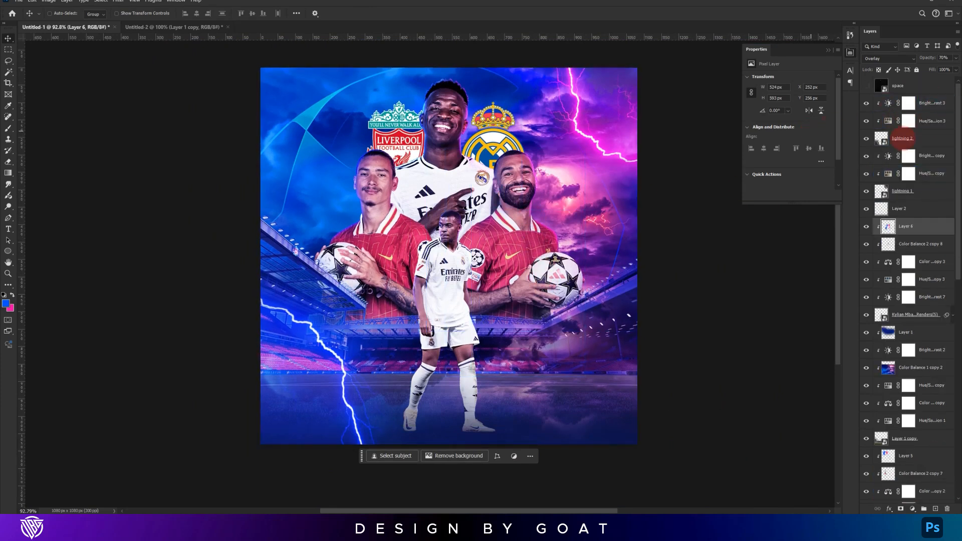
left_click(897, 104)
left_click(934, 509)
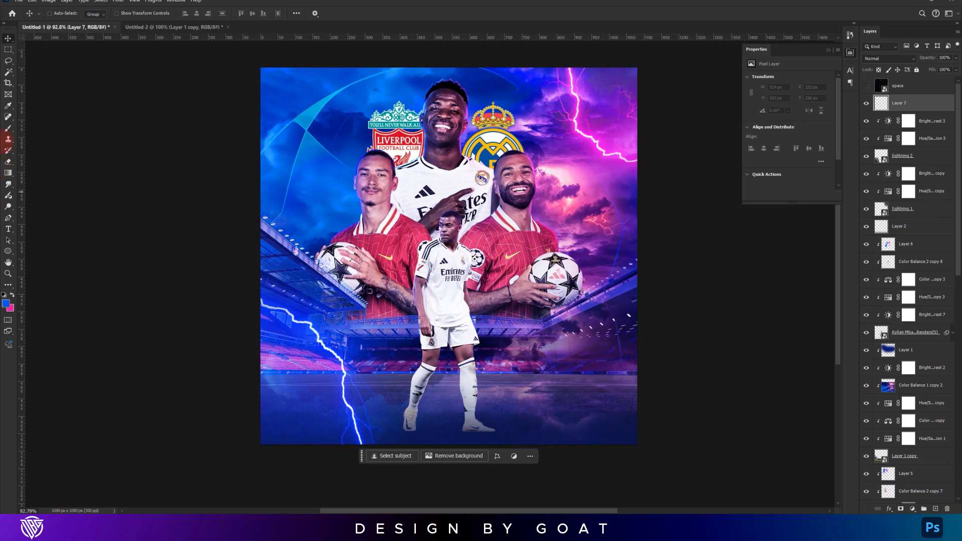
left_click(8, 128)
left_click_drag(375, 236, 389, 235)
left_click(349, 211)
key("ctrl+z")
left_click(885, 57)
left_click(874, 153)
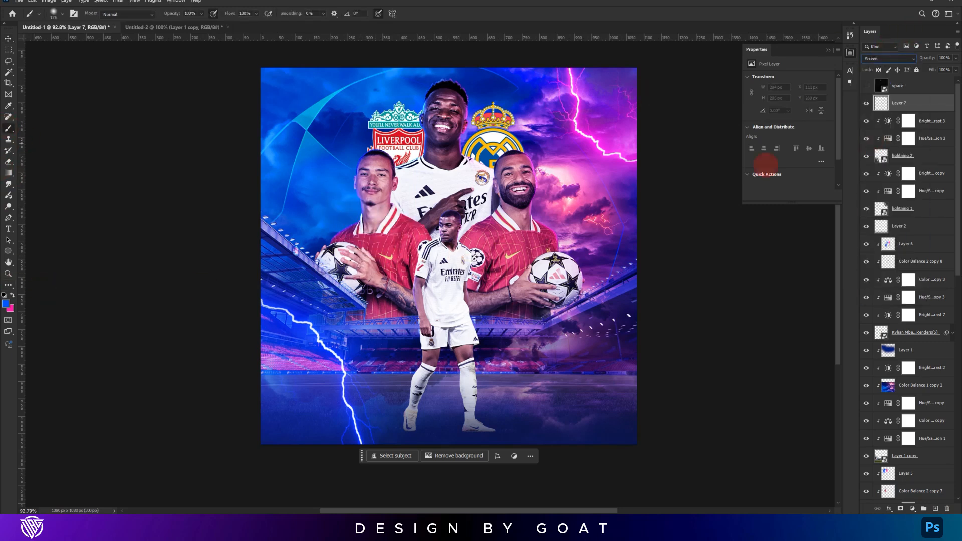
Paint a soft blue light spot about 220 px wide beside the left-hand Liverpool player's outer shoulder on Layer 7
left_click(348, 210)
left_click_drag(362, 213, 349, 212)
key("ctrl+z")
left_click(351, 212)
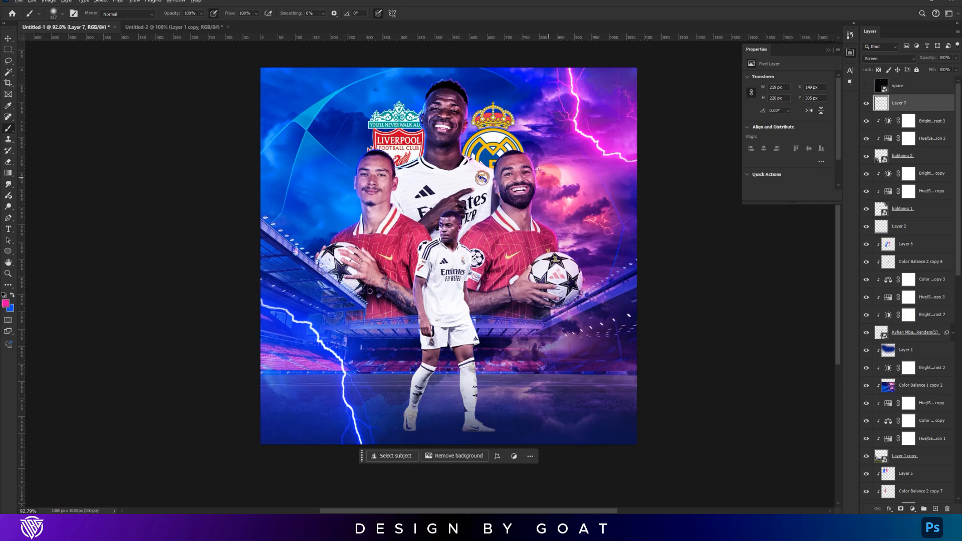
Paint soft pink and sampled-color light spots around the right-hand Liverpool player's head and shoulders on Layer 7
left_click(547, 175)
left_click_drag(547, 175, 555, 175)
key("ctrl+z")
scroll(564, 183, "up", 5)
key("ctrl+z")
left_click(558, 171)
left_click_drag(563, 215, 532, 236)
left_click(550, 240, "alt")
left_click(502, 245, "alt")
left_click(498, 243)
key("ctrl+z")
left_click(500, 246)
scroll(532, 205, "down", 4)
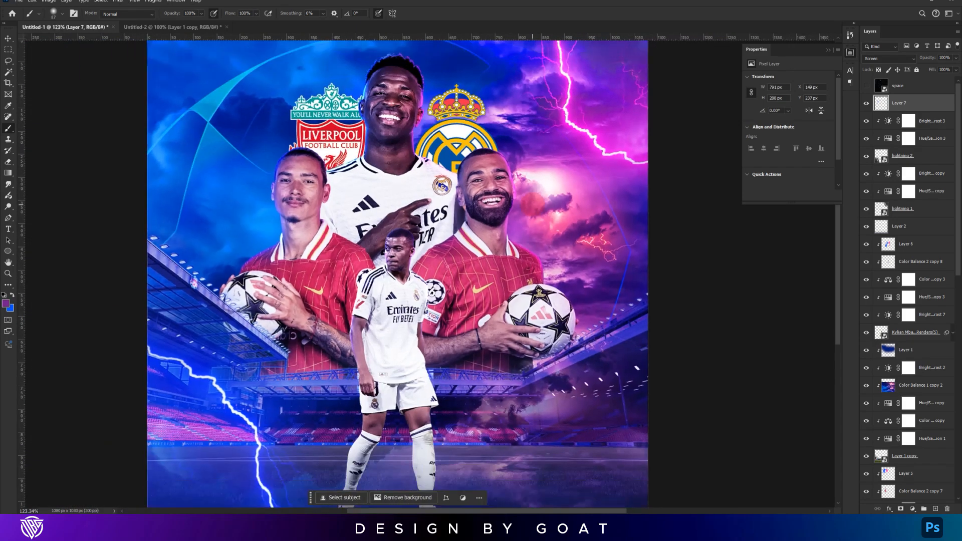
Compare the image without Layer 7, then paint light spots in sampled colors around the rear Real Madrid player's head
scroll(532, 205, "down", 1)
left_click(866, 103)
left_click(866, 103)
left_click_drag(401, 134, 430, 177)
scroll(430, 176, "up", 6)
left_click(381, 117, "alt")
left_click(381, 117)
left_click(485, 190, "alt")
left_click(483, 191)
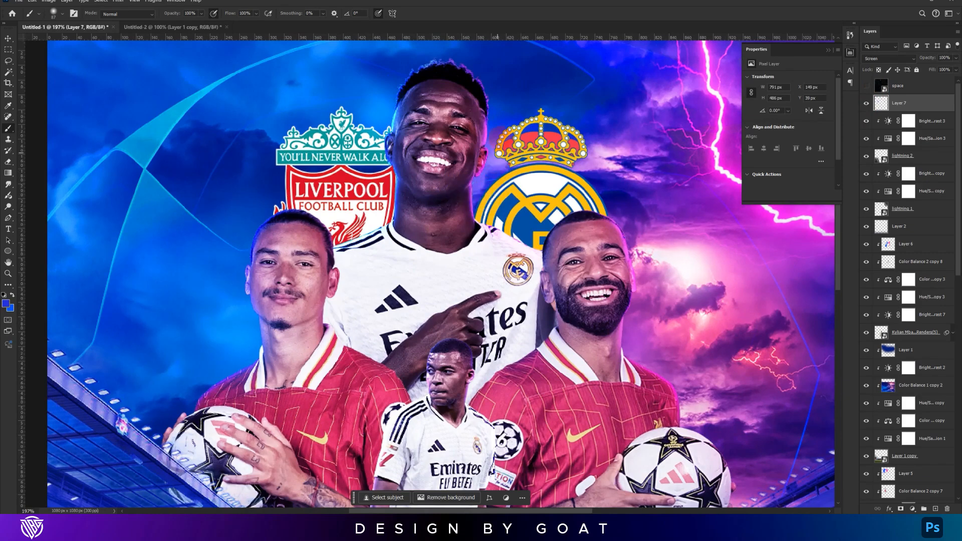
Check Layer 7's light effect on the whole composite and set the layer's opacity to 70%
scroll(483, 193, "down", 5)
left_click_drag(489, 260, 489, 232)
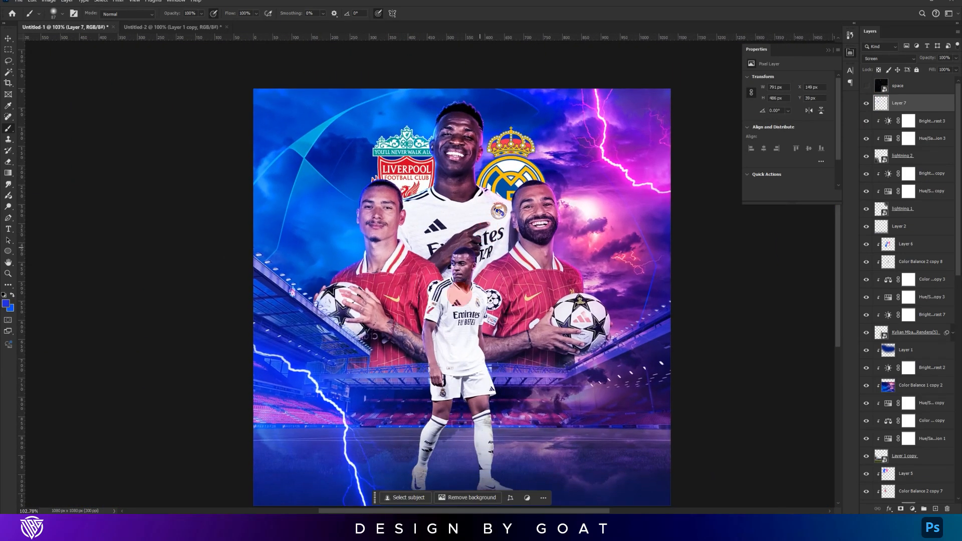
left_click_drag(456, 360, 453, 323)
left_click_drag(662, 116, 654, 173)
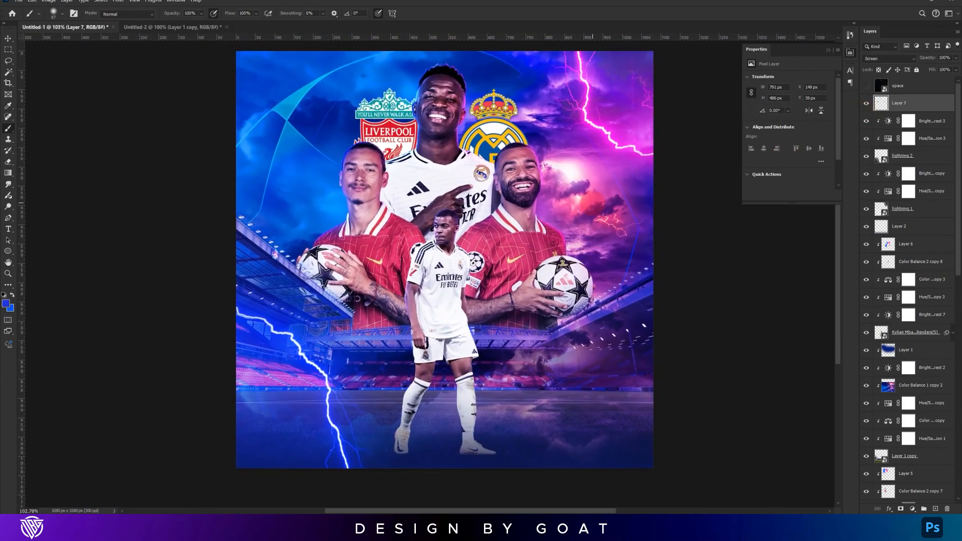
left_click(865, 103)
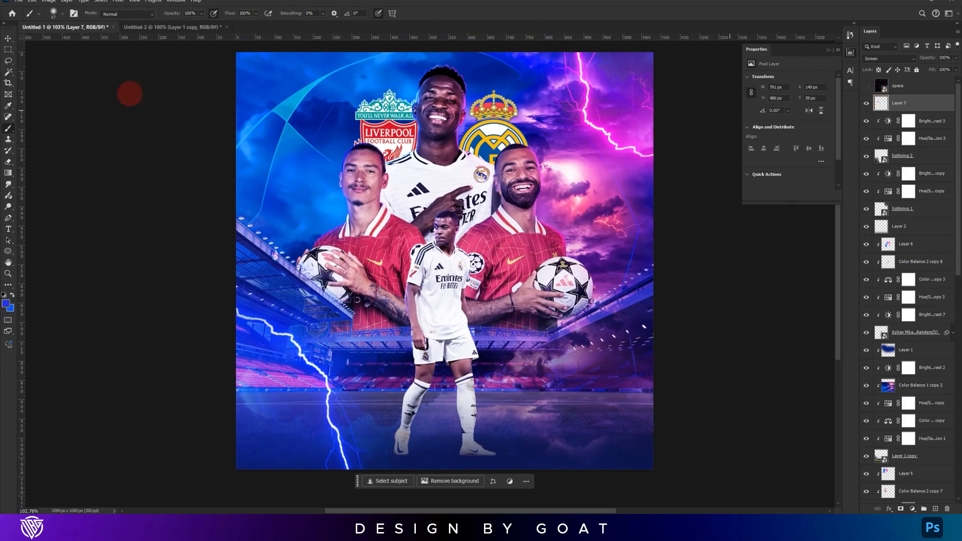
left_click(8, 39)
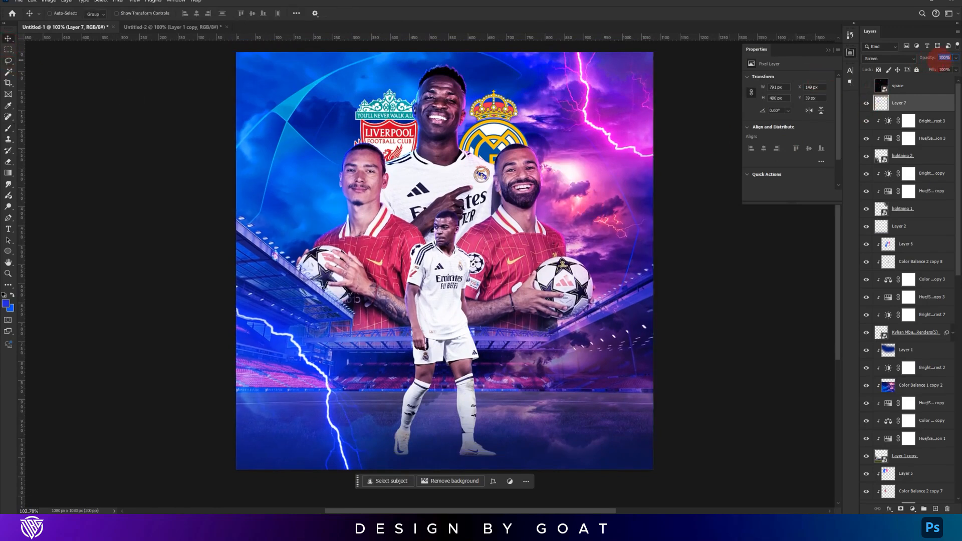
Show the space layer and set it to Color Dodge blending at 40% opacity
left_click(865, 86)
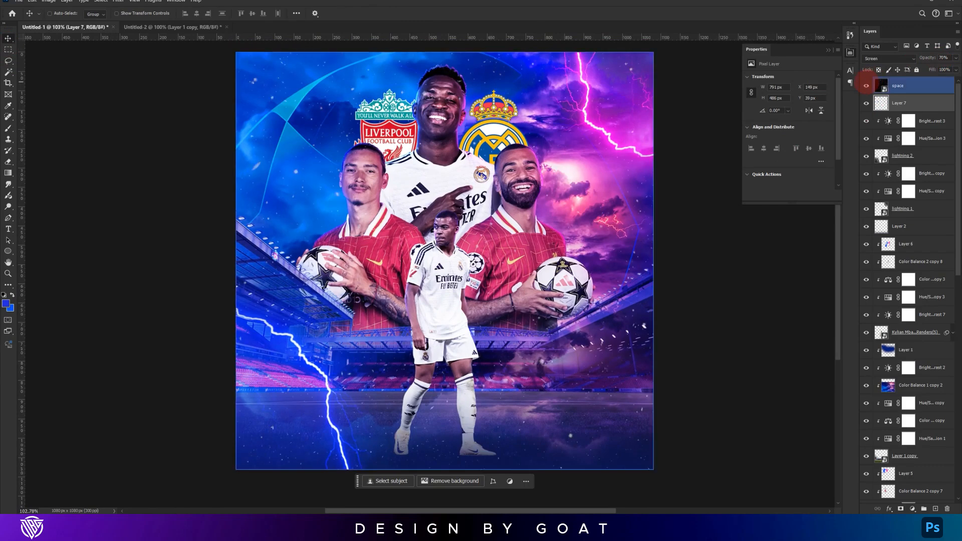
left_click(865, 86)
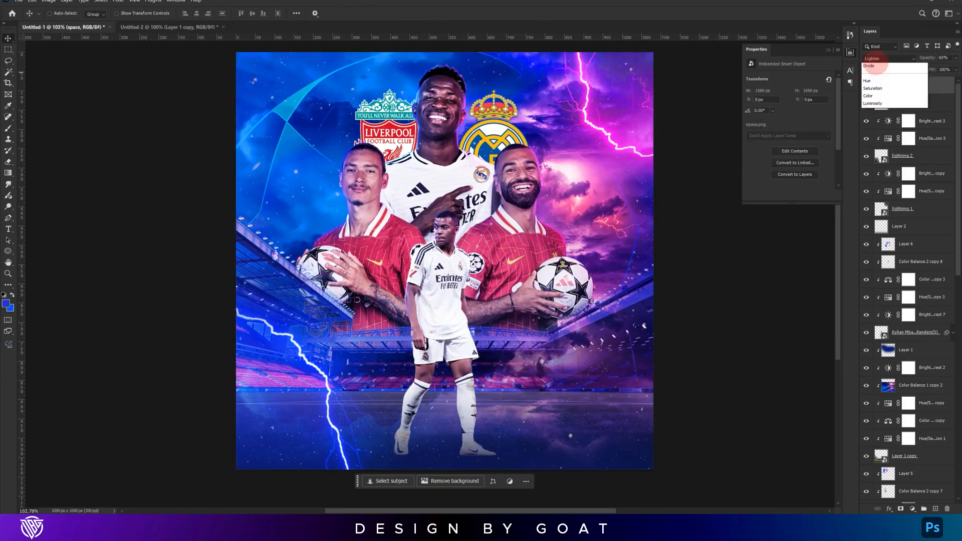
left_click(886, 59)
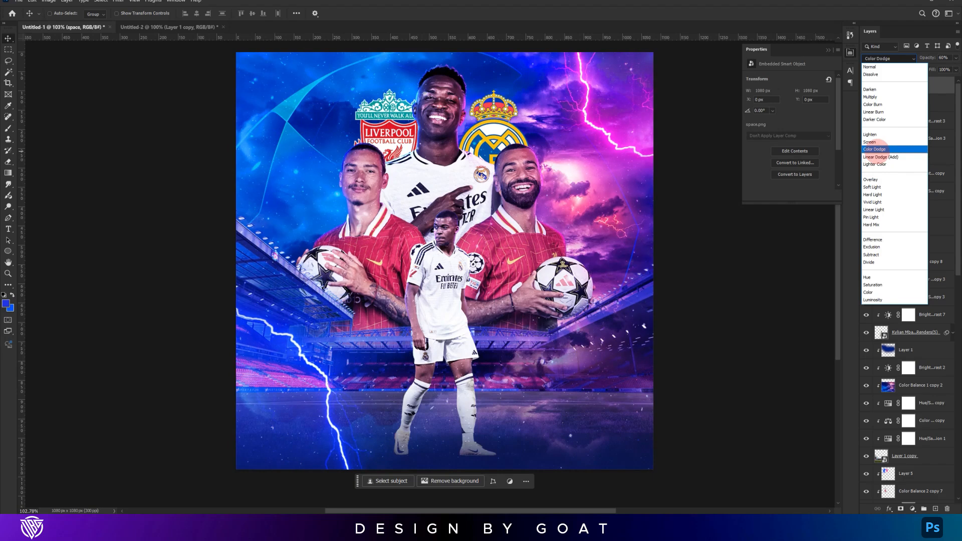
left_click(876, 149)
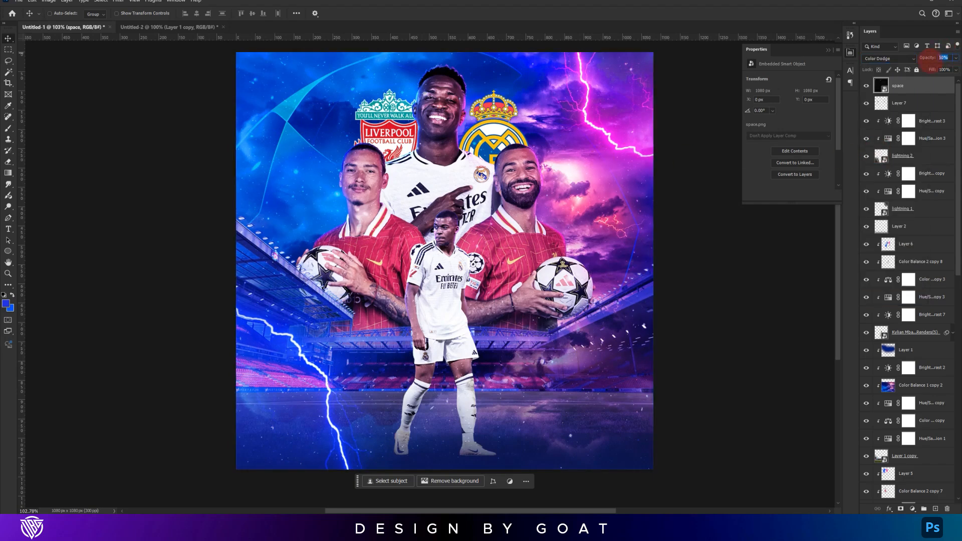
type("40")
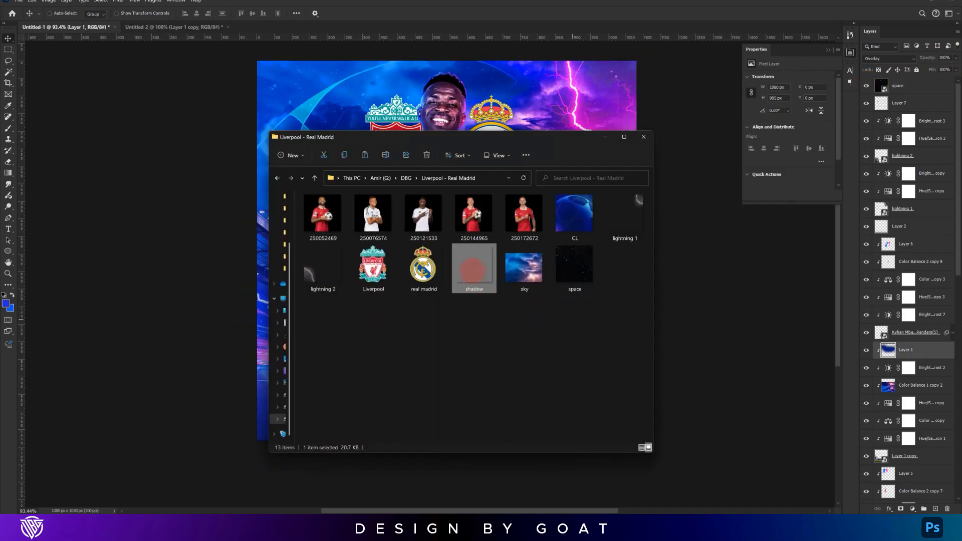
Place the shadow image from the project folder beneath the front player's layer, position it under the right-hand boot and duplicate it
left_click_drag(474, 271, 724, 397)
key("Return")
left_click_drag(501, 267, 532, 442)
scroll(488, 438, "up", 7)
mouse_move(483, 412)
left_mouse_down()
mouse_move(497, 431)
mouse_move(493, 406)
left_mouse_up()
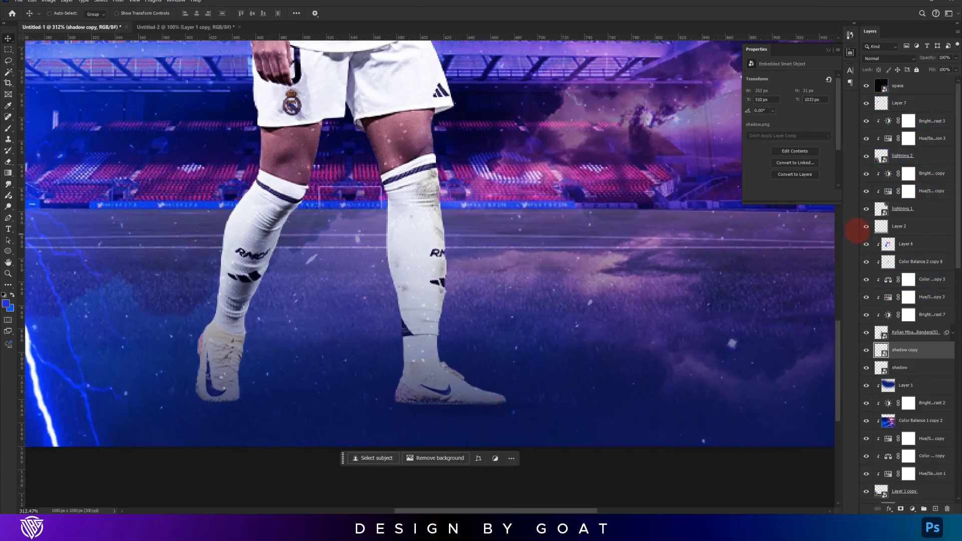
Hide Layer 2, copy both shadow layers under the front player's left-hand boot and resize the copies to fit
left_click(865, 226)
left_click(902, 368, "shift")
left_click_drag(554, 372, 286, 380)
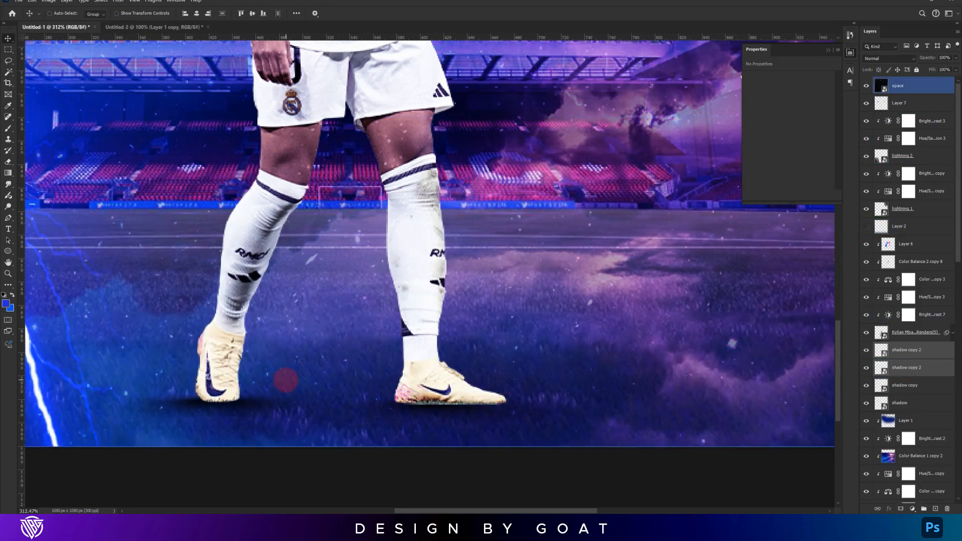
key("ctrl+t")
left_click_drag(376, 408, 347, 408)
key("Return")
Add a clipped layer above the front player's Color Balance adjustment, paint black shading over his boots and show Layer 2 again
left_click(908, 279)
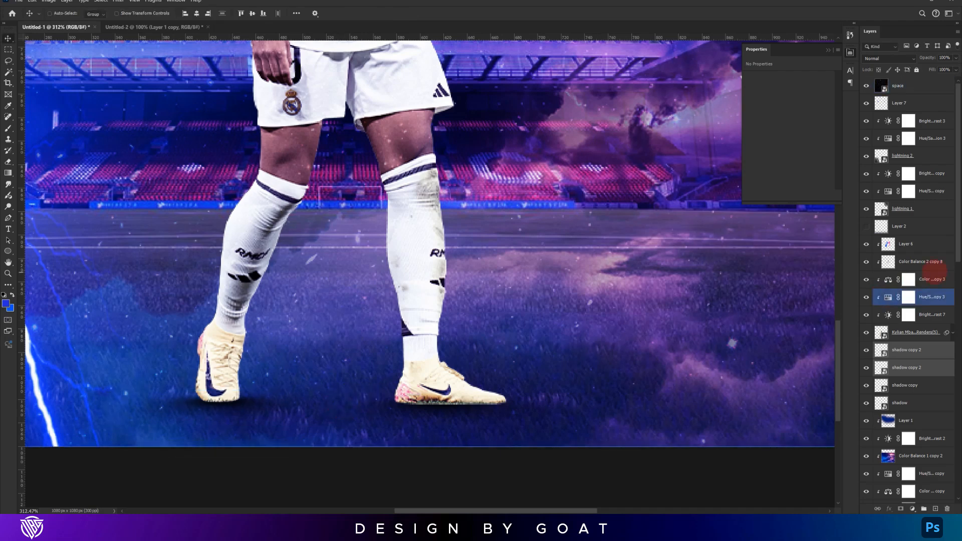
key("ctrl+shift+alt+n")
key("b")
left_click_drag(392, 339, 449, 251)
left_click_drag(549, 324, 564, 325)
mouse_move(598, 380)
left_mouse_down()
mouse_move(419, 380)
mouse_move(586, 379)
mouse_move(583, 368)
mouse_move(614, 378)
left_mouse_up()
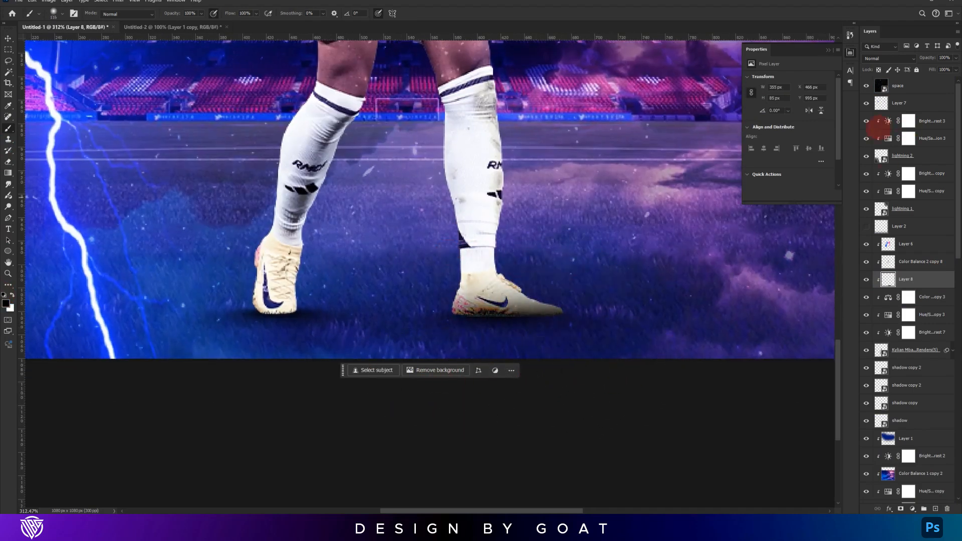
mouse_move(345, 341)
left_mouse_down()
mouse_move(221, 367)
mouse_move(348, 373)
mouse_move(209, 346)
mouse_move(185, 401)
mouse_move(305, 311)
mouse_move(402, 265)
mouse_move(394, 279)
left_mouse_up()
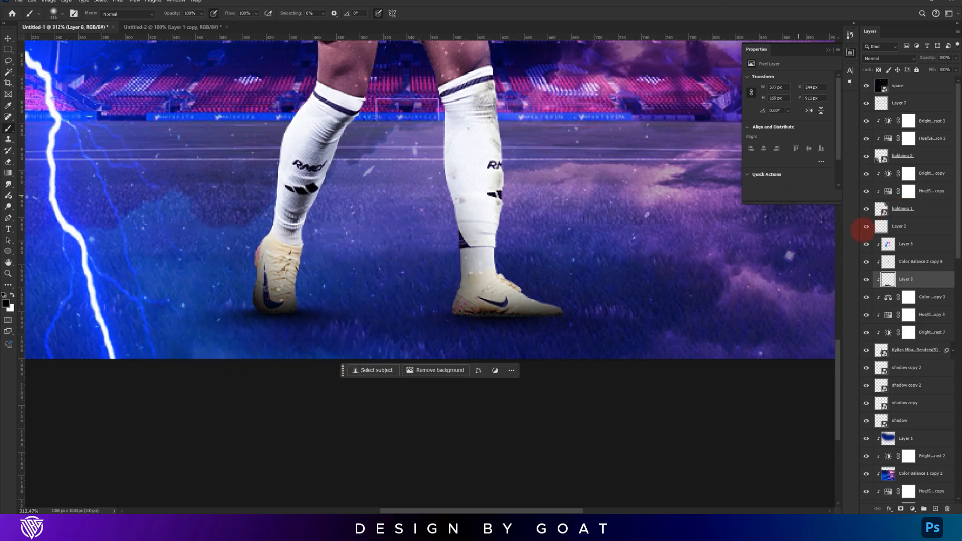
scroll(490, 322, "down", 6)
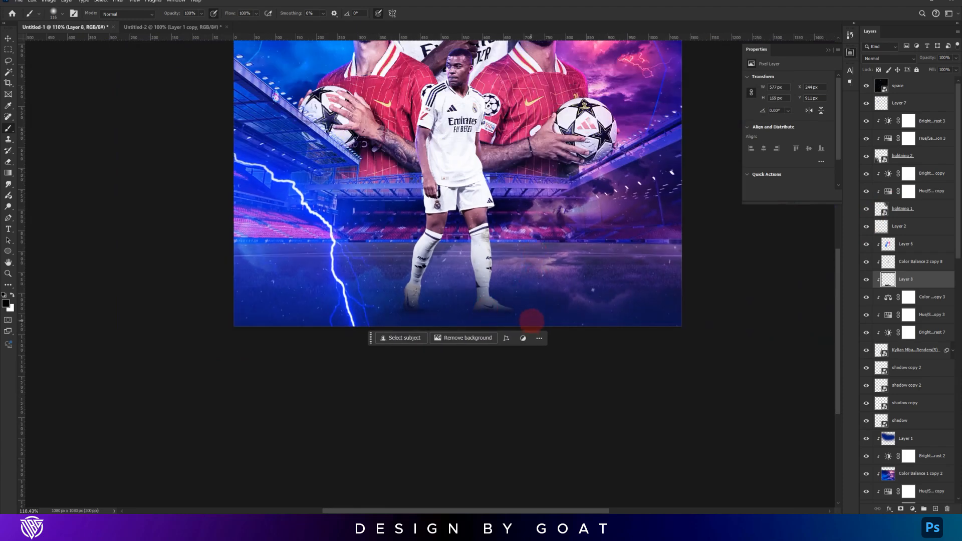
left_click_drag(549, 193, 526, 372)
scroll(487, 328, "down", 1)
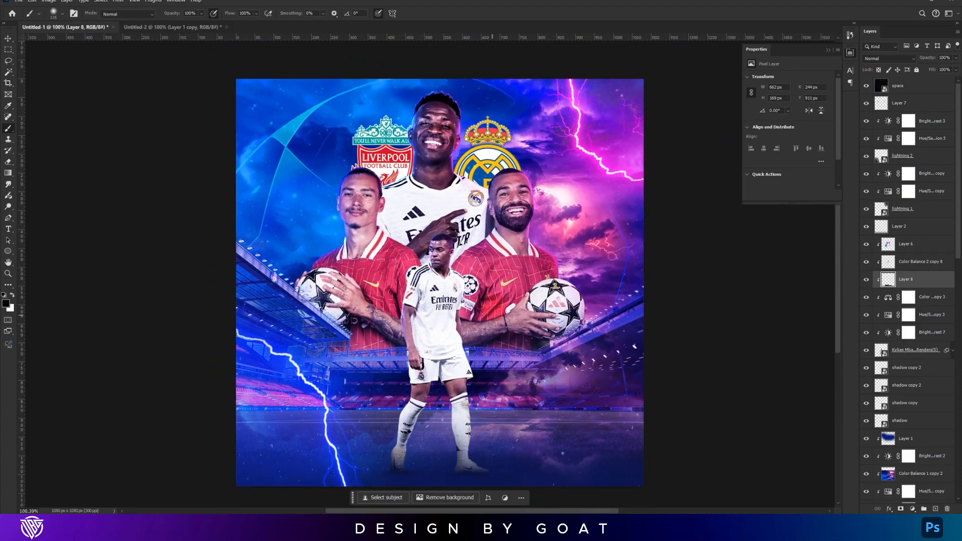
Add a red centred text layer reading LIVERPOOL above the space layer, on the pitch beside the front player
left_click_drag(488, 328, 494, 299)
key("t")
scroll(589, 386, "down", 1)
left_click(589, 386)
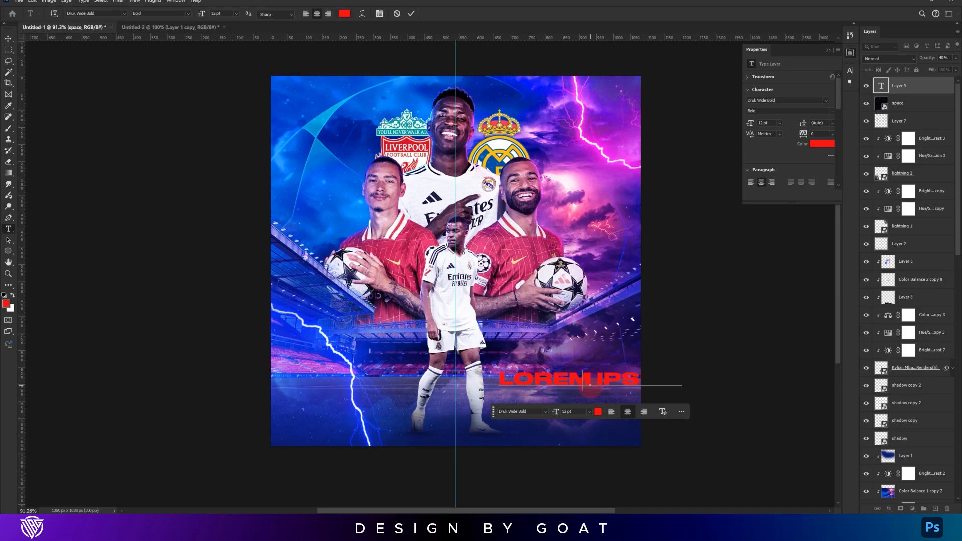
type("LIVERPOOL")
key("ctrl+a")
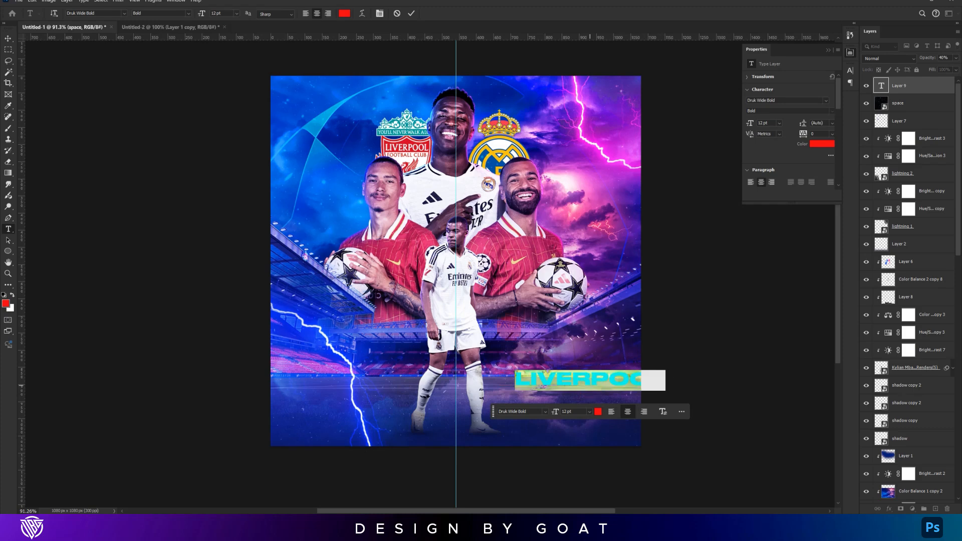
Set the Liverpool text in the Asyast Krizalid Regular font and turn off All Caps
left_click(123, 13)
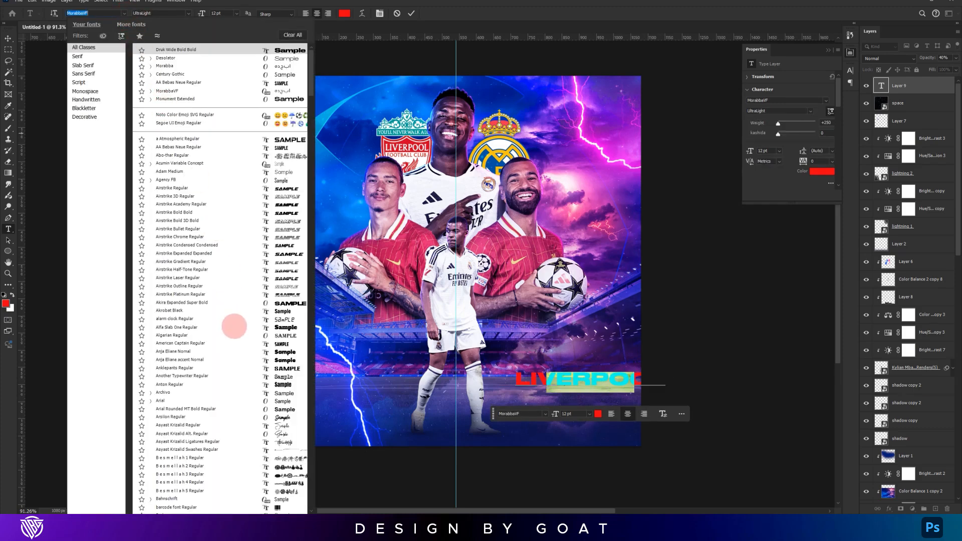
scroll(237, 327, "down", 1)
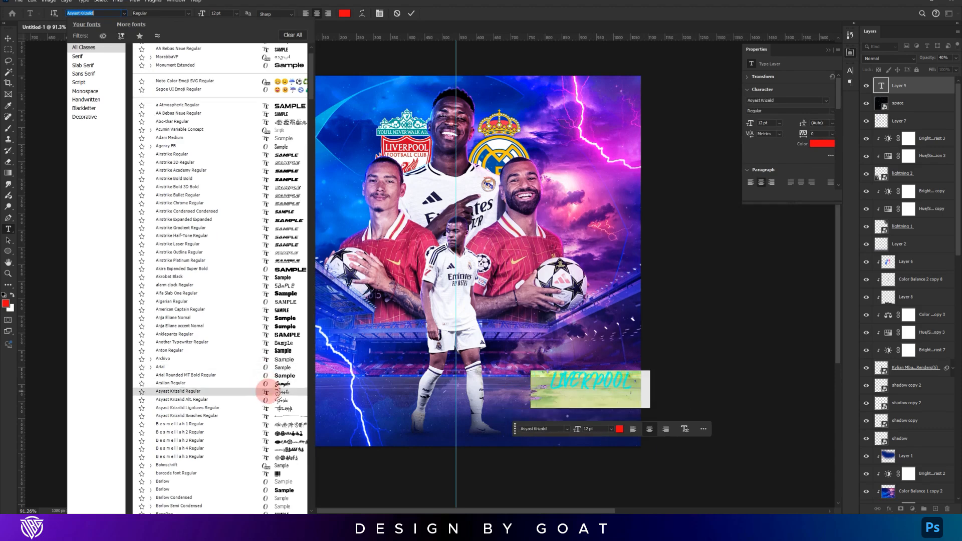
left_click(266, 391)
left_click(849, 70)
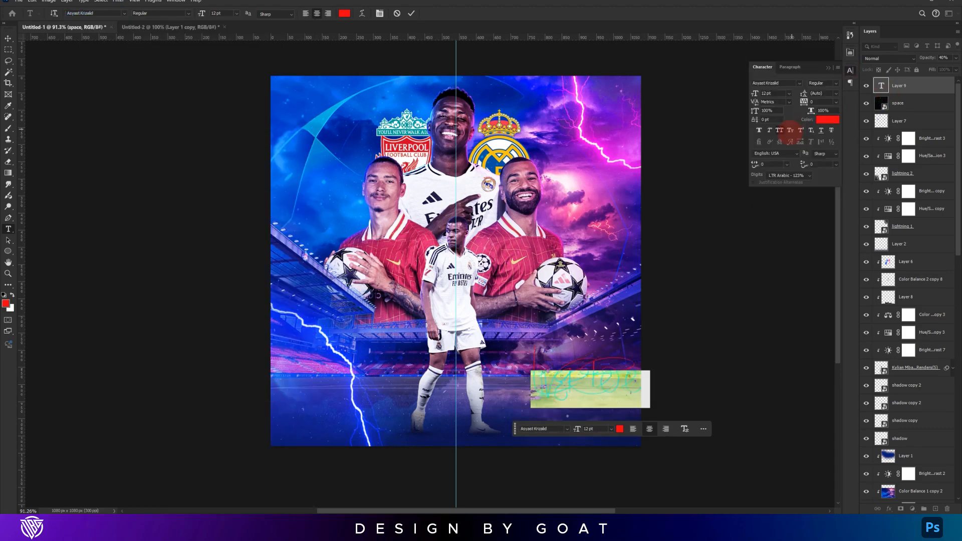
left_click(779, 130)
left_click(670, 230)
scroll(606, 340, "down", 1)
key("v")
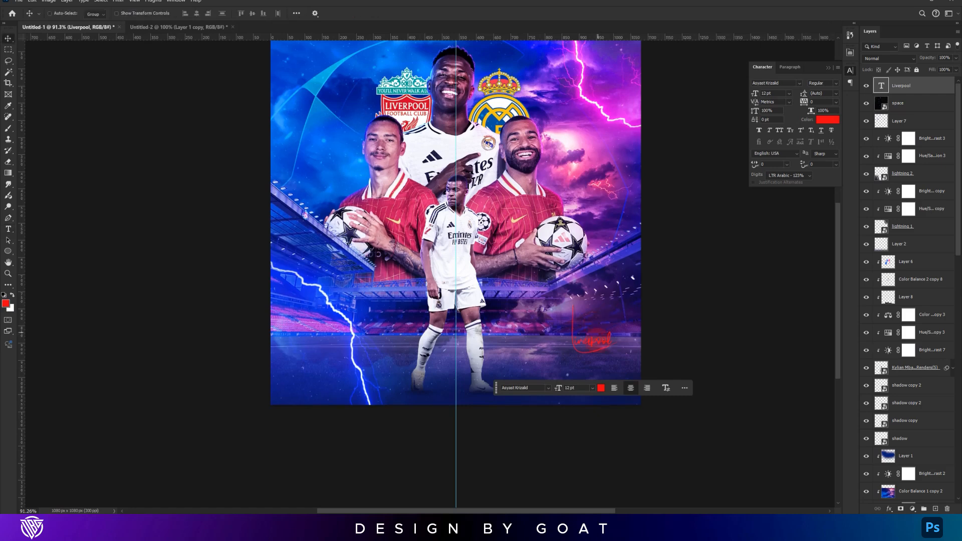
Change the Liverpool text's font to Asyast Krizalid Alt. Regular
scroll(596, 341, "up", 4)
double_click(600, 328)
key("ctrl+a")
left_click(125, 13)
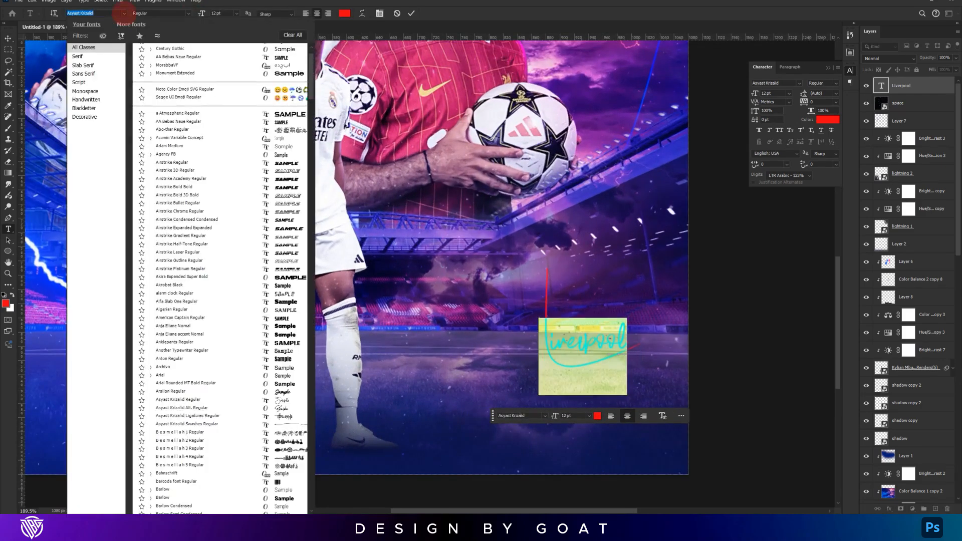
left_click(278, 442)
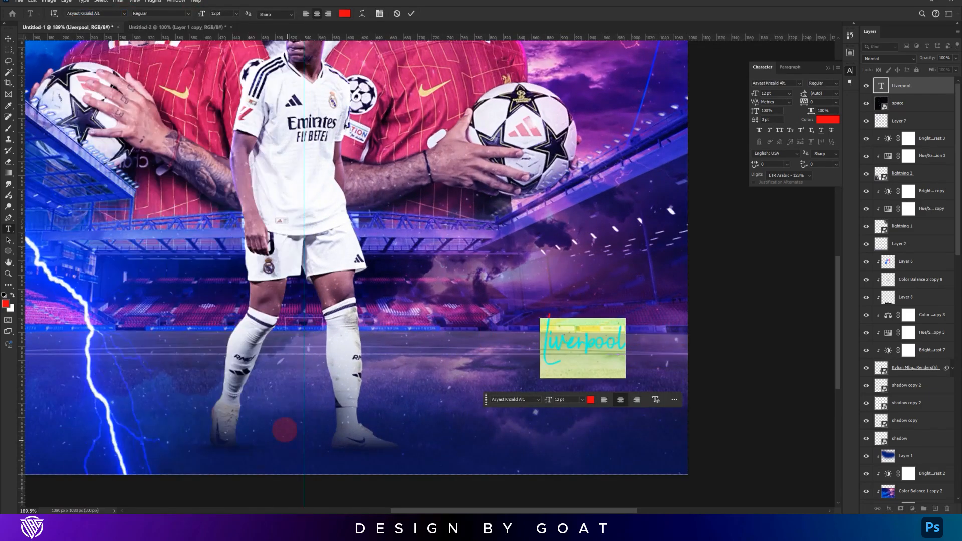
left_click(499, 344)
Duplicate the Liverpool text just below the original and change the copy's wording to Real Madrid
key("v")
left_click_drag(591, 340, 595, 390)
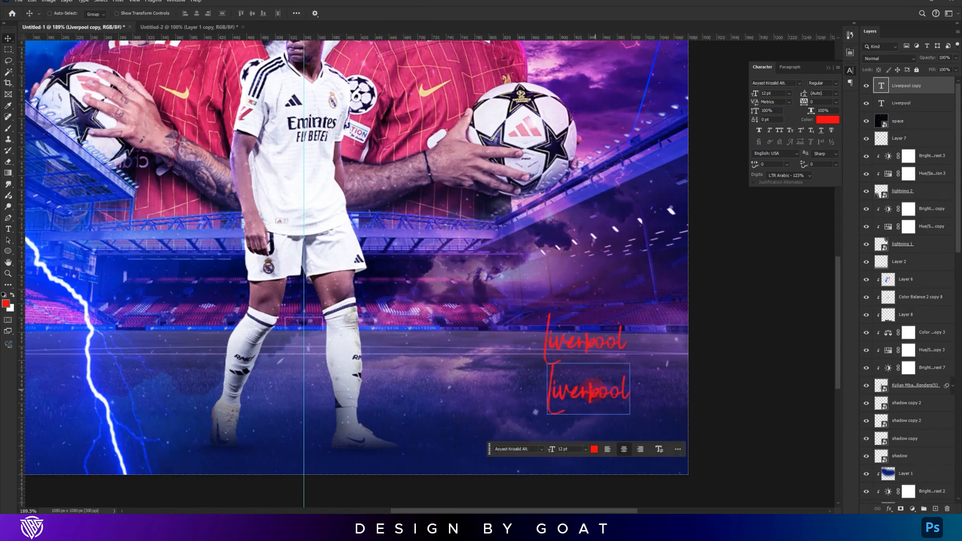
double_click(594, 389)
key("ctrl+a")
type("Re")
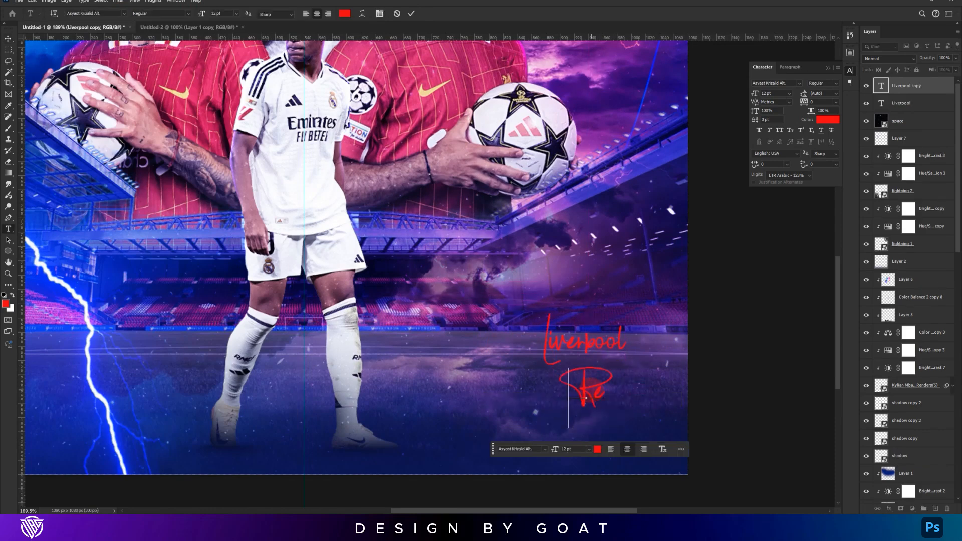
type("alMadrid")
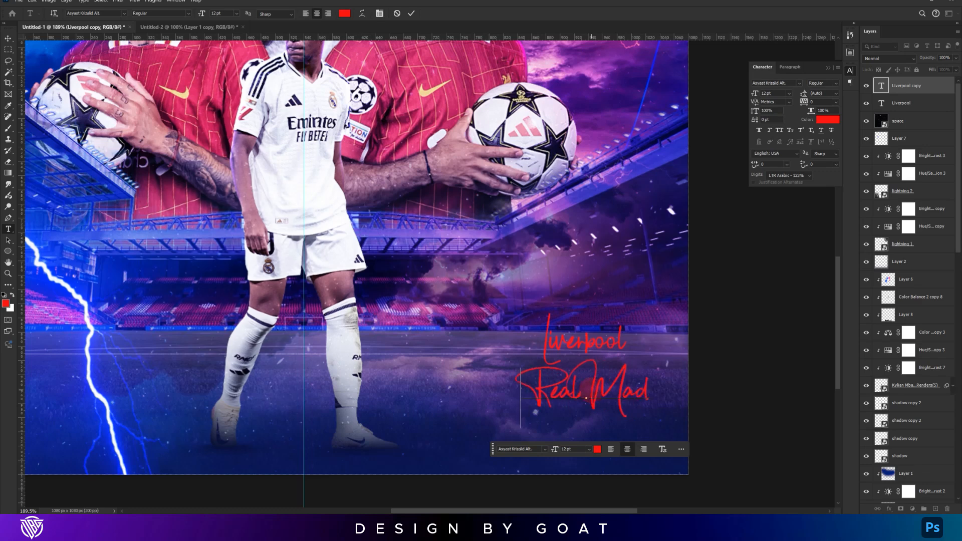
key("ctrl+Return")
Fill the Real Madrid text with white and move it just above and to the right of the Liverpool text
key("ctrl+BackSpace")
key("v")
left_click_drag(593, 393, 644, 295)
key("Up")
key("Up")
key("Right")
key("Right")
key("Right")
key("Right")
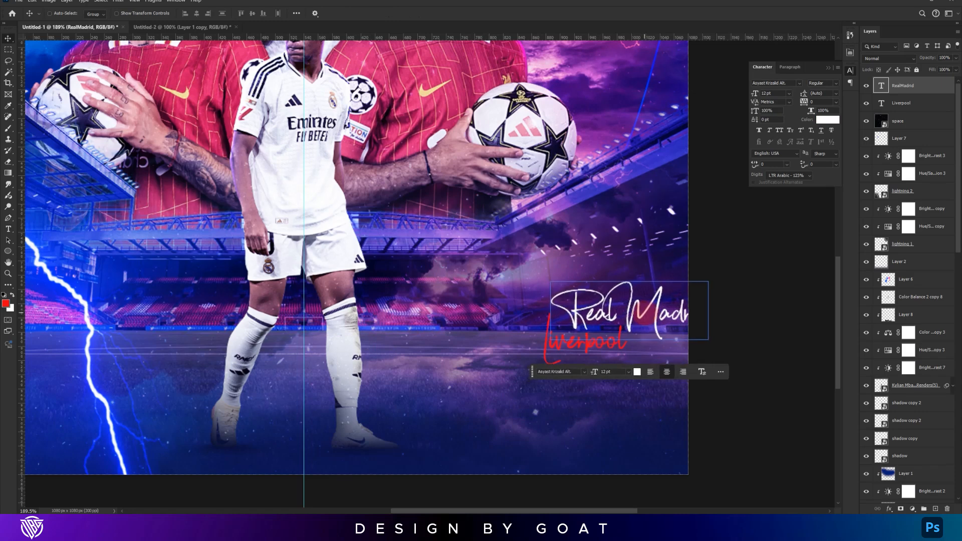
Select both team name texts, move them to the poster's lower-right corner and enlarge them slightly together
left_click(901, 102, "ctrl")
key("ctrl+t")
left_click_drag(661, 312, 594, 403)
left_click_drag(645, 375, 663, 415)
key("Return")
Stamp all layers from the Real Madrid text down to sky into one merged layer and apply a filter to it
scroll(649, 384, "down", 8)
left_click(916, 86)
scroll(916, 158, "down", 10)
left_click(915, 476, "shift")
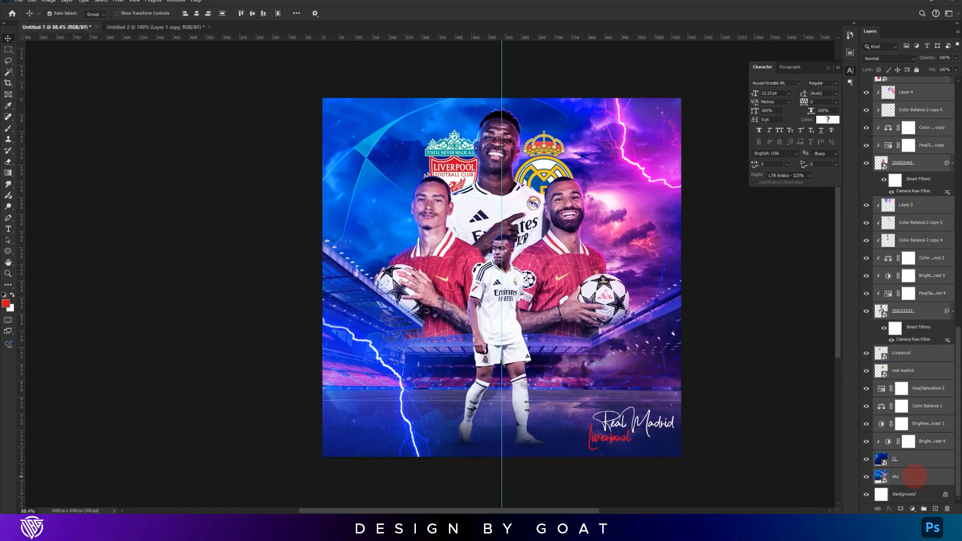
key("ctrl+alt+e")
left_click(119, 1)
mouse_move(150, 146)
left_click(243, 144)
key("Return")
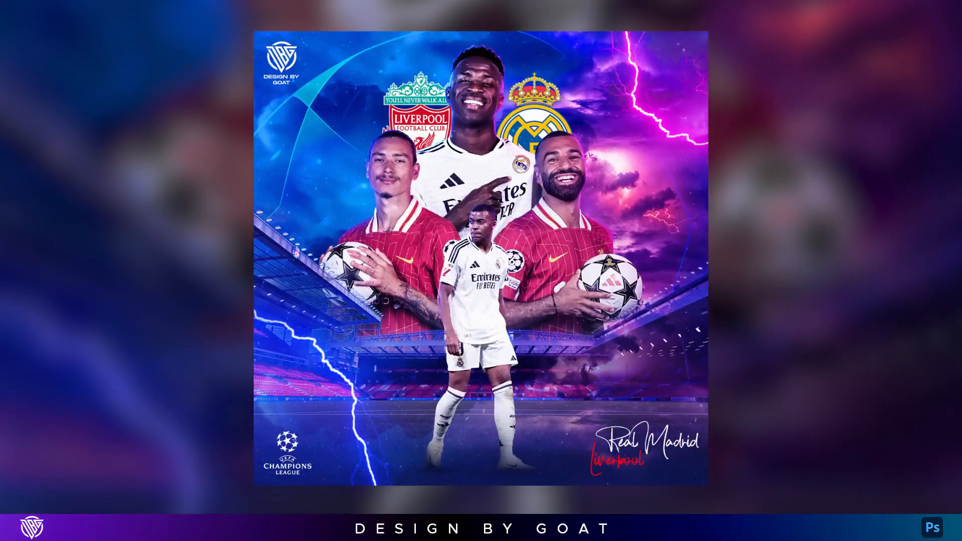